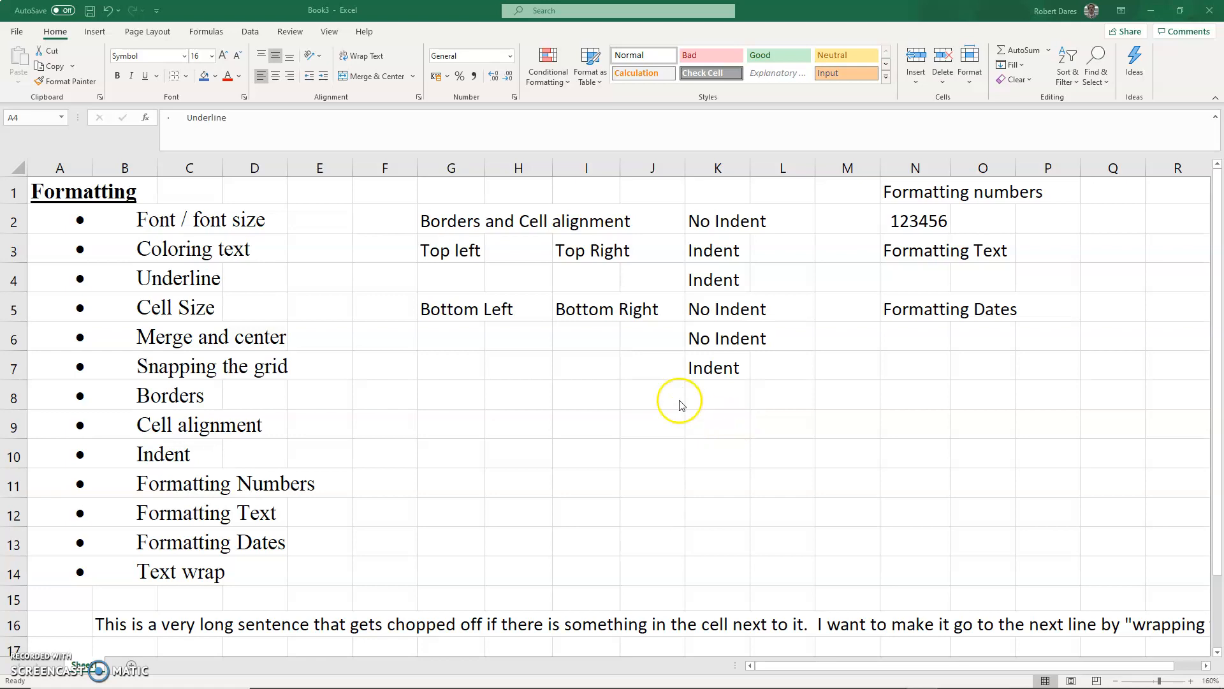
- Try the Sitka Display font on the text in cell A2, and change it to Times New Roman
left_click(106, 222)
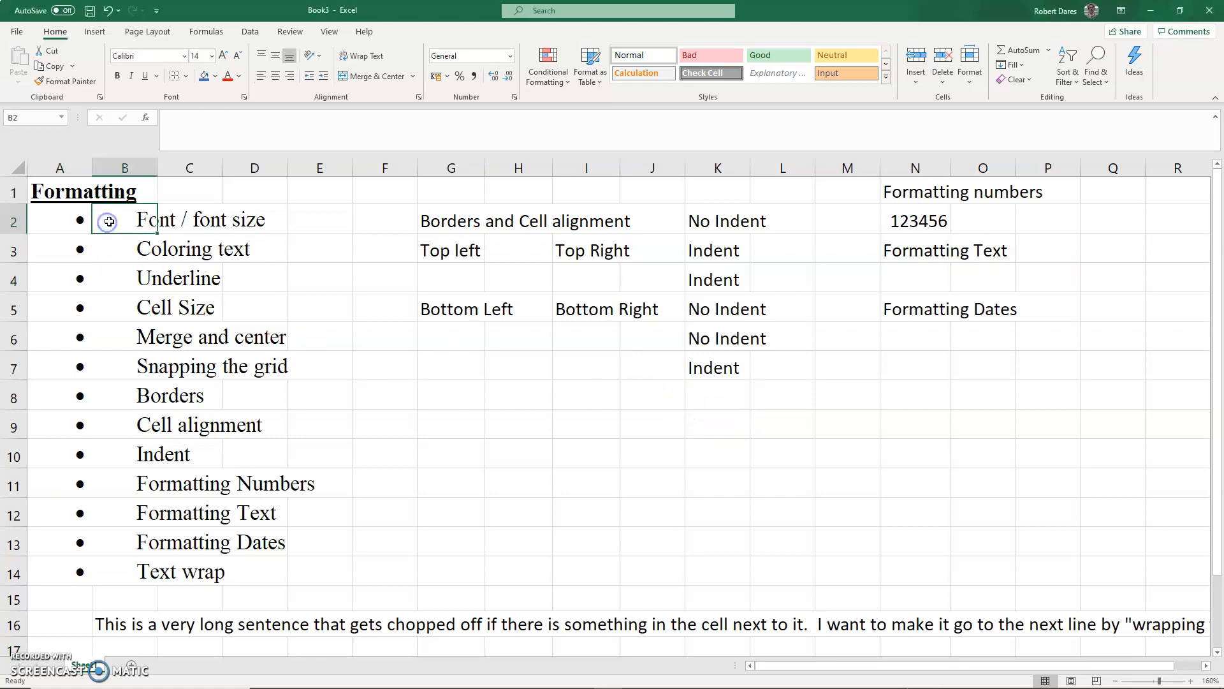
left_click(57, 226)
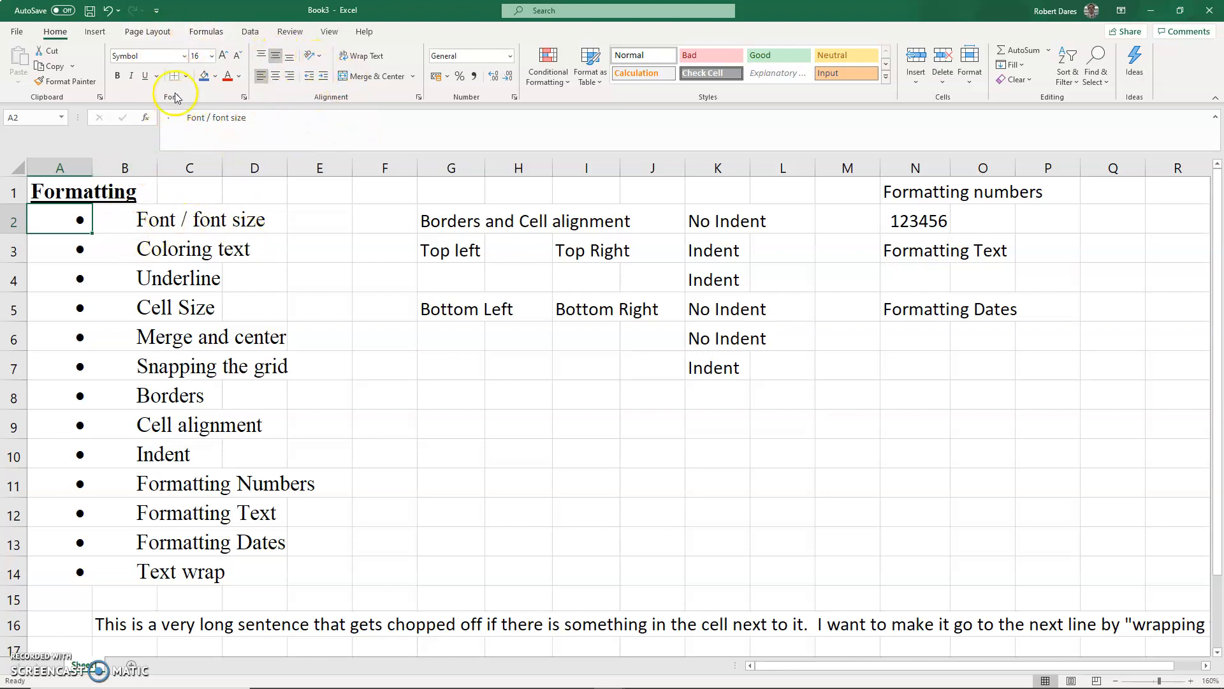
left_click(184, 57)
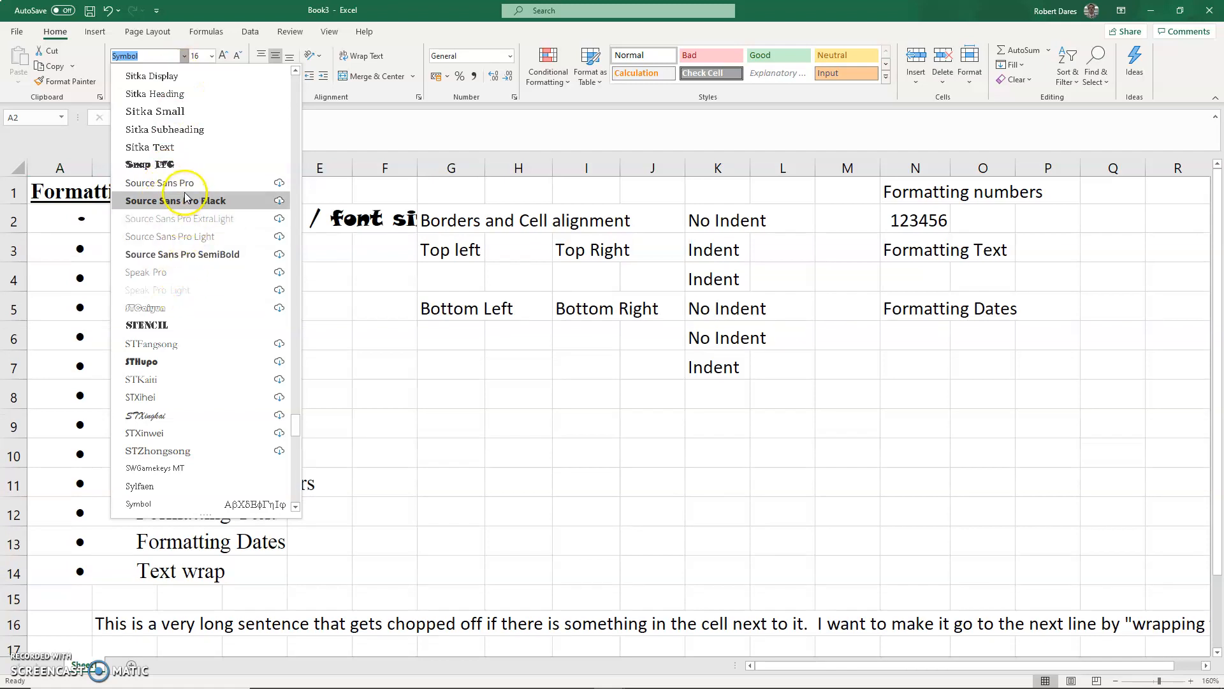
left_click(185, 82)
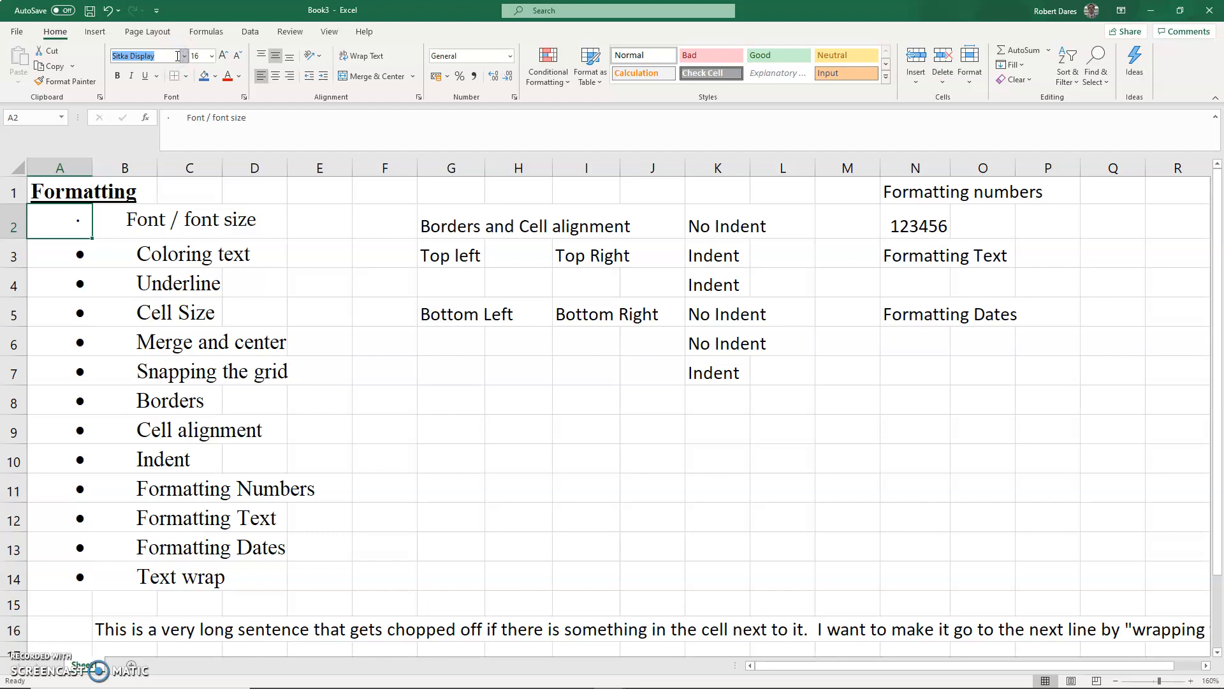
left_click(178, 57)
type("Times New Roman")
key("Return")
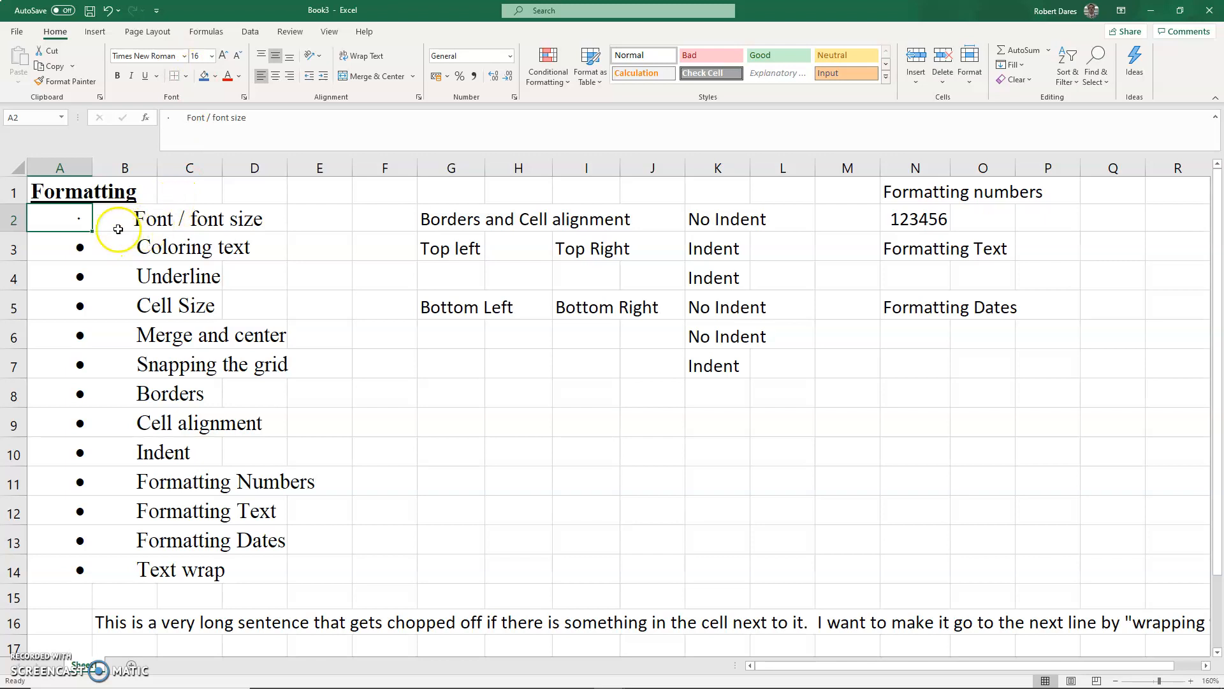
- Increase the font size of cell A2 by three increments and decrease it again by three
left_click(223, 58)
left_click(224, 58)
left_click(223, 58)
left_click(237, 58)
left_click(236, 59)
left_click(236, 59)
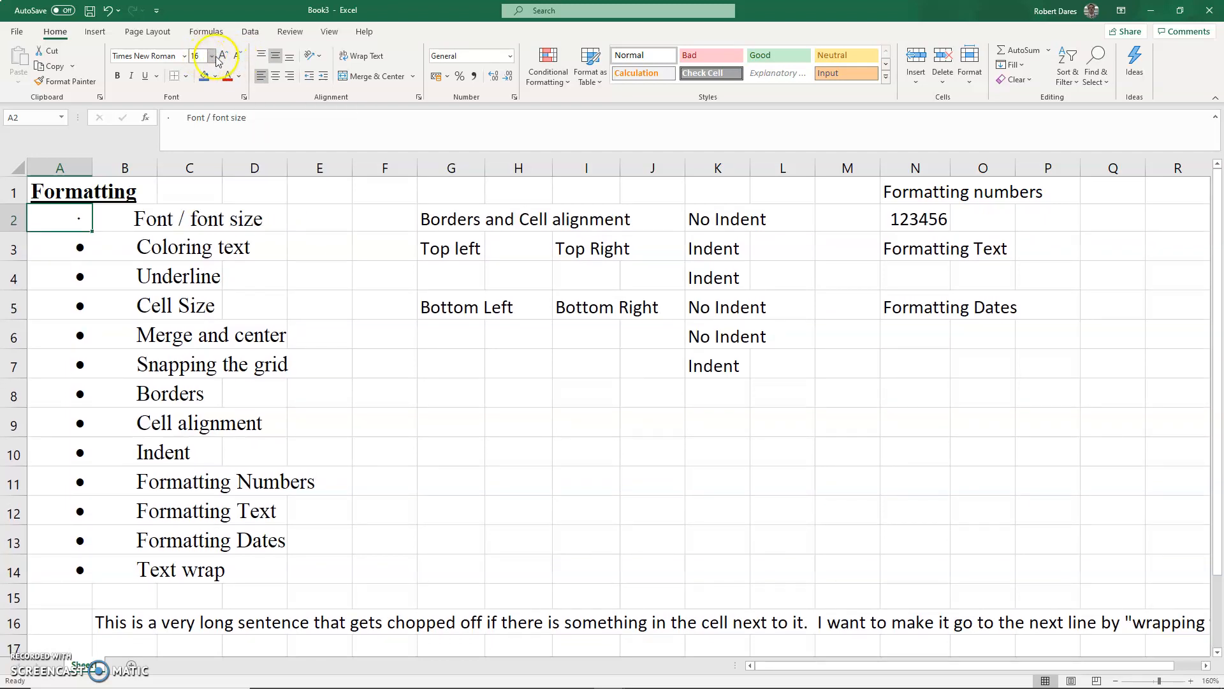
- Set the font size of cell A2 to 15 and colour its text, trying red before choosing a darker theme blue
left_click(205, 59)
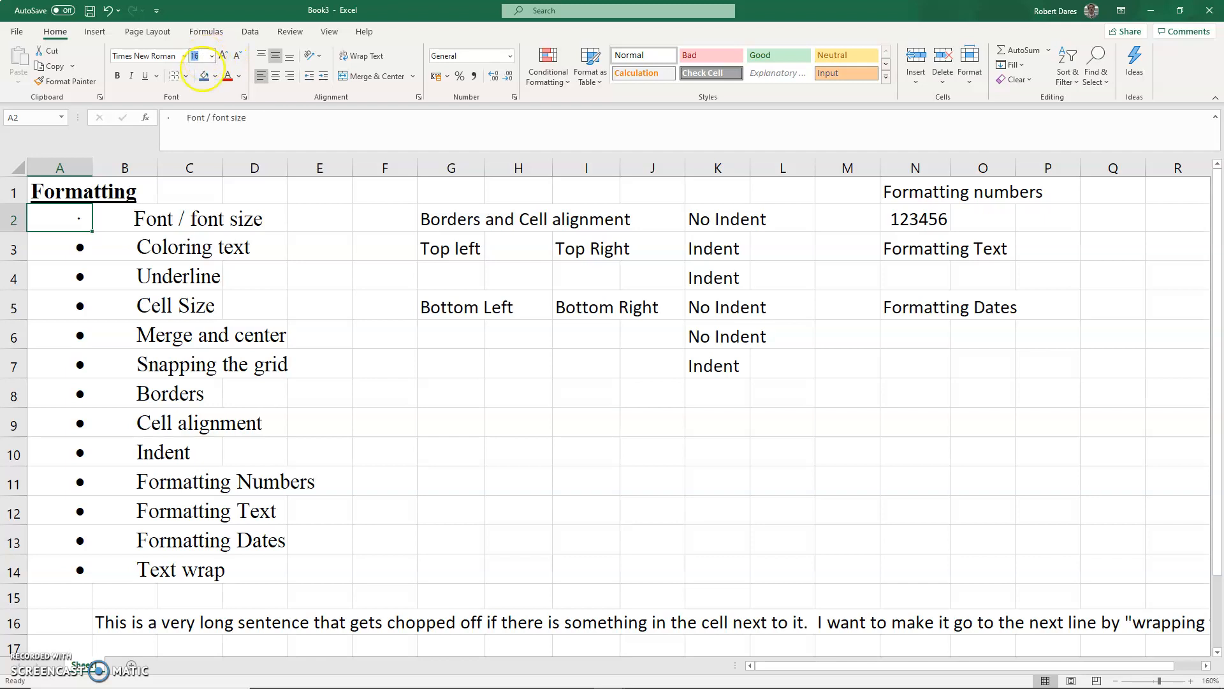
key("Return")
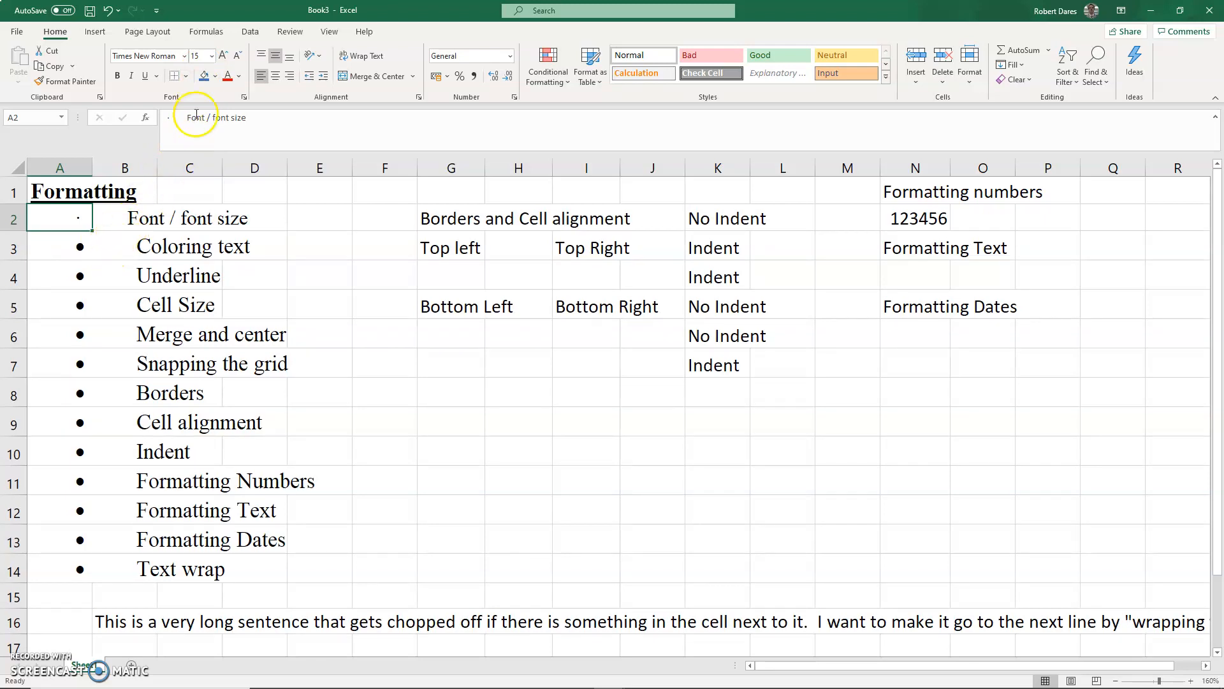
left_click(238, 76)
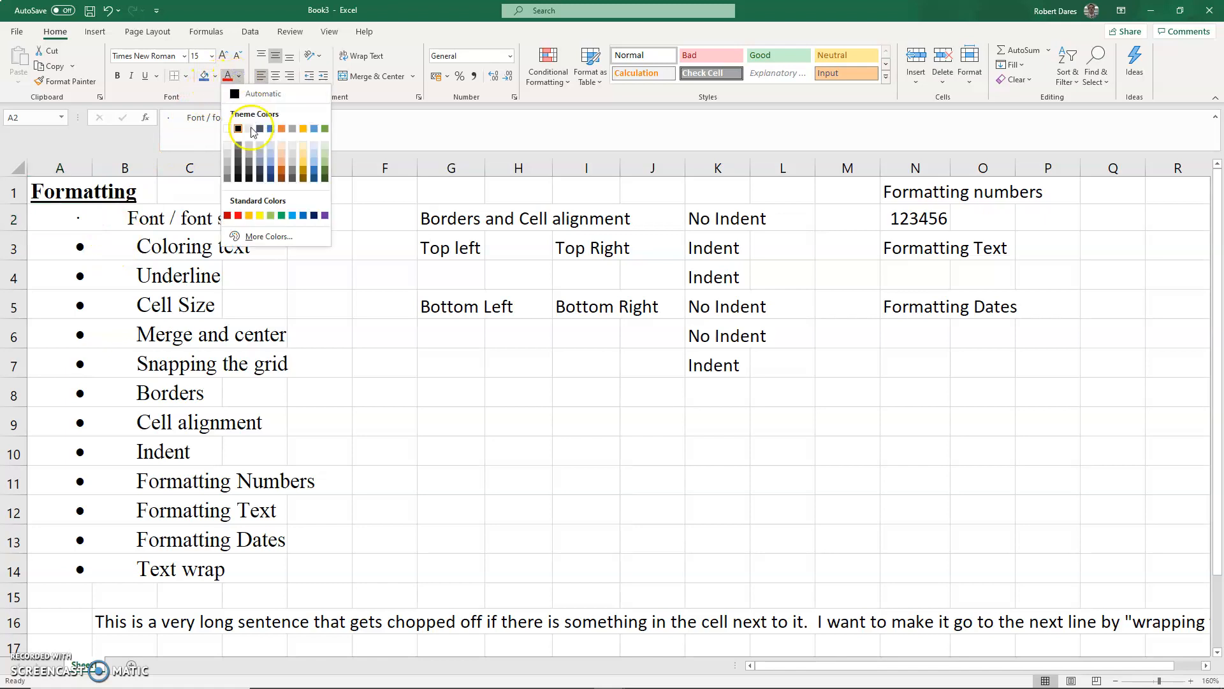
left_click(238, 216)
left_click(239, 76)
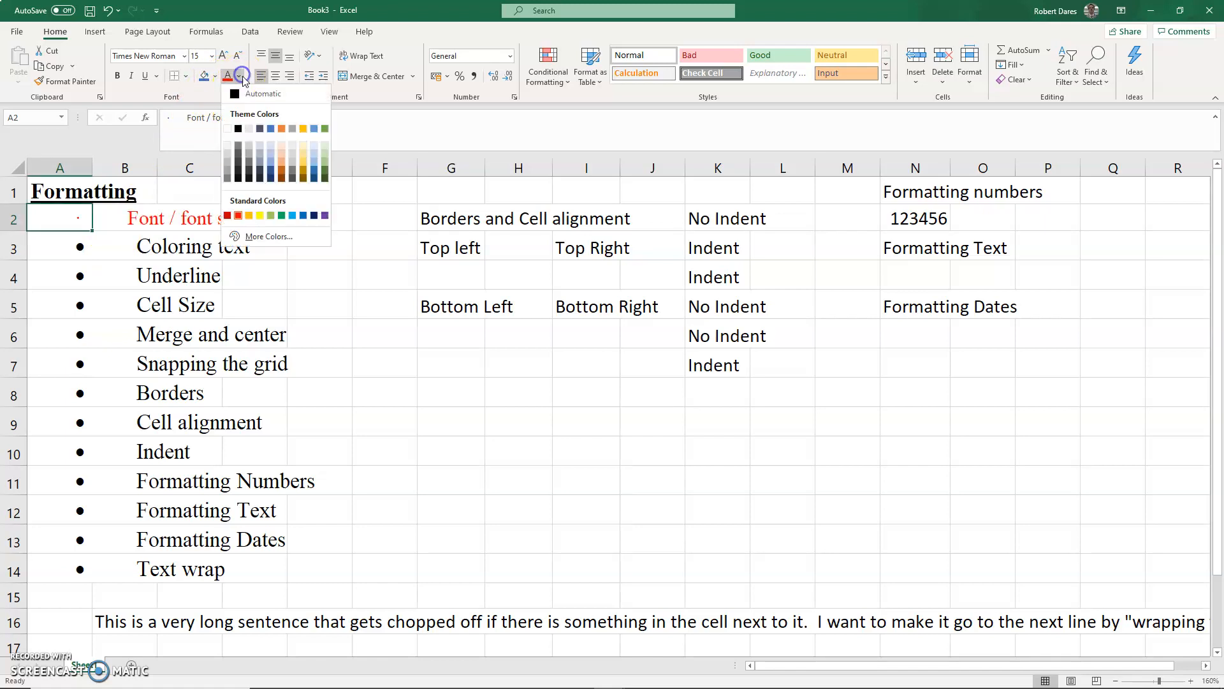
left_click(272, 167)
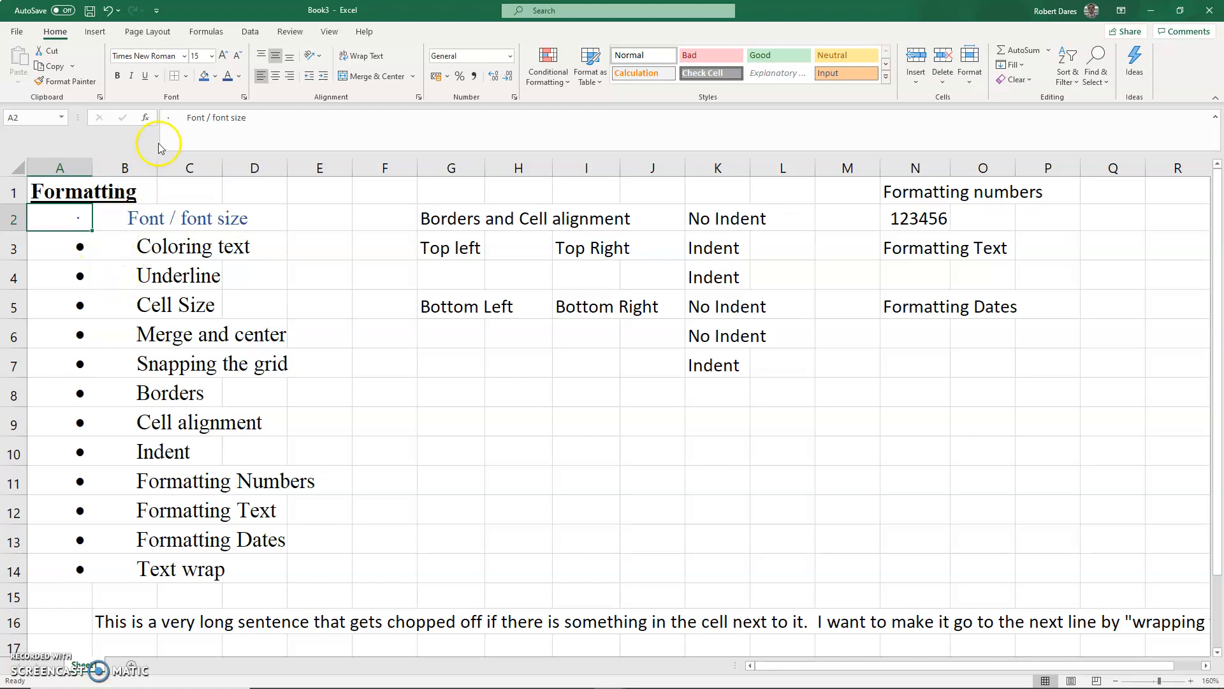
- Apply a single underline to the text in cell A2 and change it to a double underline
left_click(156, 76)
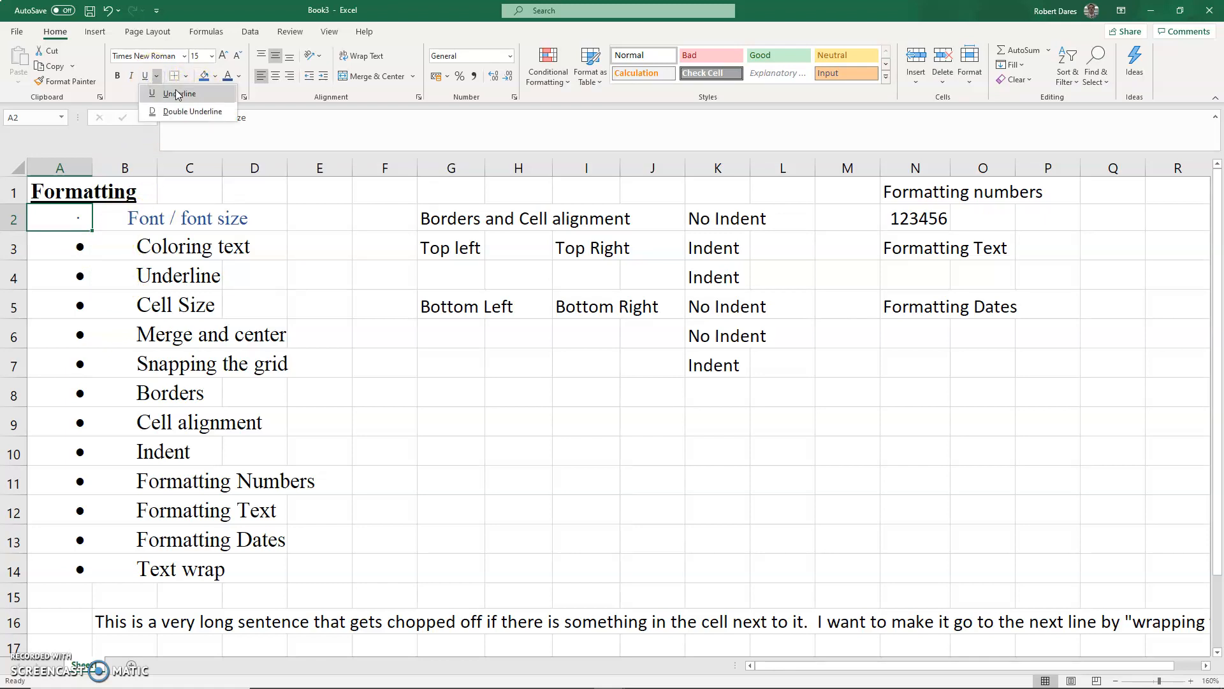
left_click(176, 93)
left_click(158, 76)
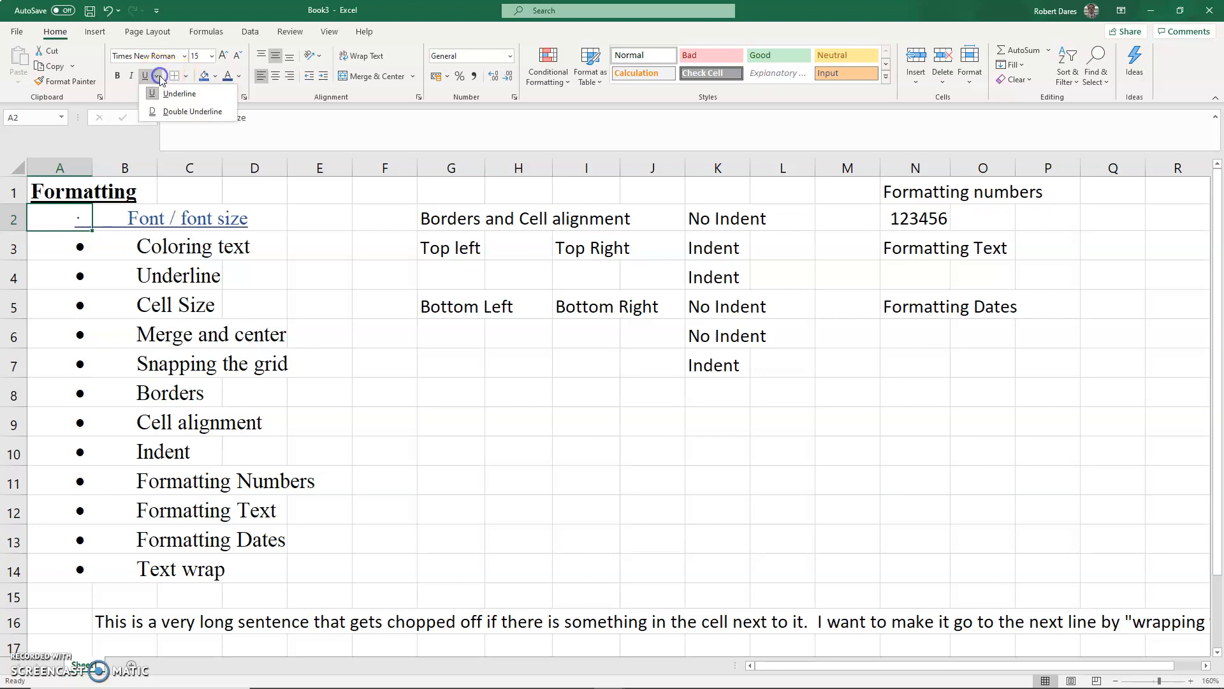
left_click(182, 111)
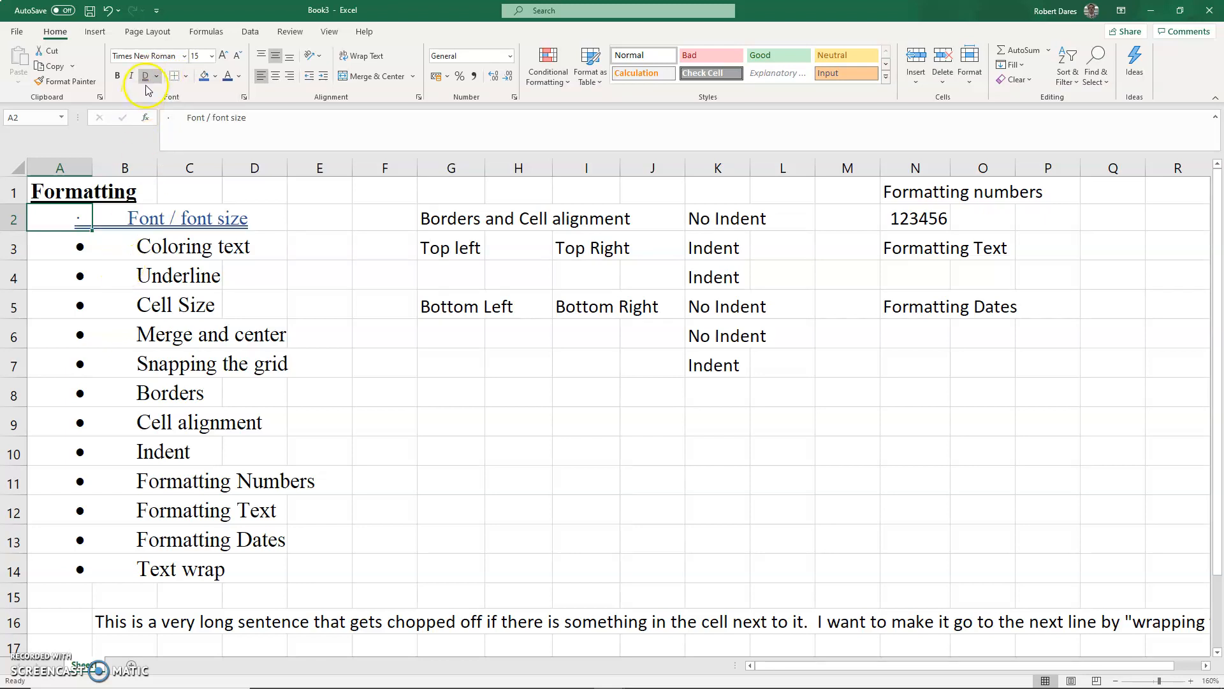
- Apply bold and italic to the text in cell A2 and remove both styles again
left_click(119, 76)
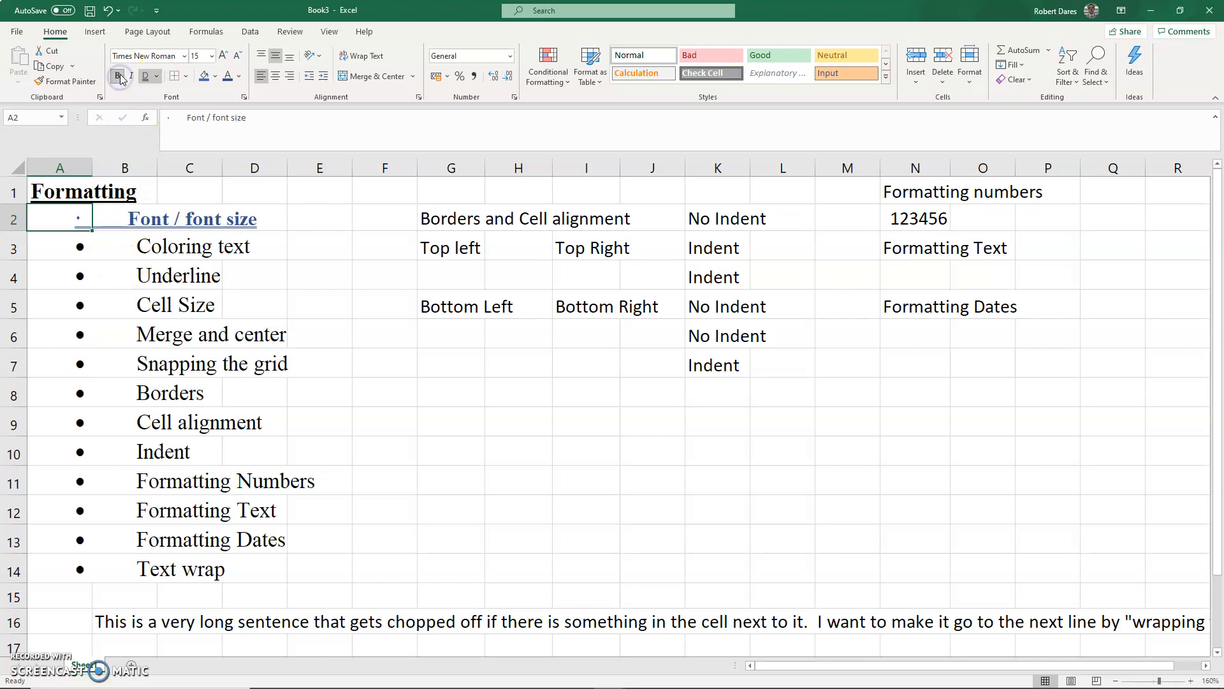
left_click(130, 76)
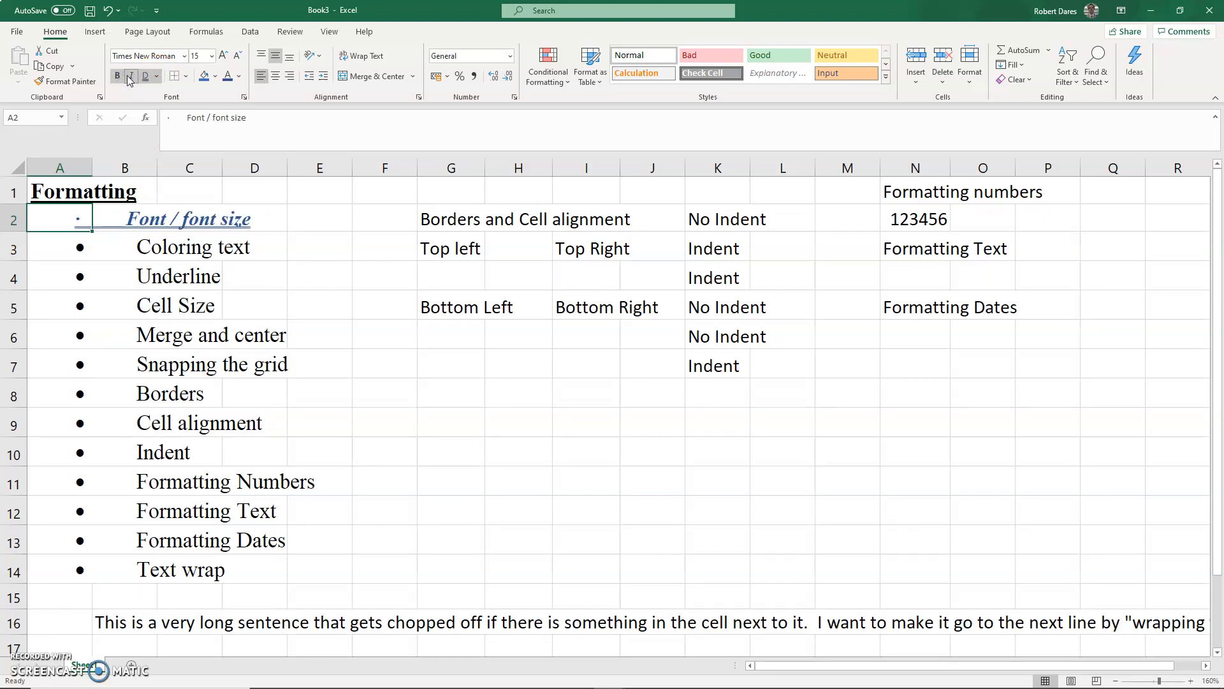
left_click(130, 77)
left_click(118, 77)
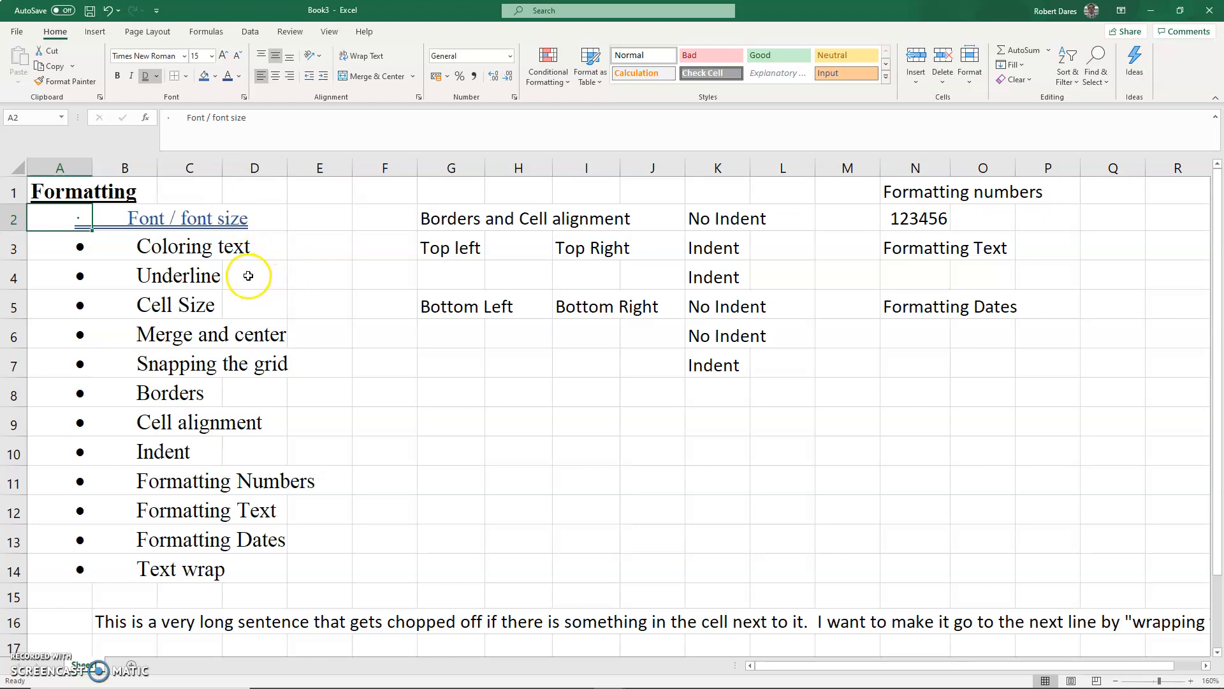
- Widen column G by entering a larger column width
left_click(77, 309)
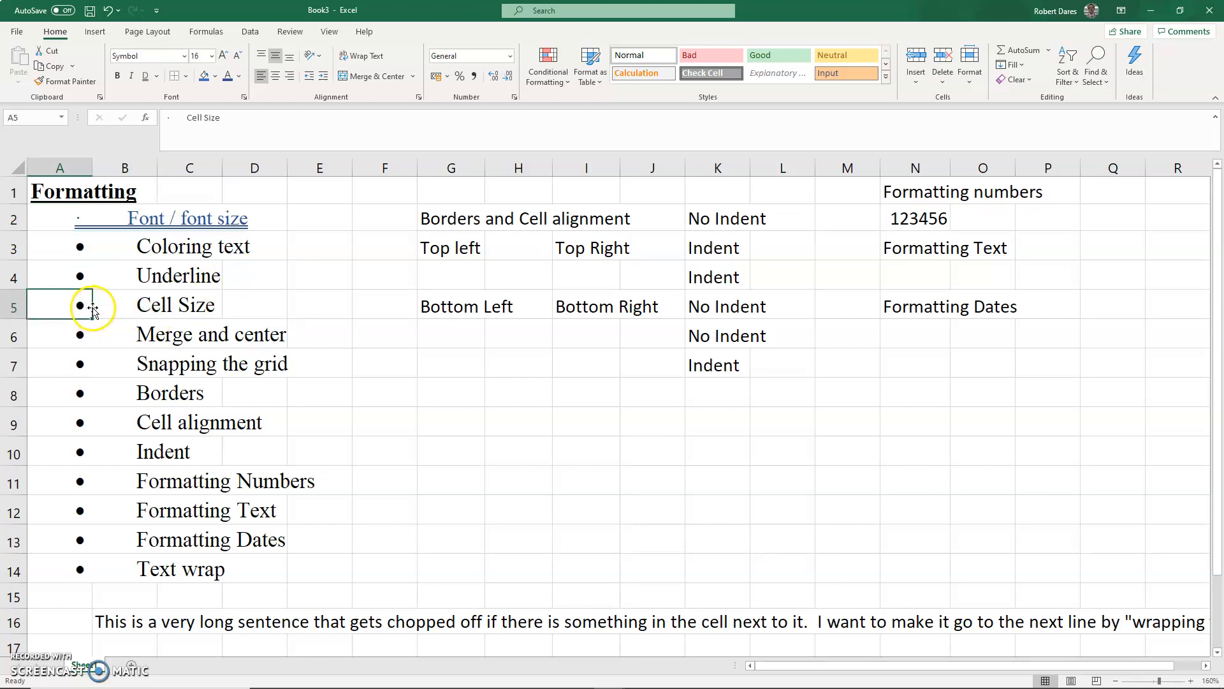
left_click(464, 166)
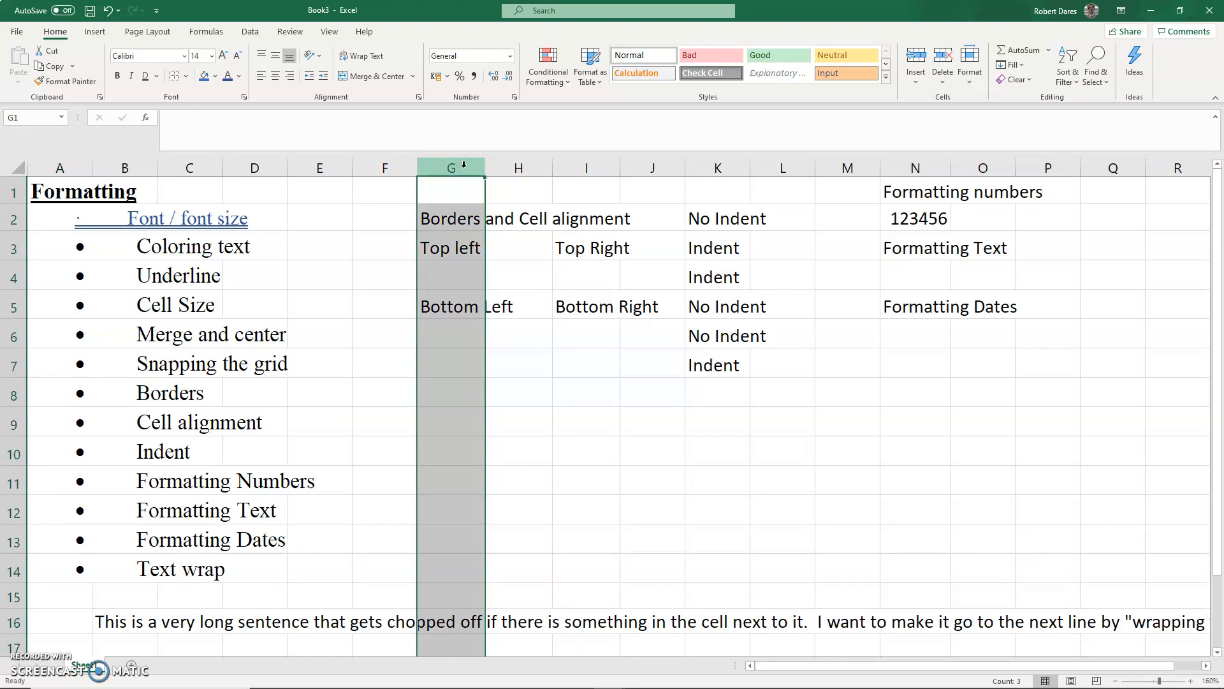
right_click(464, 167)
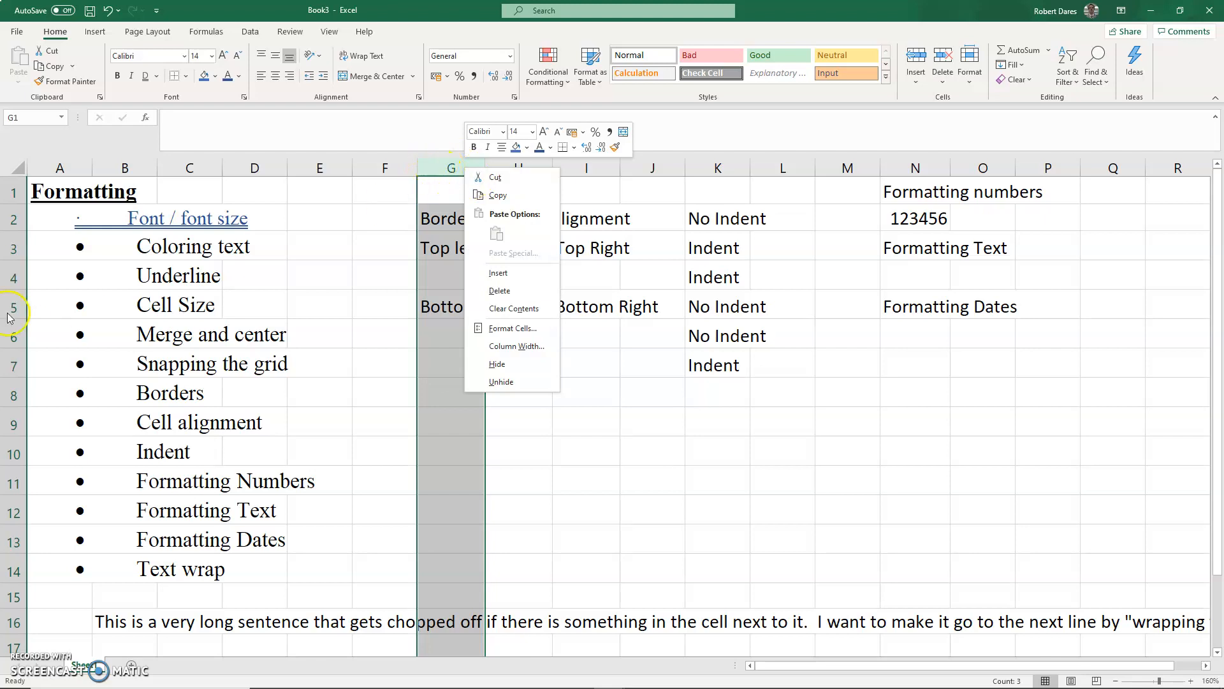
left_click(518, 346)
left_click(545, 336)
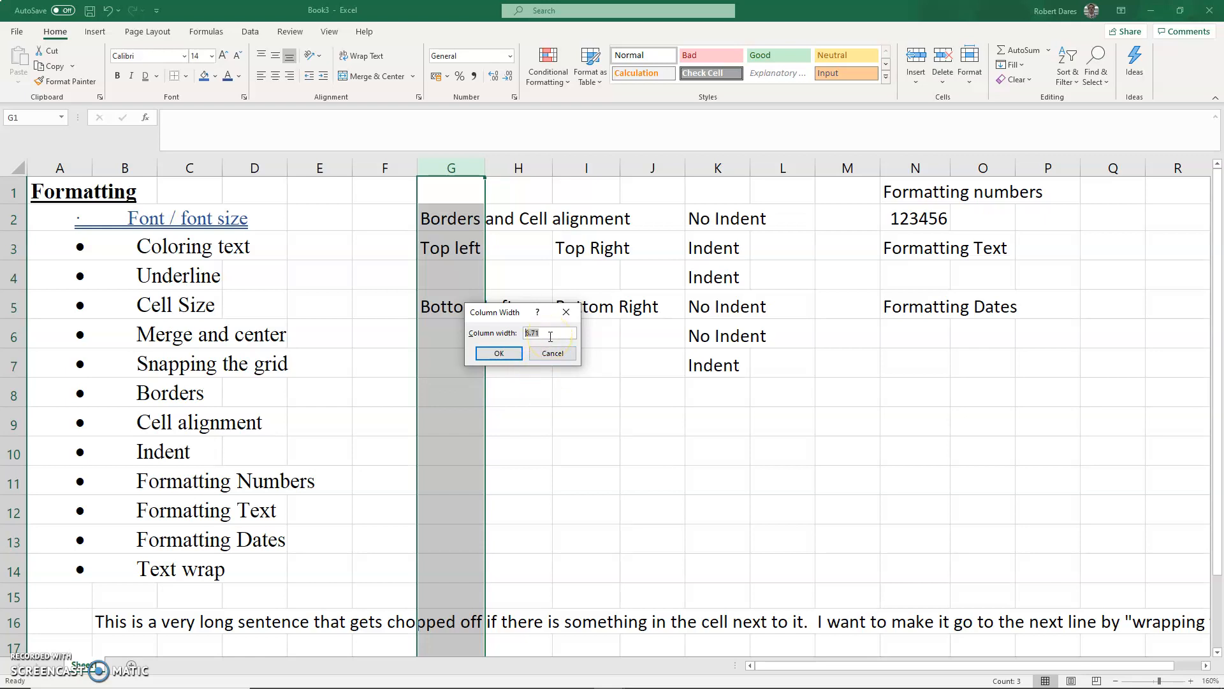
key("Return")
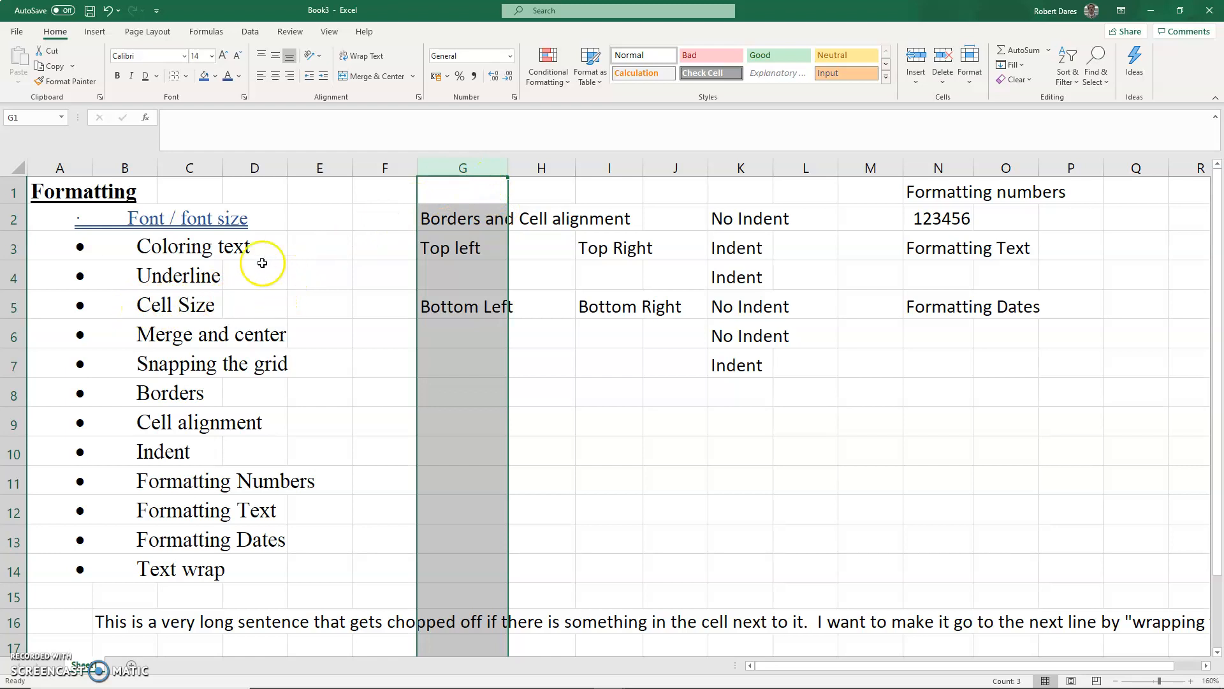
- Set the height of row 5 to 25
left_click(19, 308)
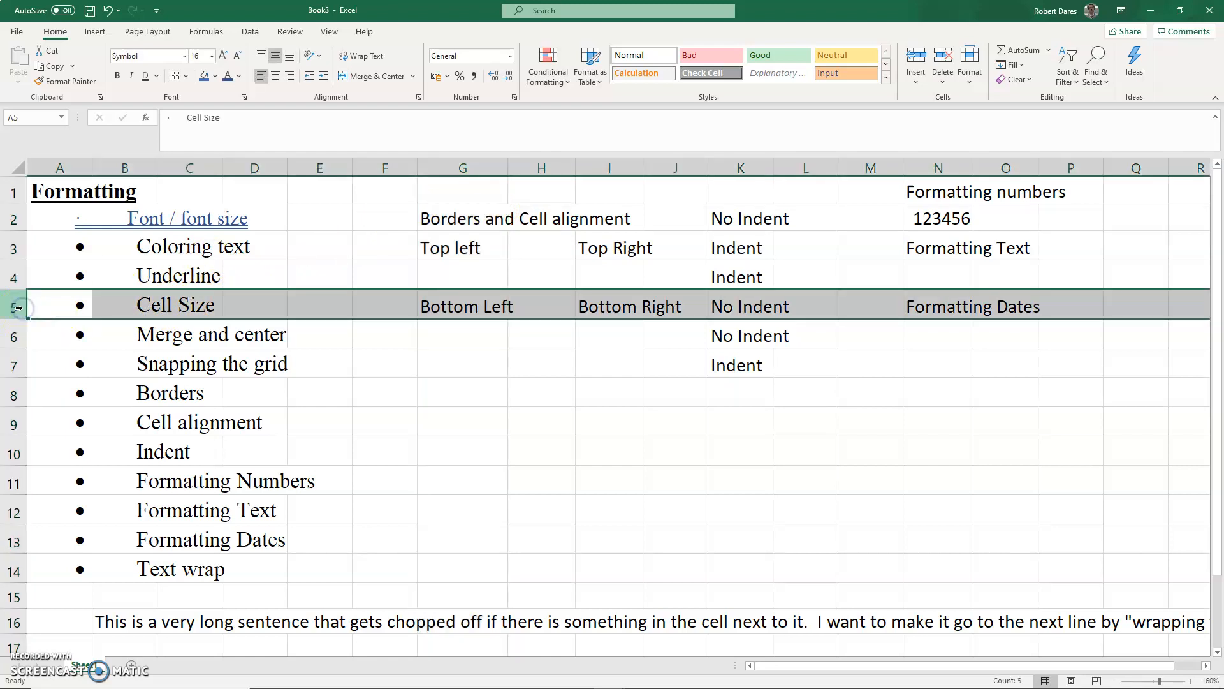
right_click(18, 308)
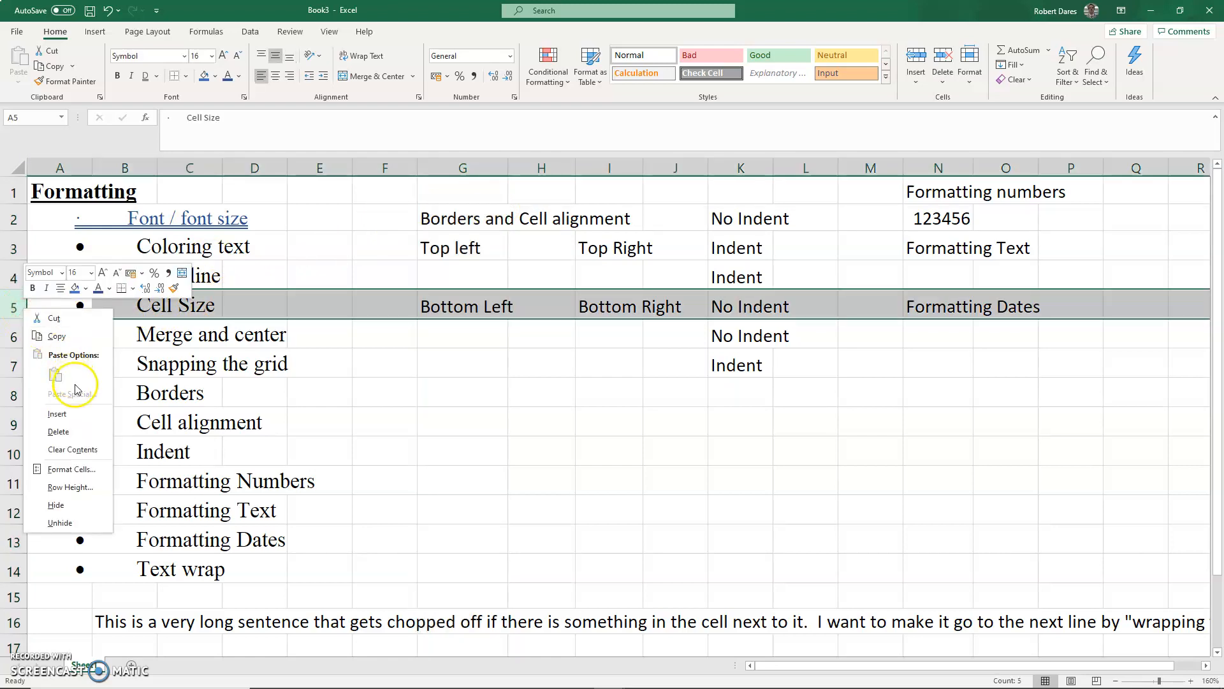
left_click(68, 488)
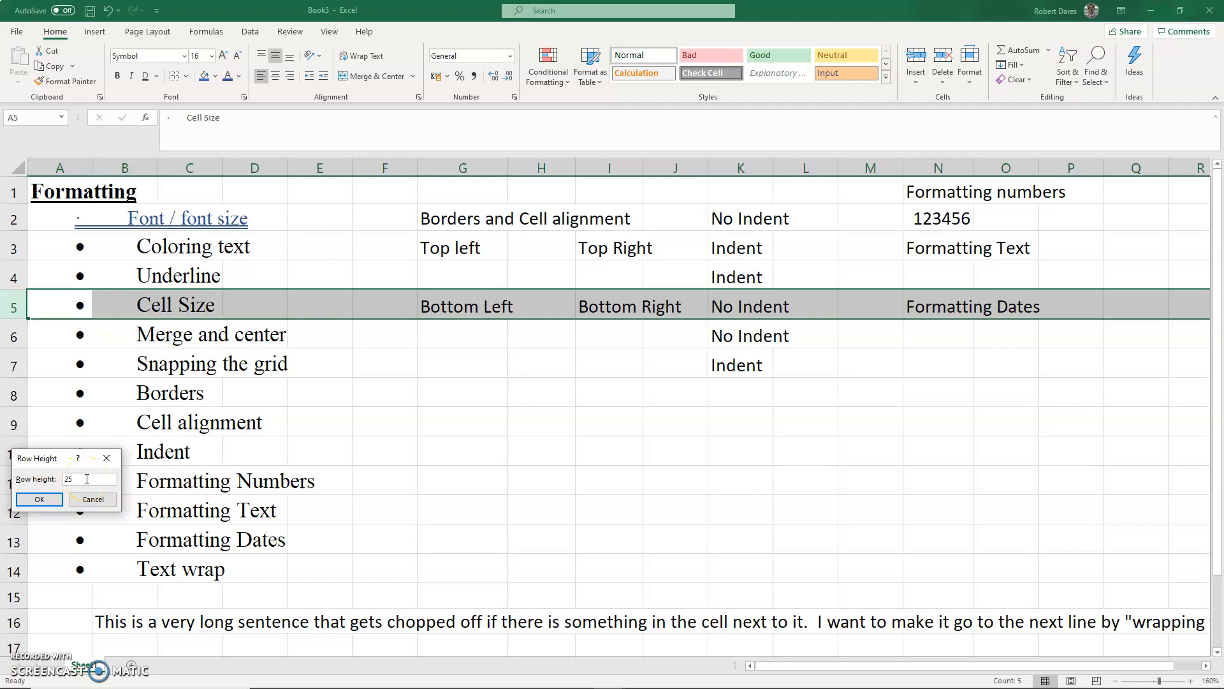
key("Return")
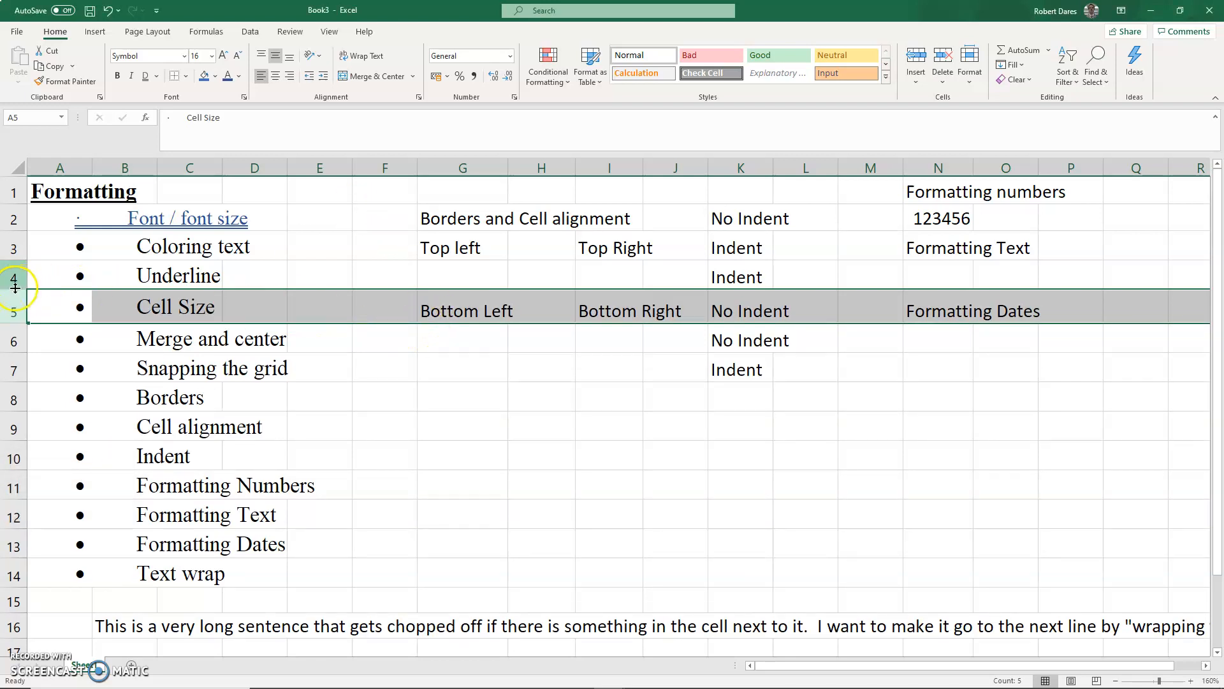
- Set the height of rows 3 to 5 together to 25 and deselect the rows
left_click_drag(18, 298, 19, 244)
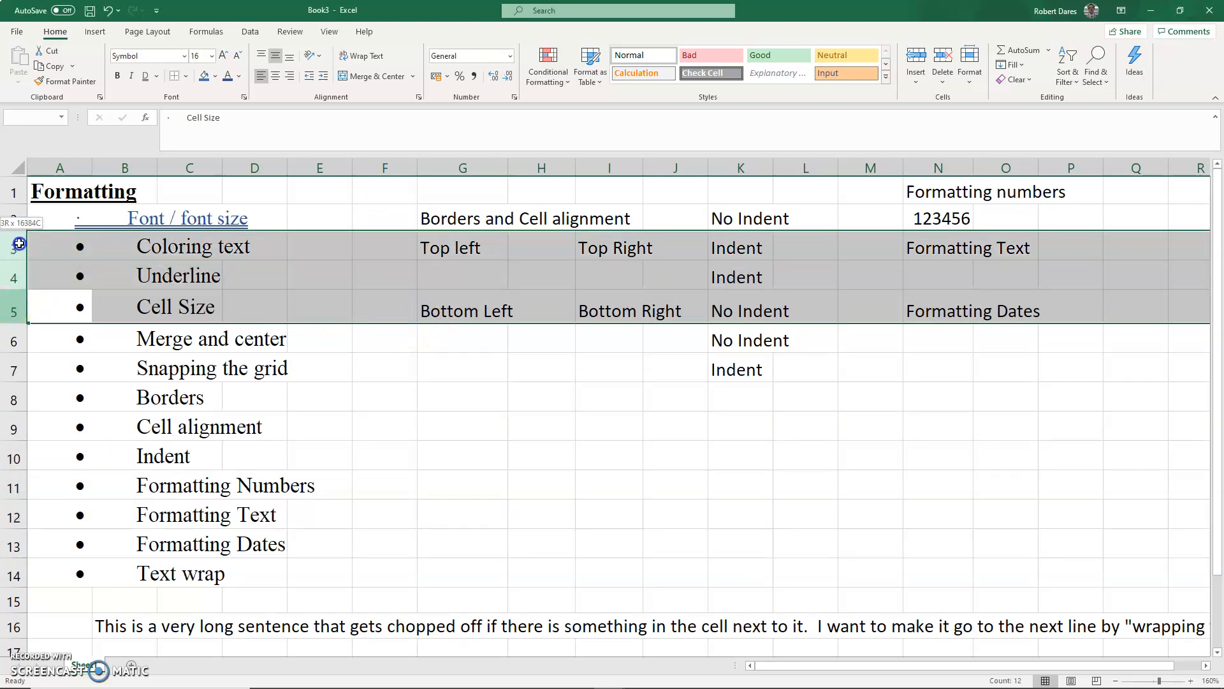
right_click(19, 244)
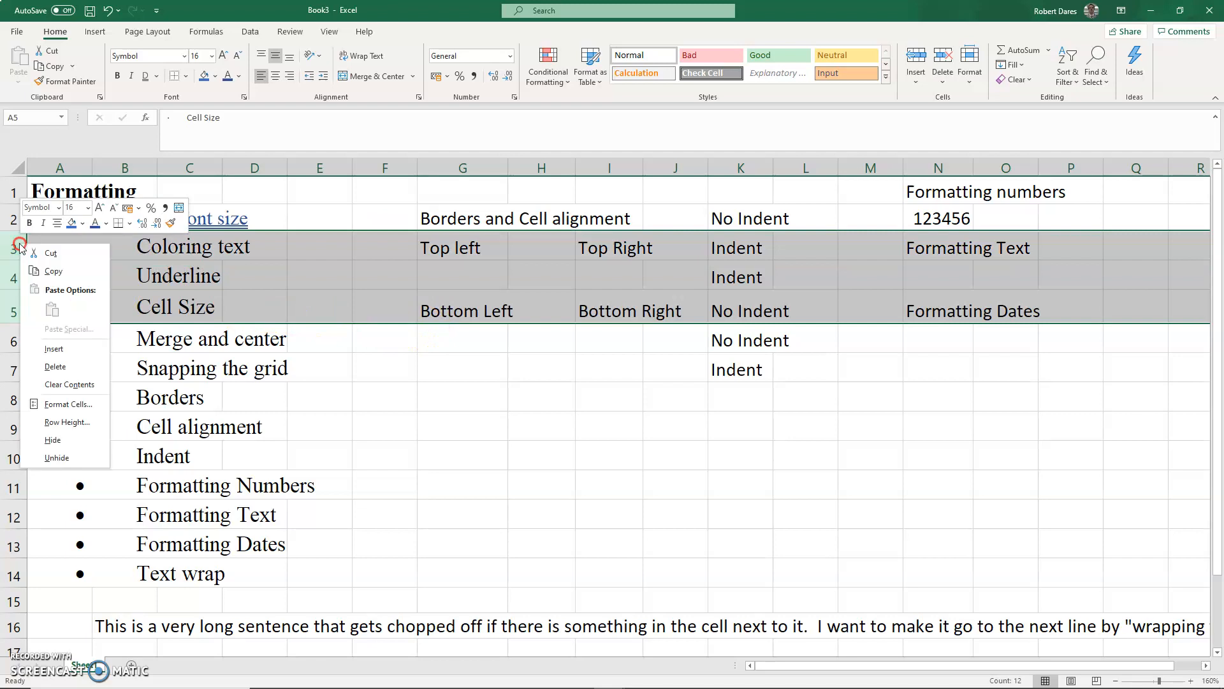
left_click(70, 427)
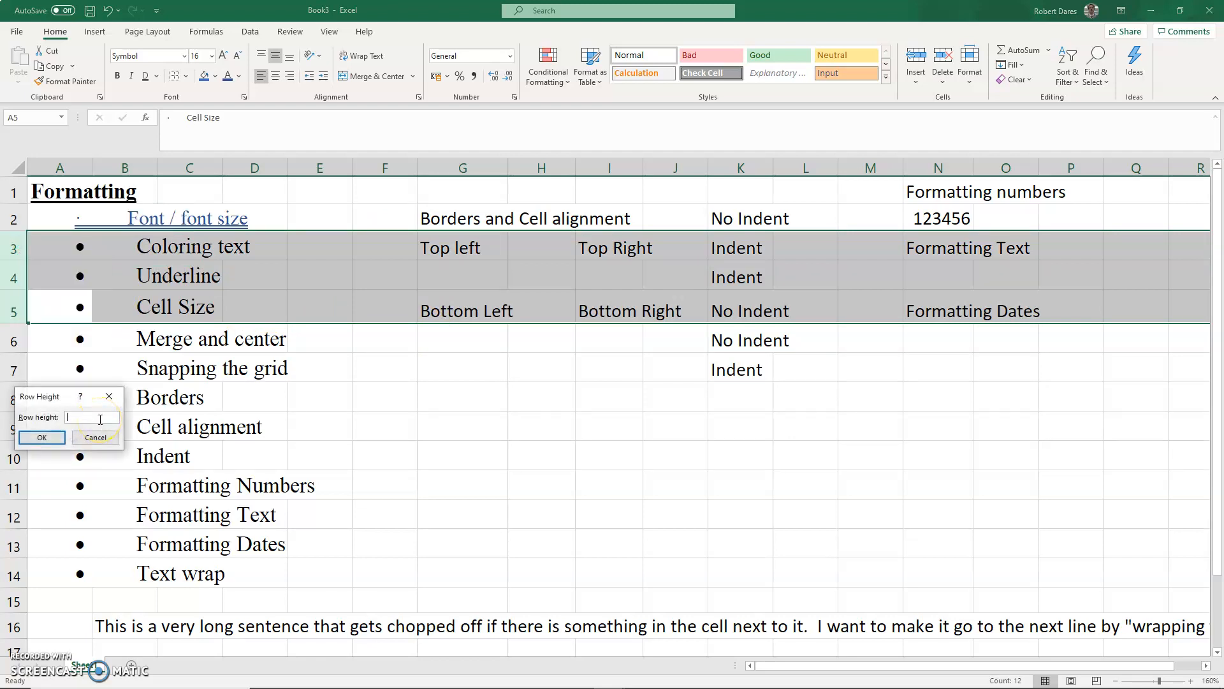
type("25")
left_click(41, 438)
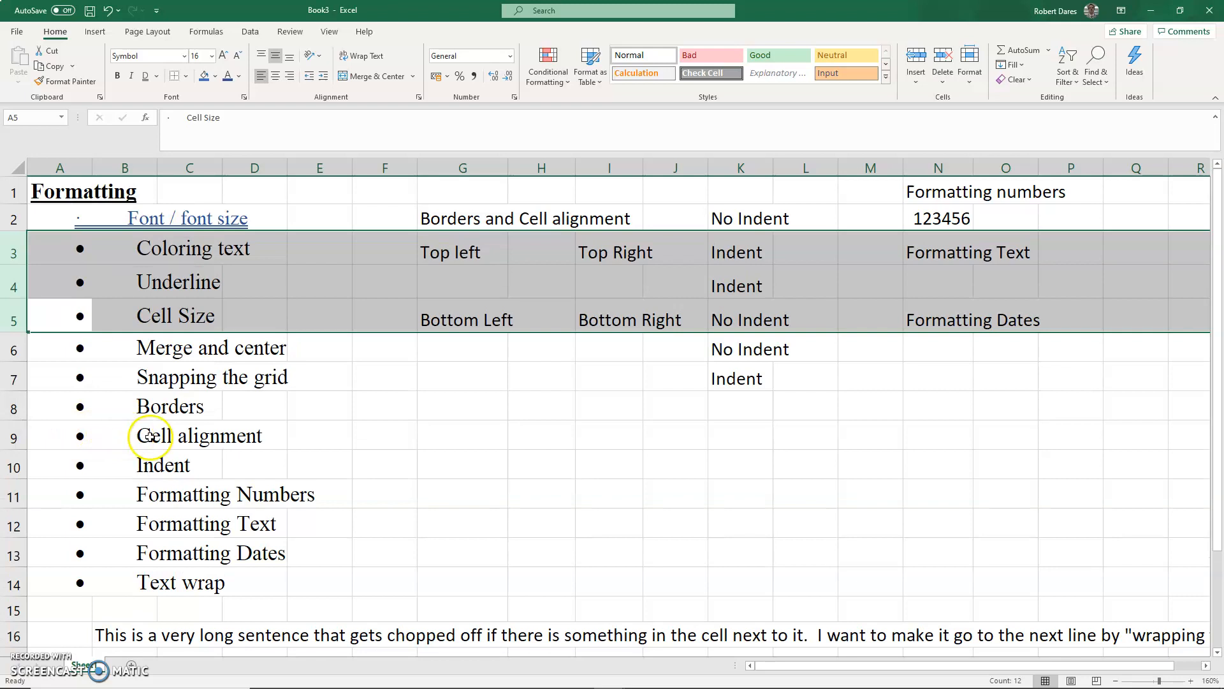
left_click(516, 412)
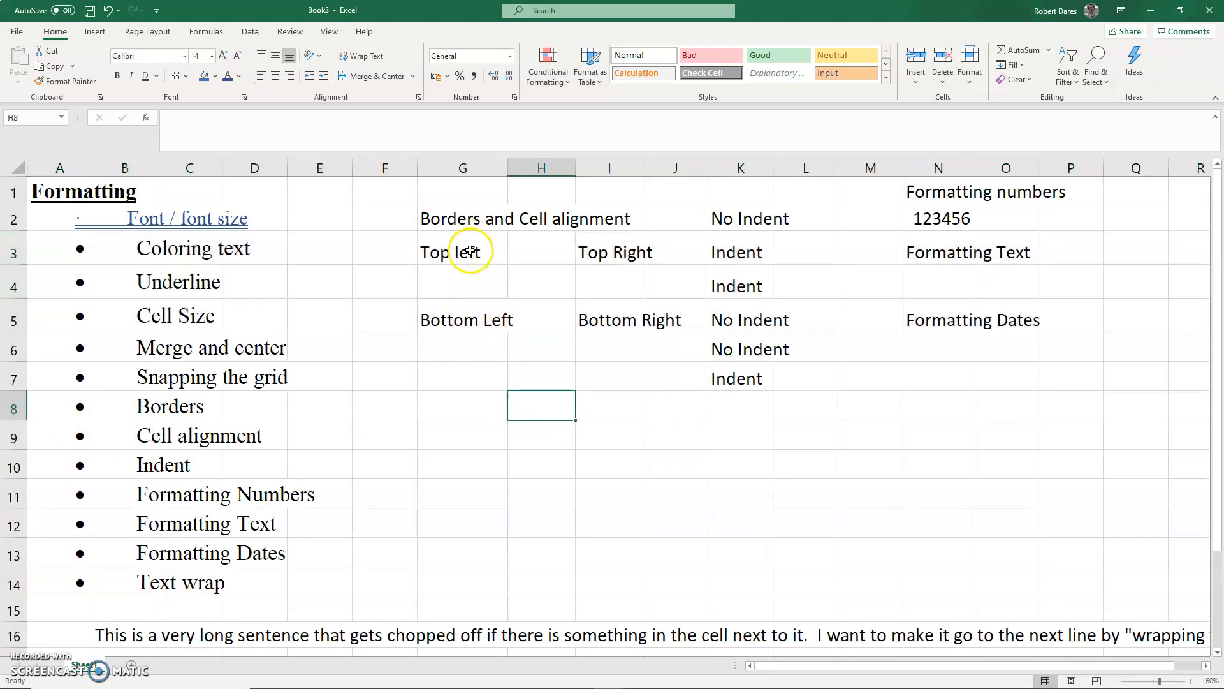
- Autofit the widths of columns G to I to their contents and undo the change
left_click_drag(464, 170, 617, 178)
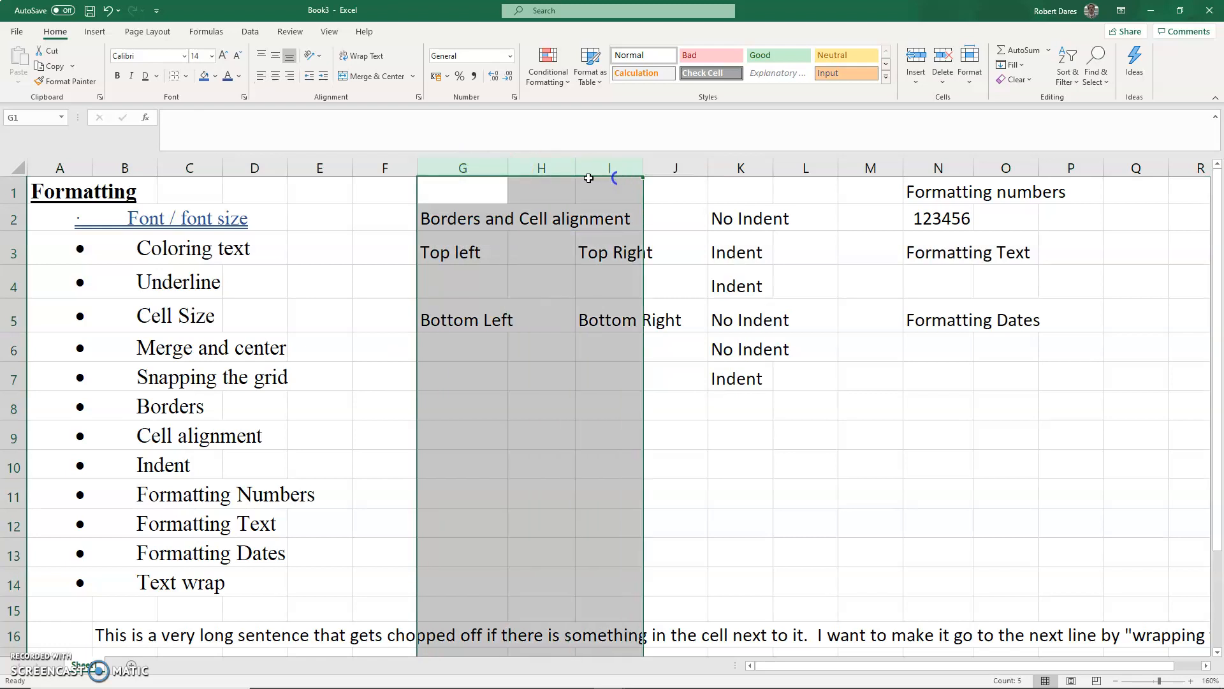
double_click(507, 167)
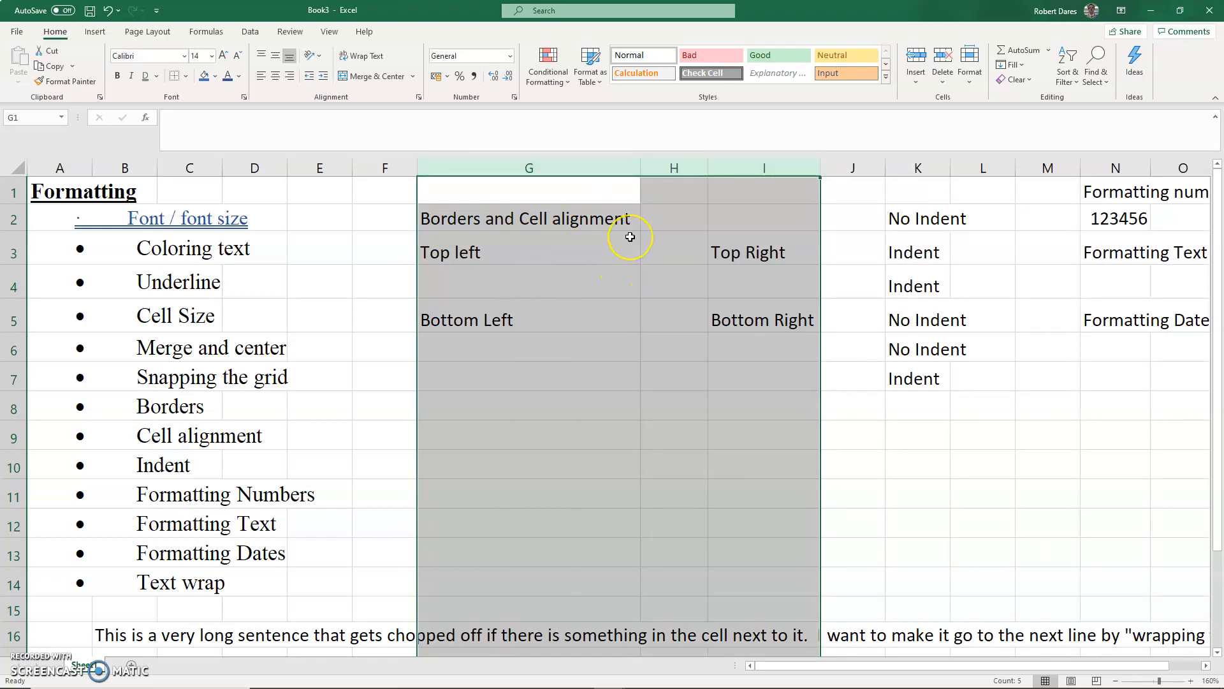
key("ctrl+z")
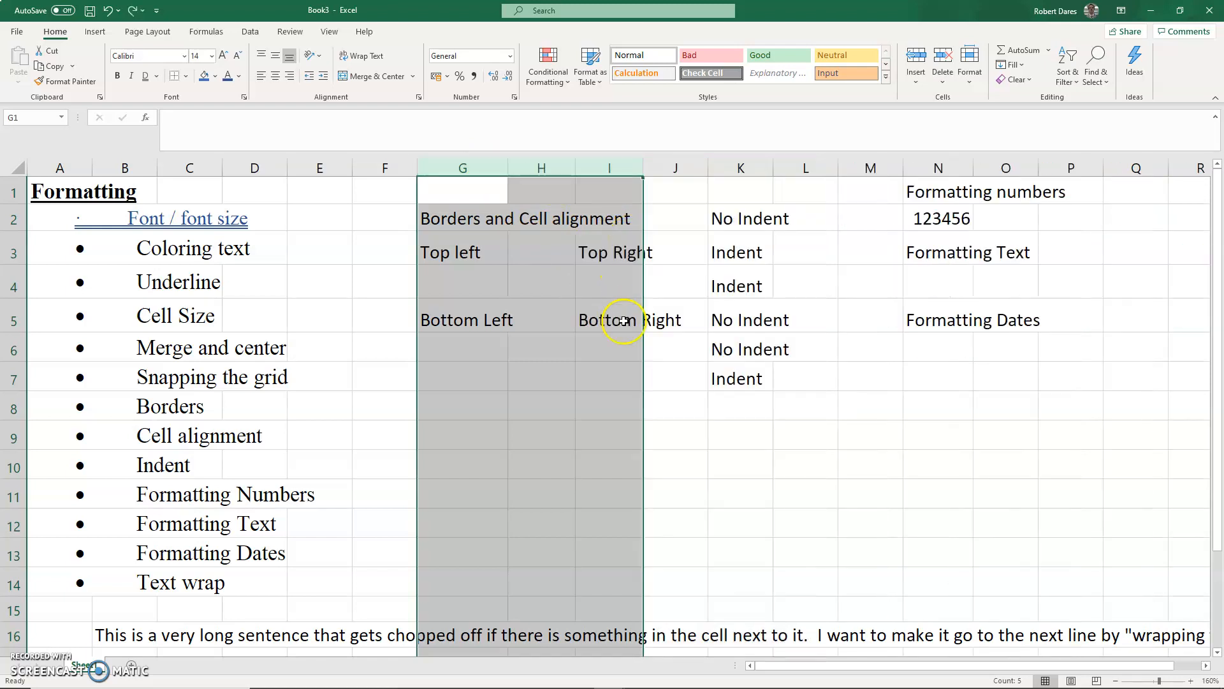
left_click(593, 381)
- Enter 1 in cell H2, next to the "Borders and Cell alignment" heading
left_click(520, 222)
type("1")
left_click(578, 400)
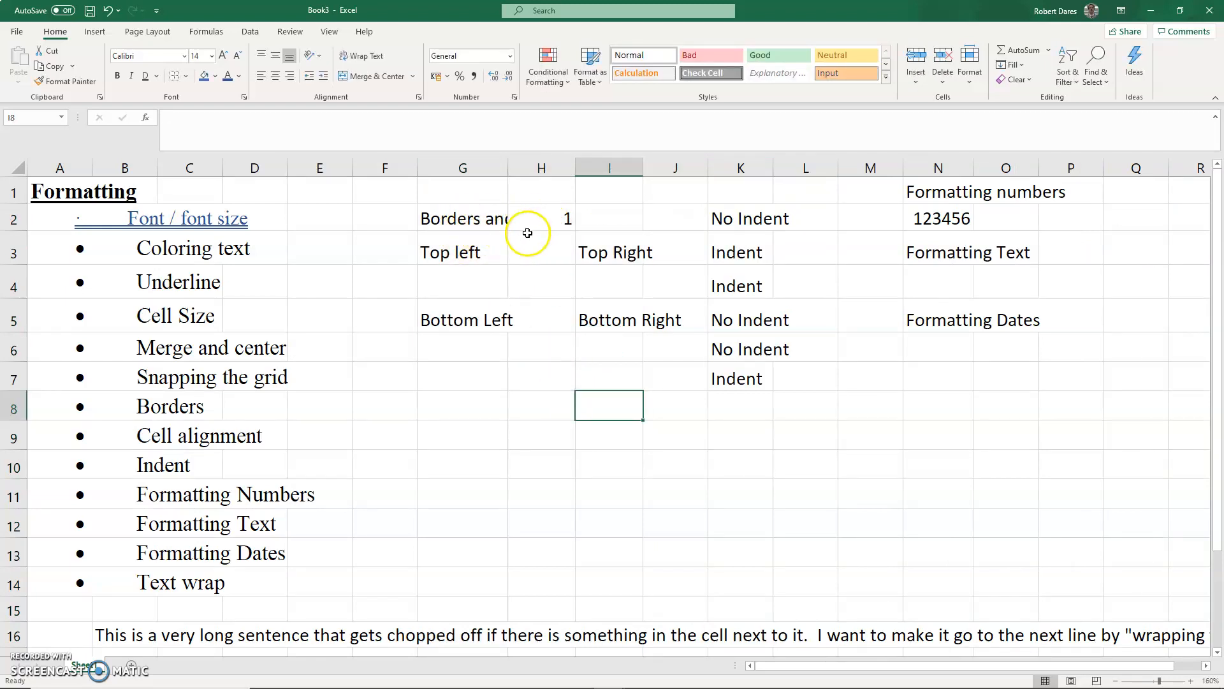
- Autofit the widths of columns G, H and I to their contents
double_click(508, 168)
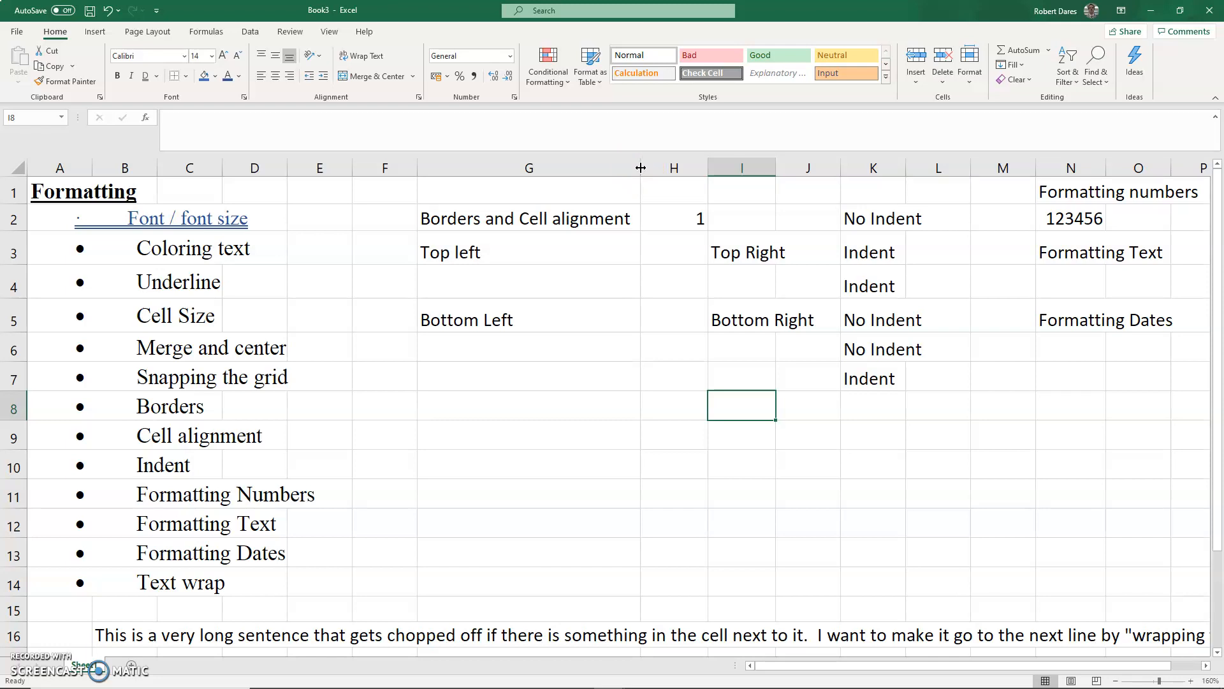
left_click_drag(740, 168, 548, 167)
left_click_drag(638, 168, 637, 168)
left_click(667, 247)
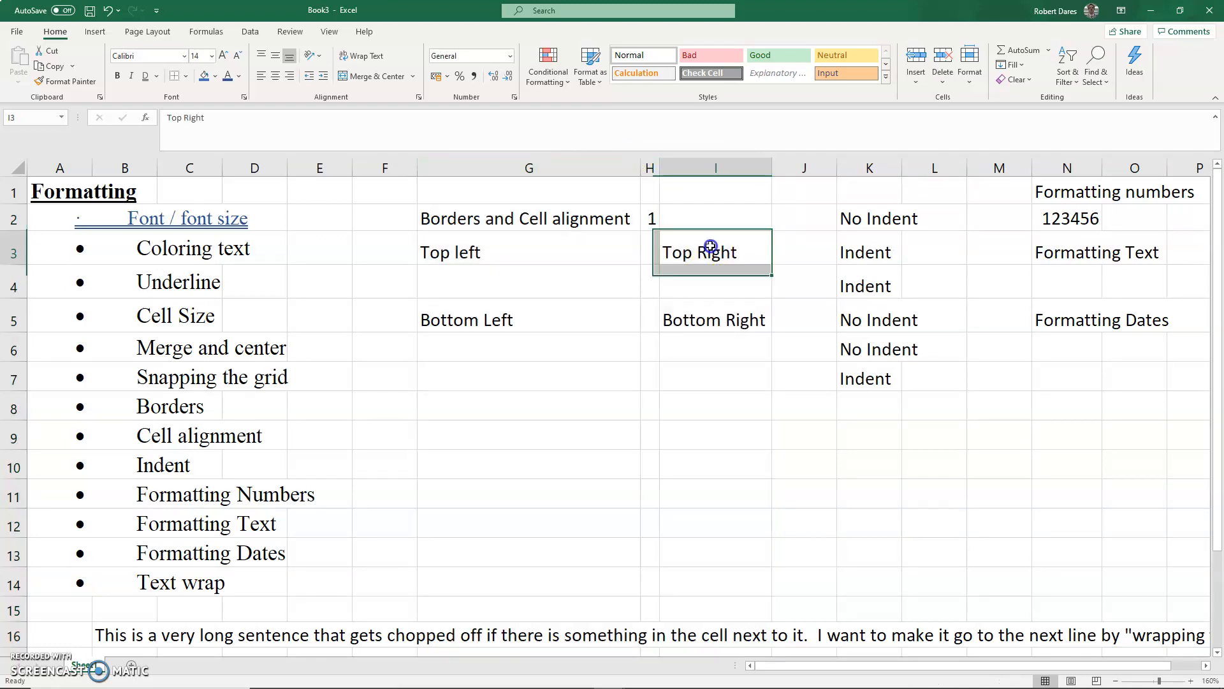
- Clear the 1 from cell H2 and merge and center the "Borders and Cell alignment" heading across G2:I2
left_click(649, 221)
key("Delete")
left_click_drag(469, 225, 718, 227)
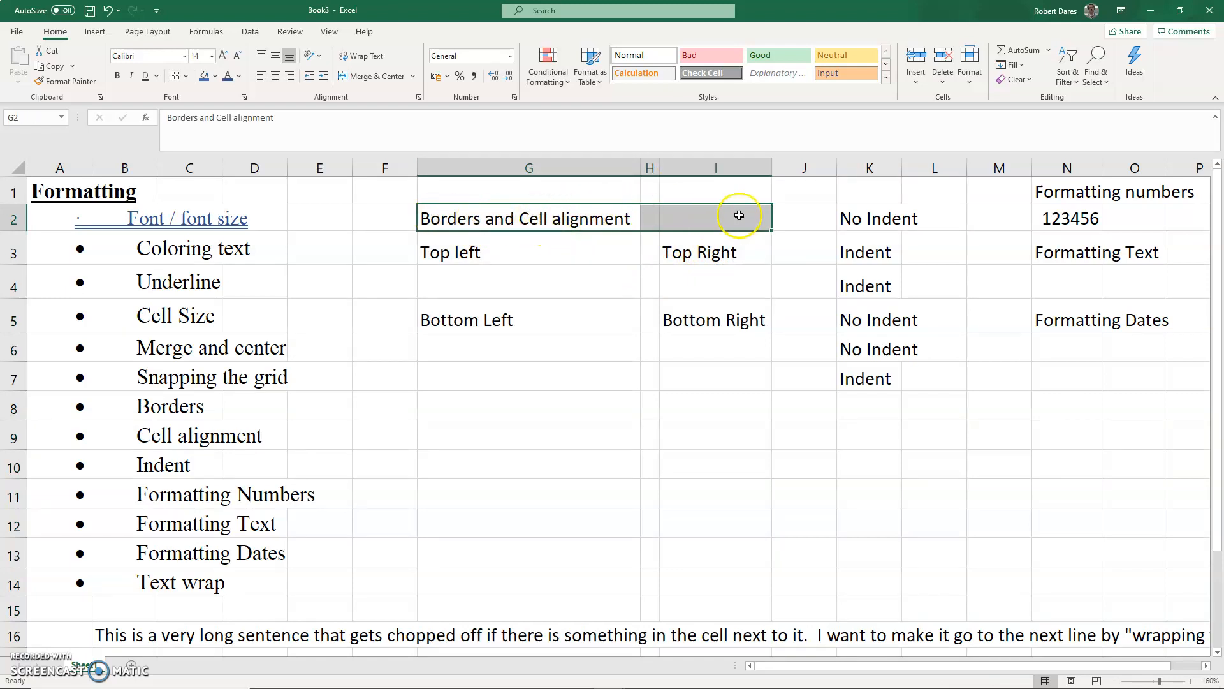
left_click(365, 77)
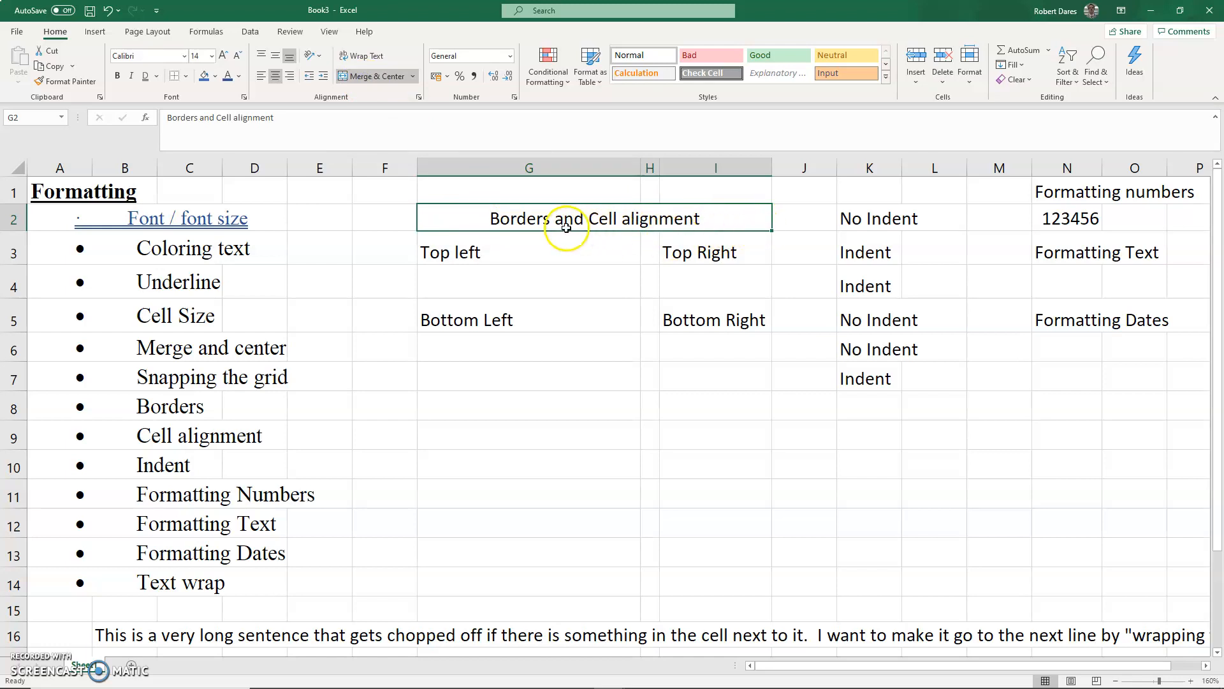
- Autofit columns G to I together to the contents below the merged heading and deselect them
left_click_drag(694, 170, 640, 167)
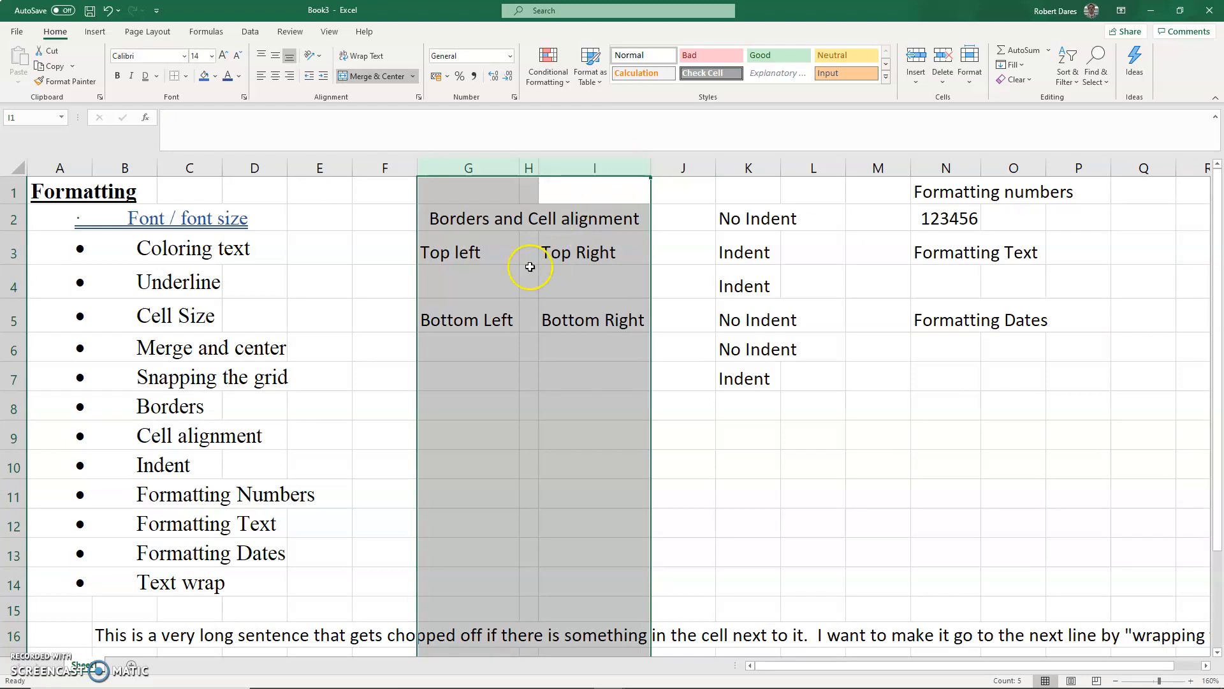
left_click(480, 267)
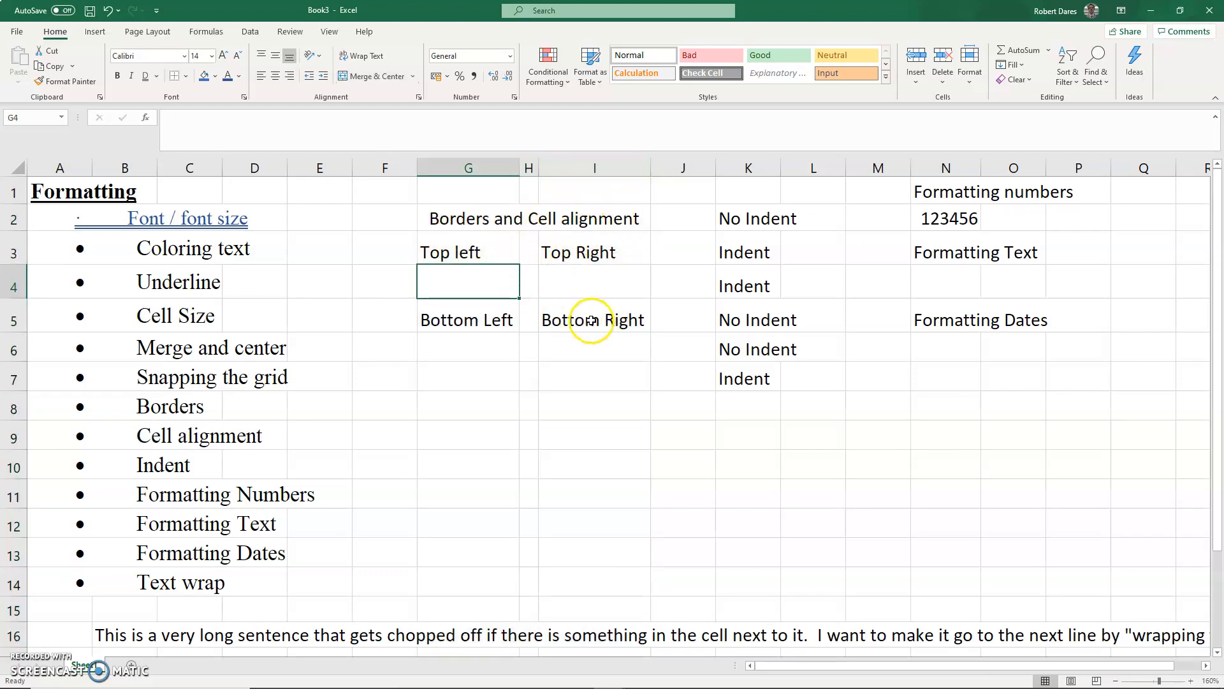
left_click(614, 319)
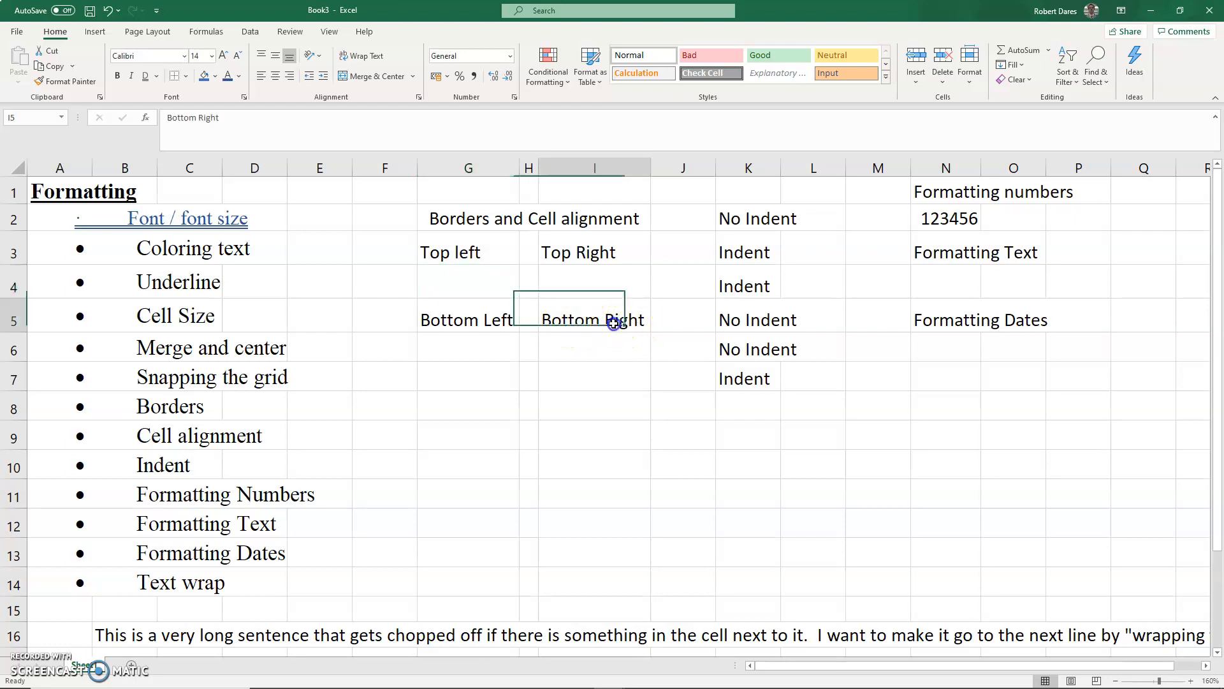
left_click(483, 317)
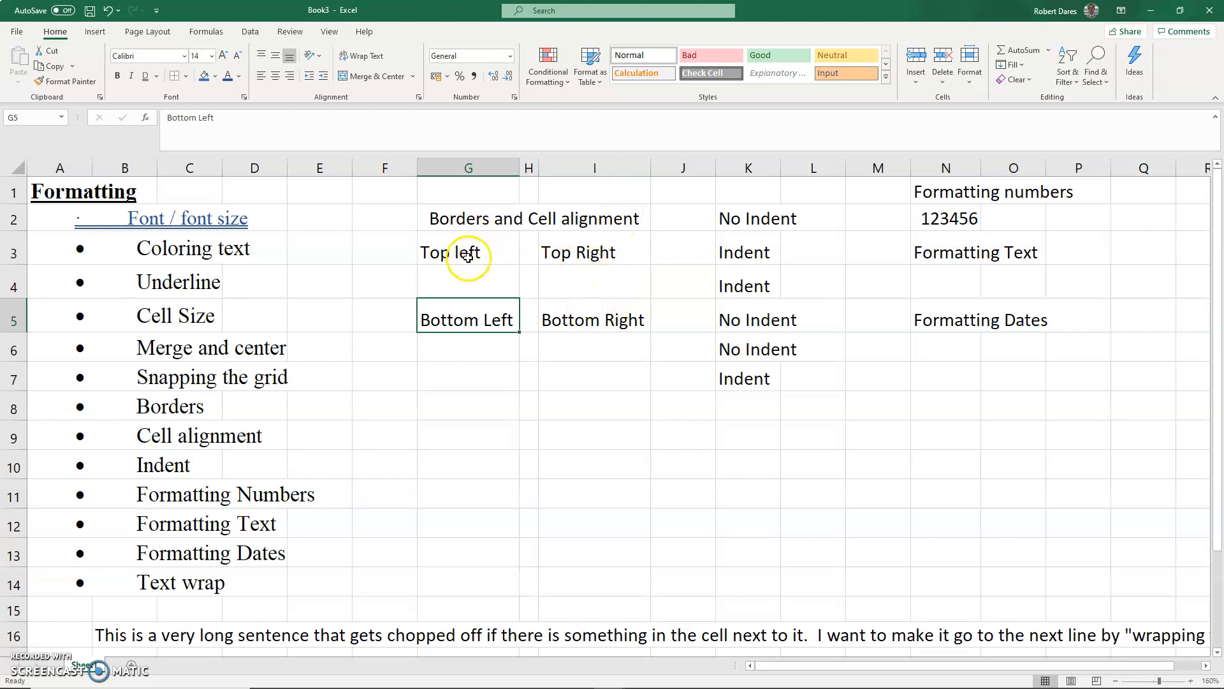
- Enlarge rows 3 to 5 to one equal, taller height and widen columns G to I to one equal width
left_click_drag(14, 319, 12, 264)
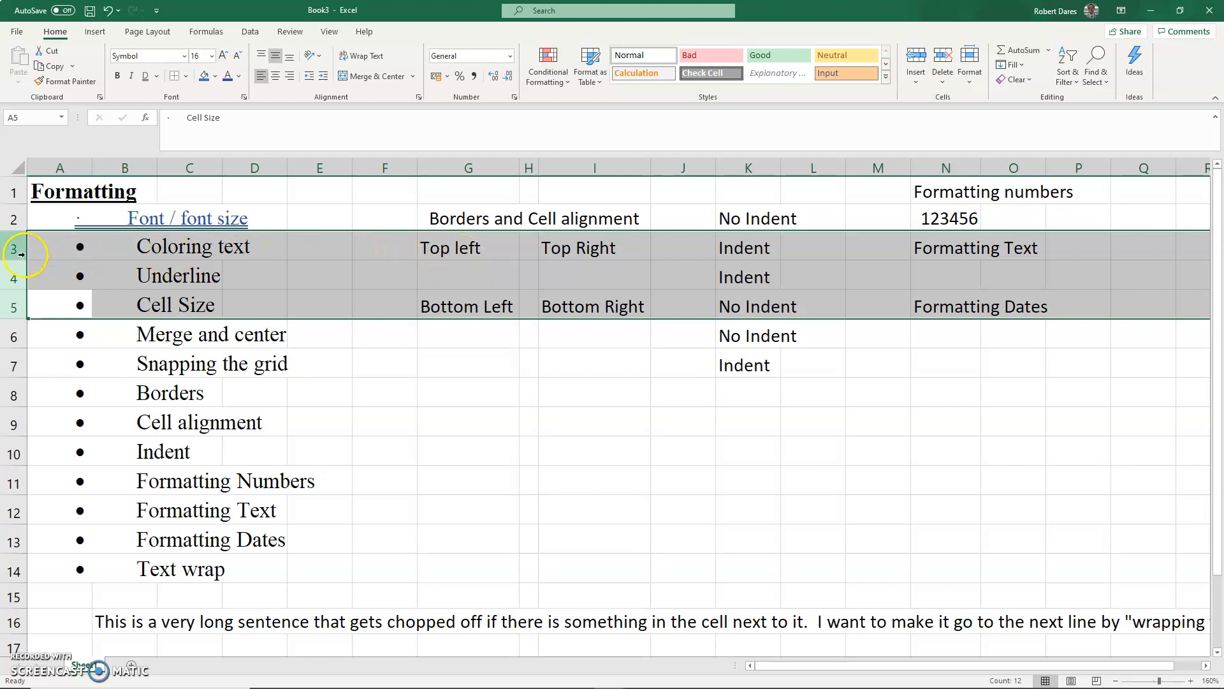
left_click_drag(13, 250, 11, 323)
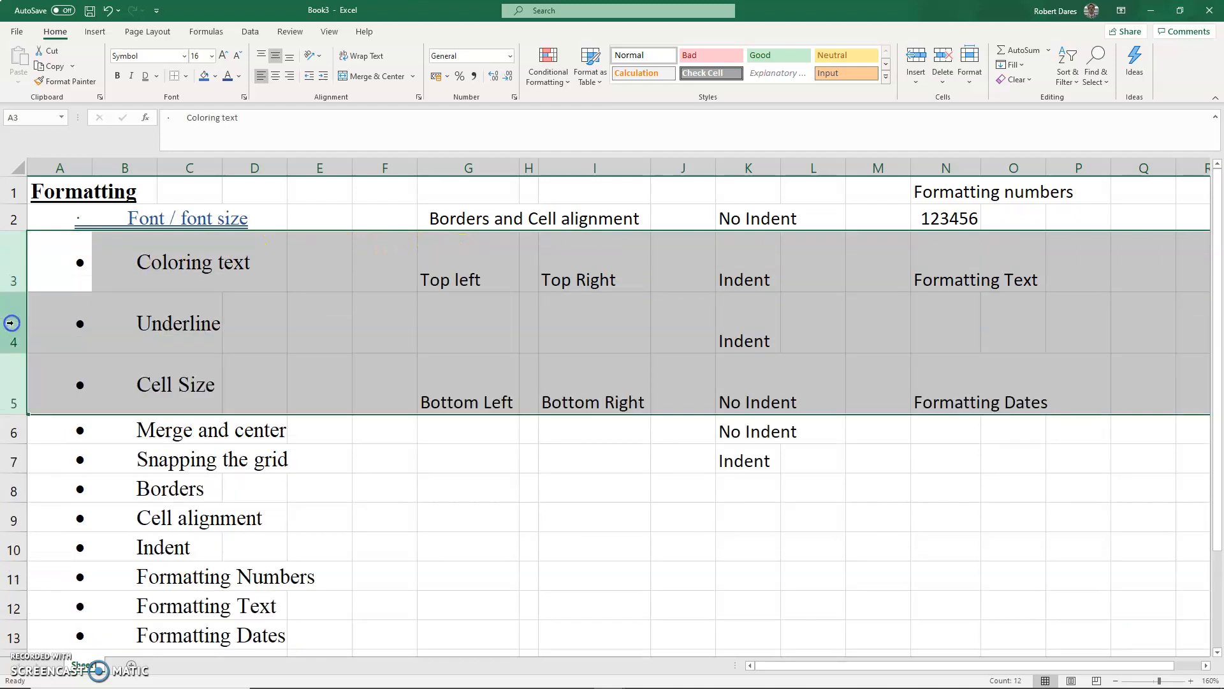
left_click_drag(577, 169, 532, 166)
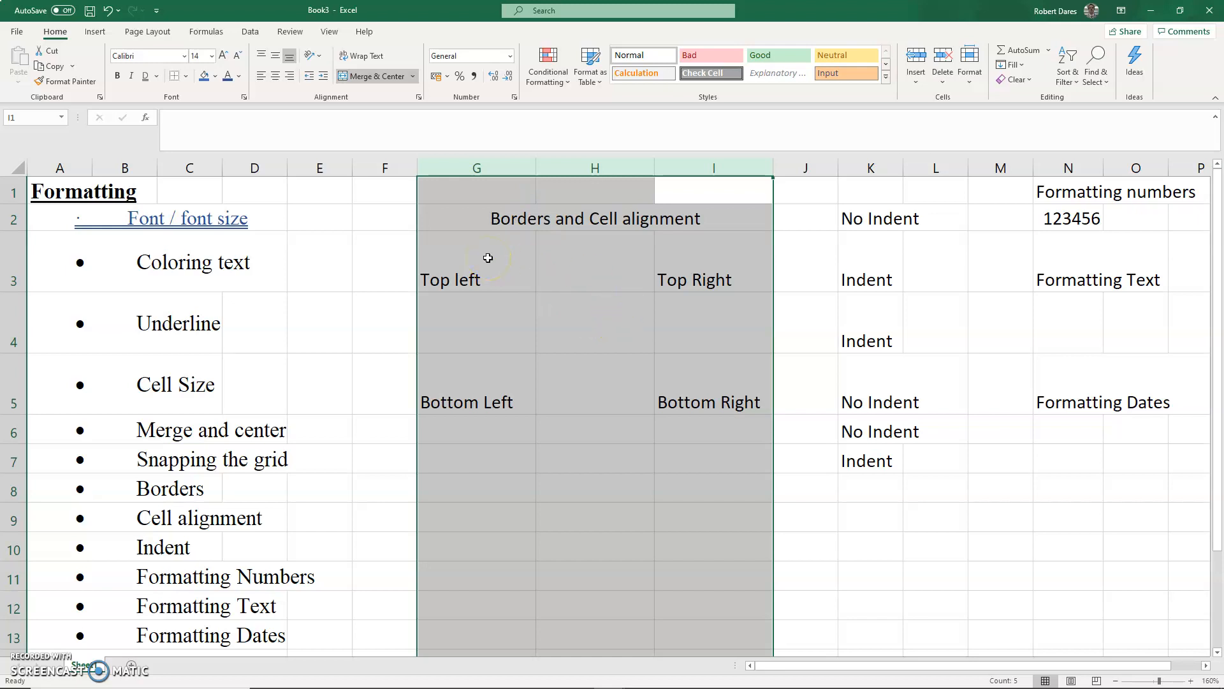
- Apply All Borders to the range G3:I5 and deselect it
left_click_drag(476, 250, 709, 411)
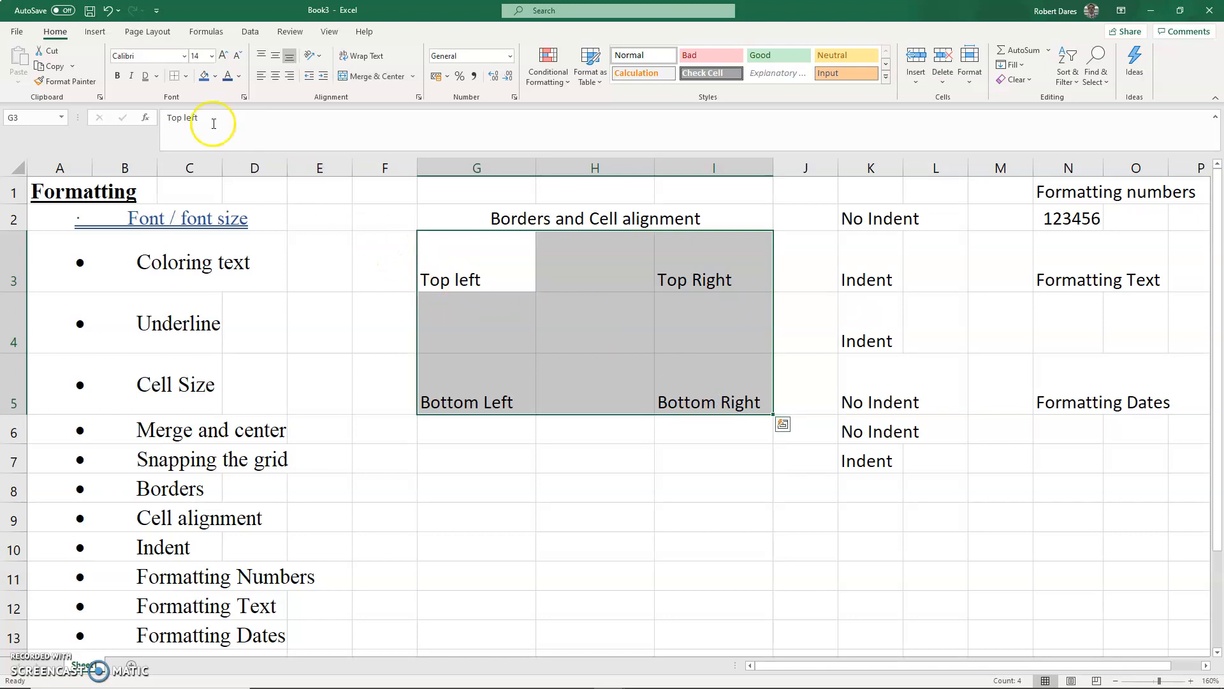
left_click(186, 77)
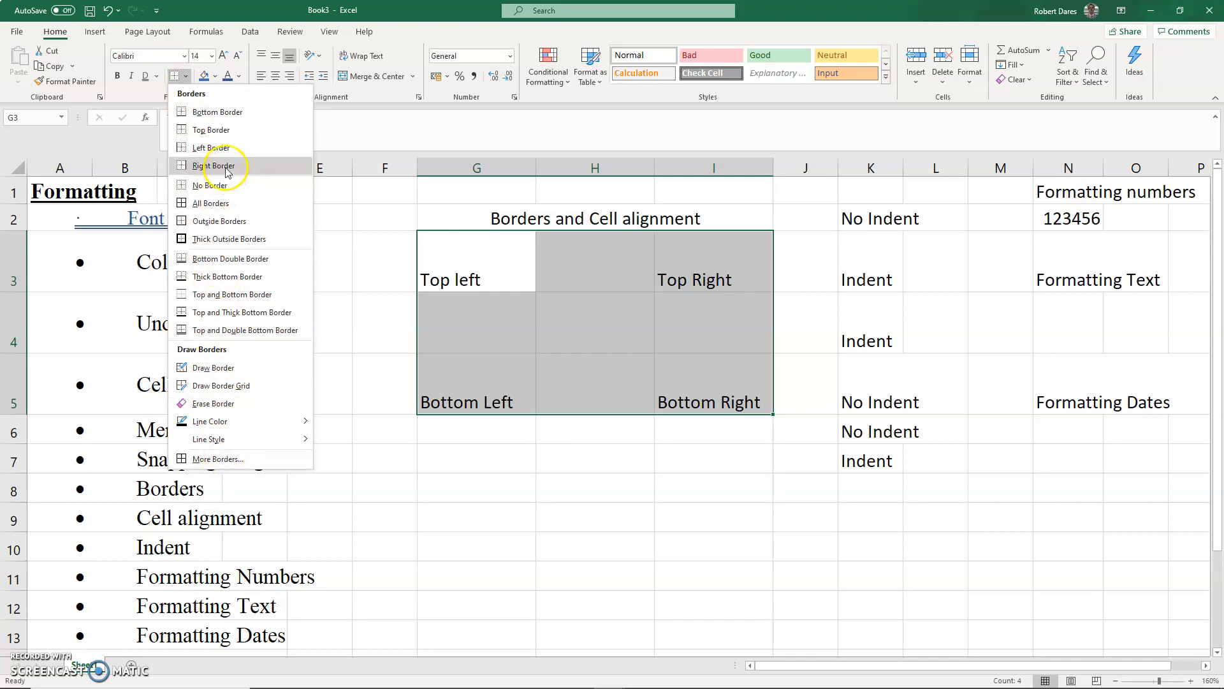
left_click(225, 202)
left_click(629, 554)
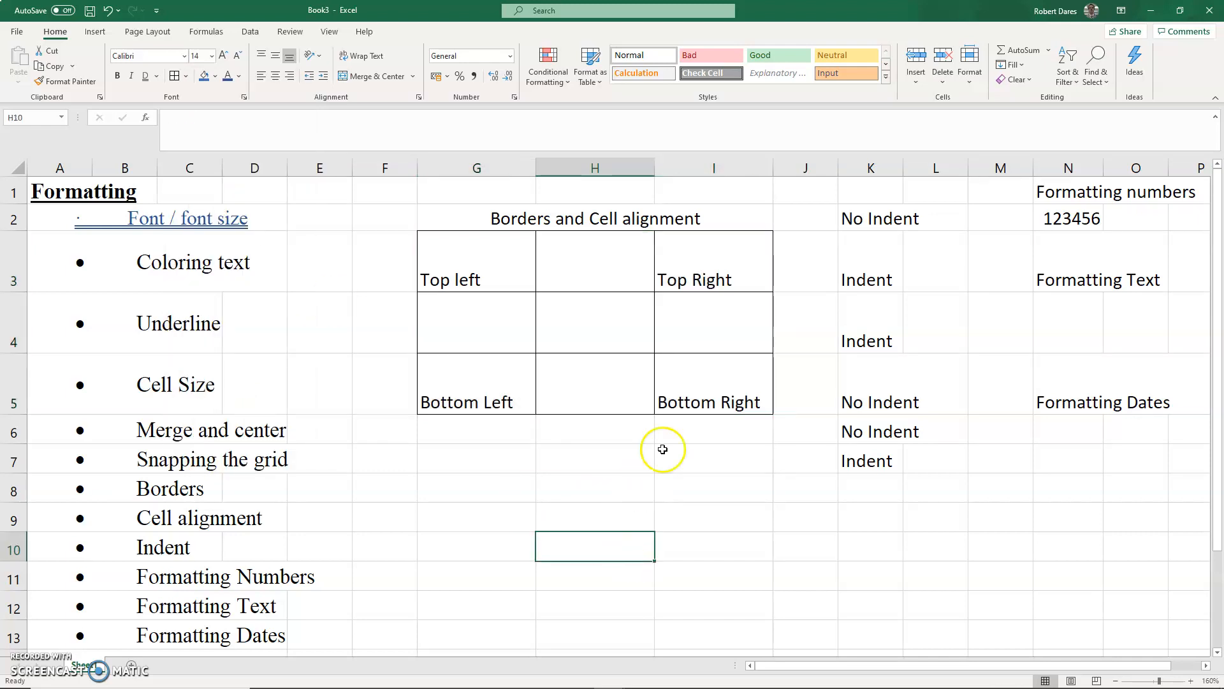
- Add Thick Outside Borders around the range G3:I5 and deselect it
left_click_drag(700, 408, 535, 270)
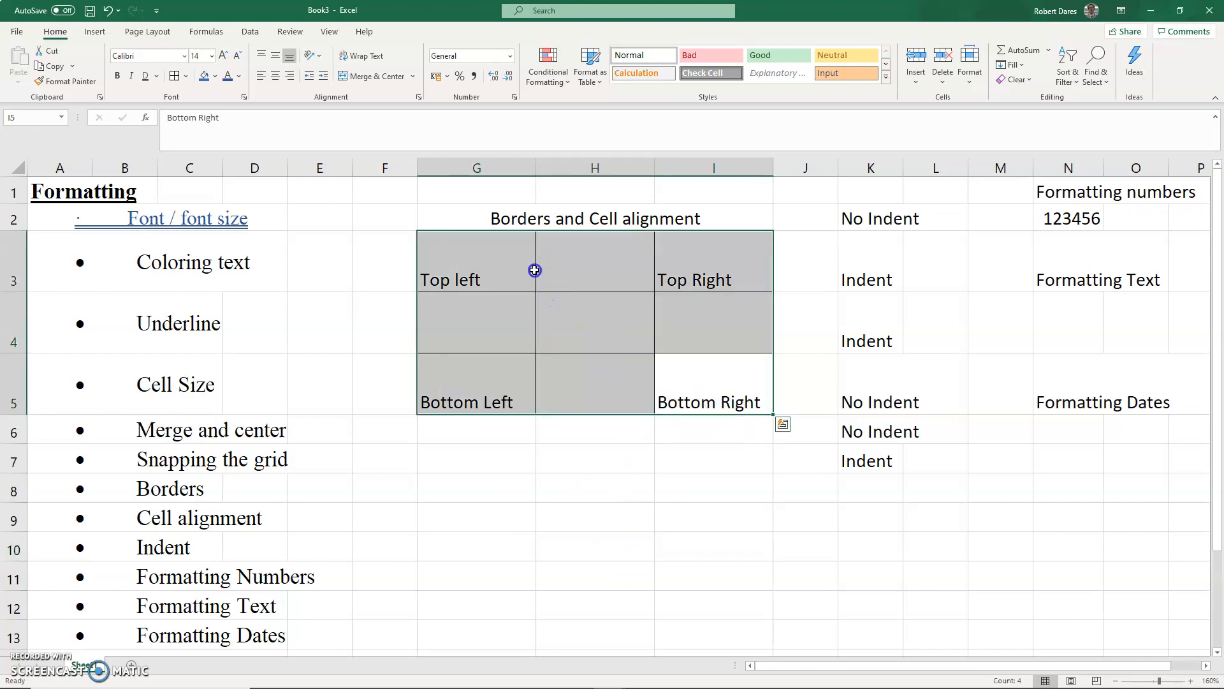
right_click(515, 271)
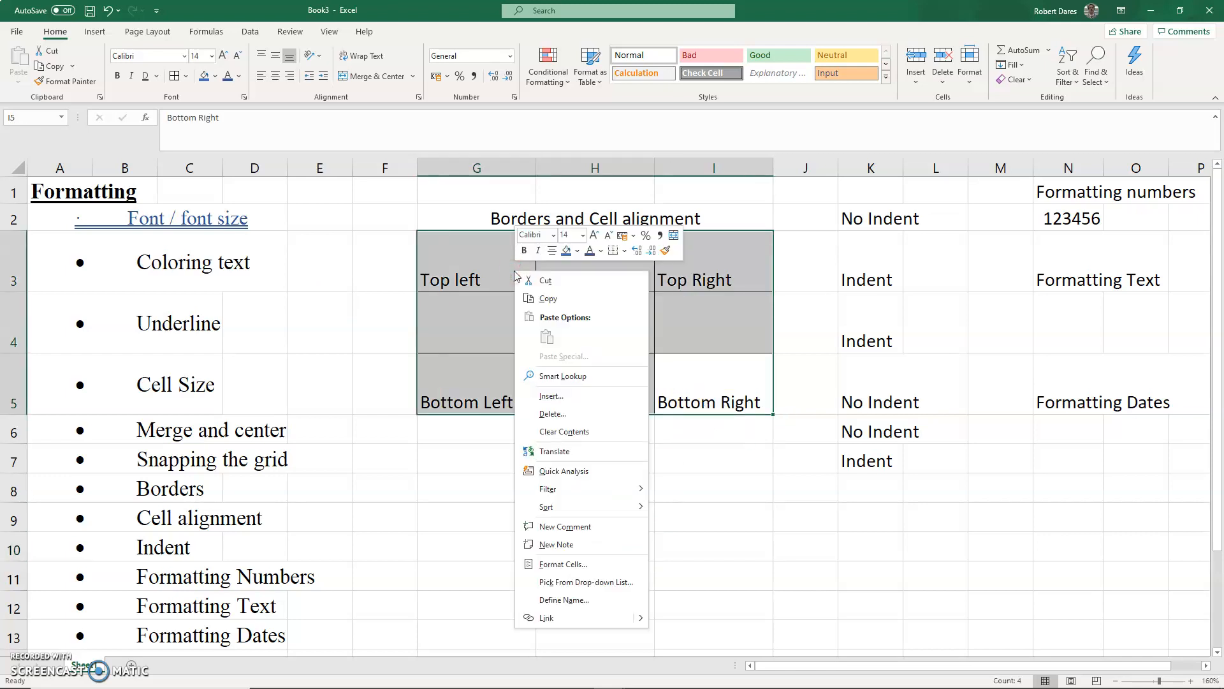
mouse_move(559, 488)
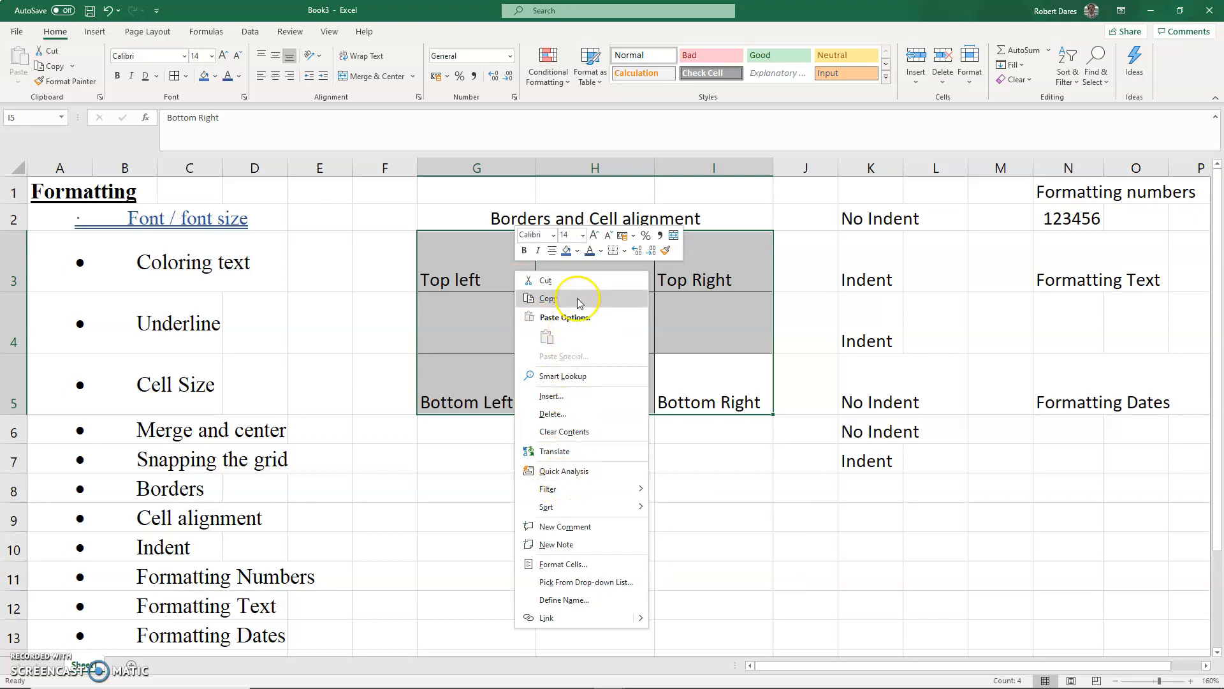
left_click(624, 253)
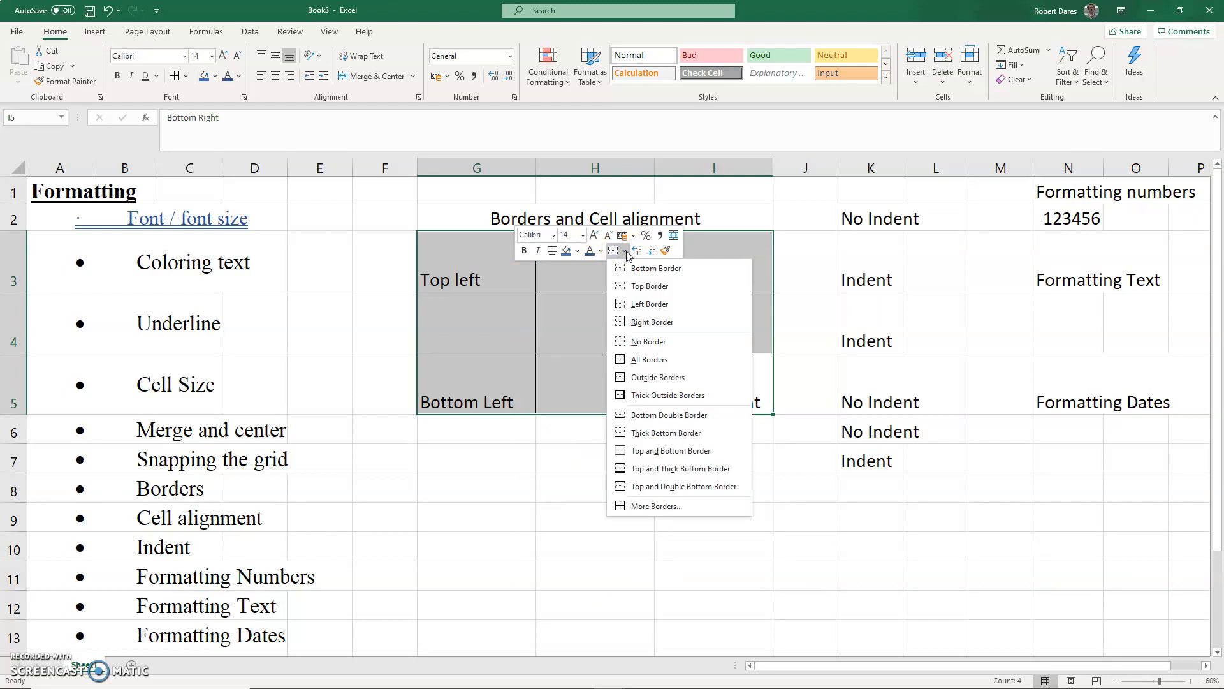
left_click(653, 319)
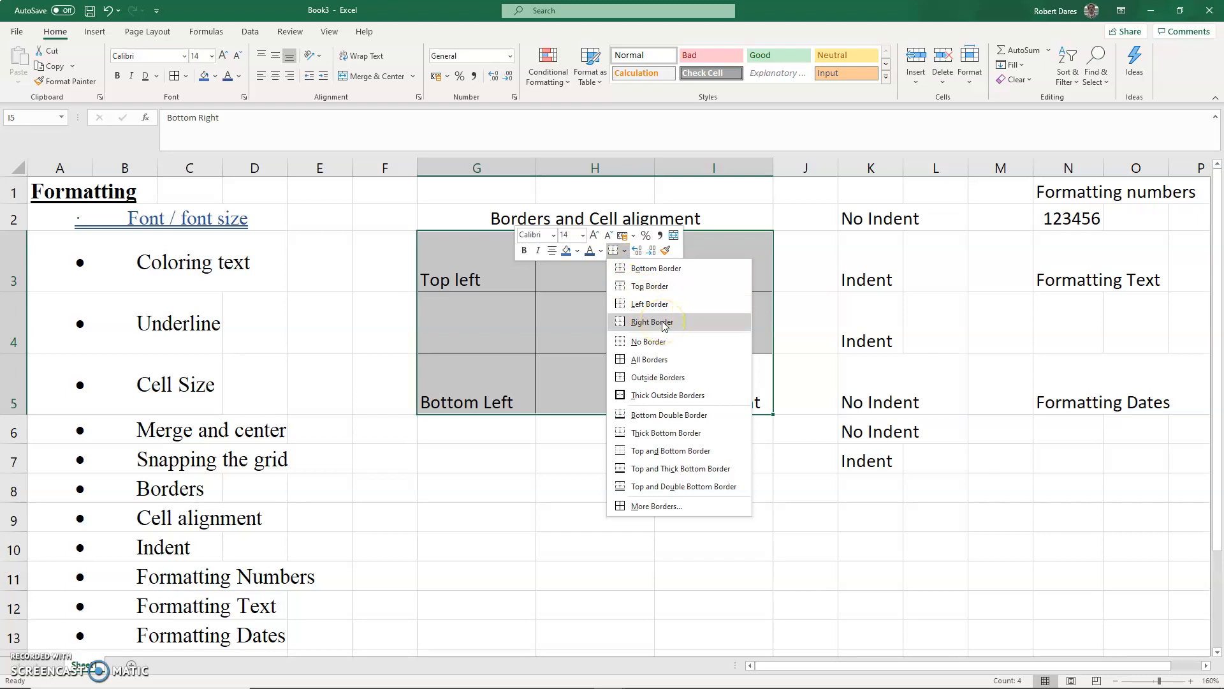
left_click(660, 395)
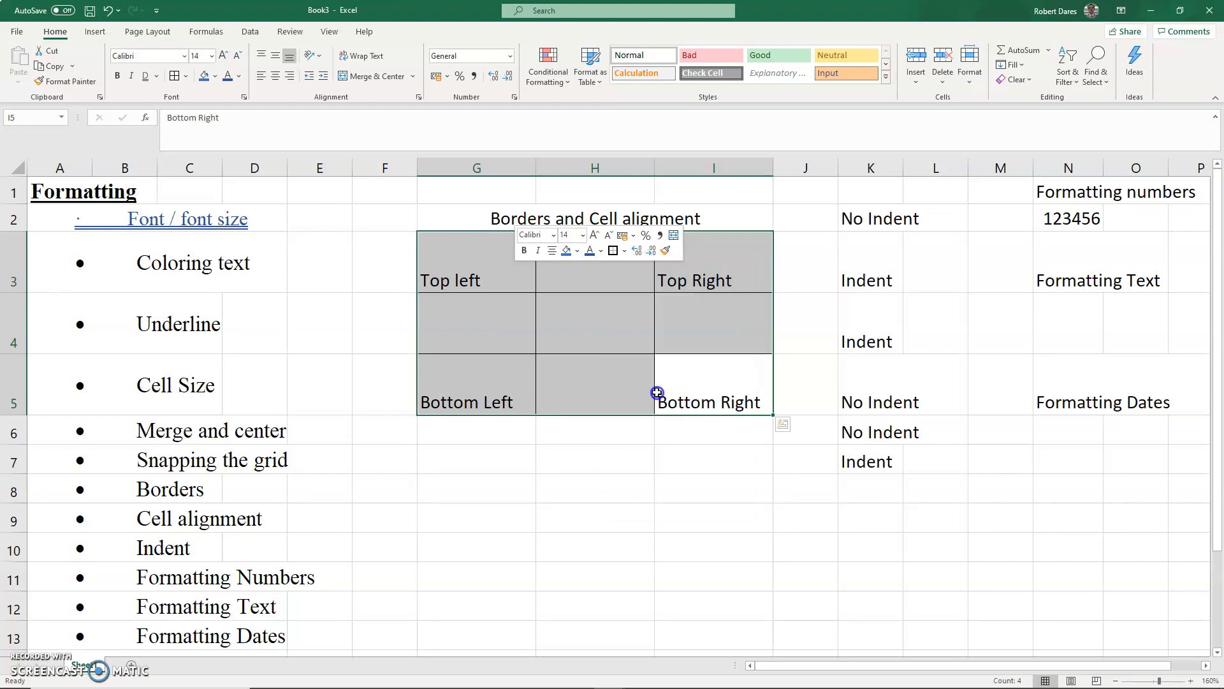
left_click(597, 457)
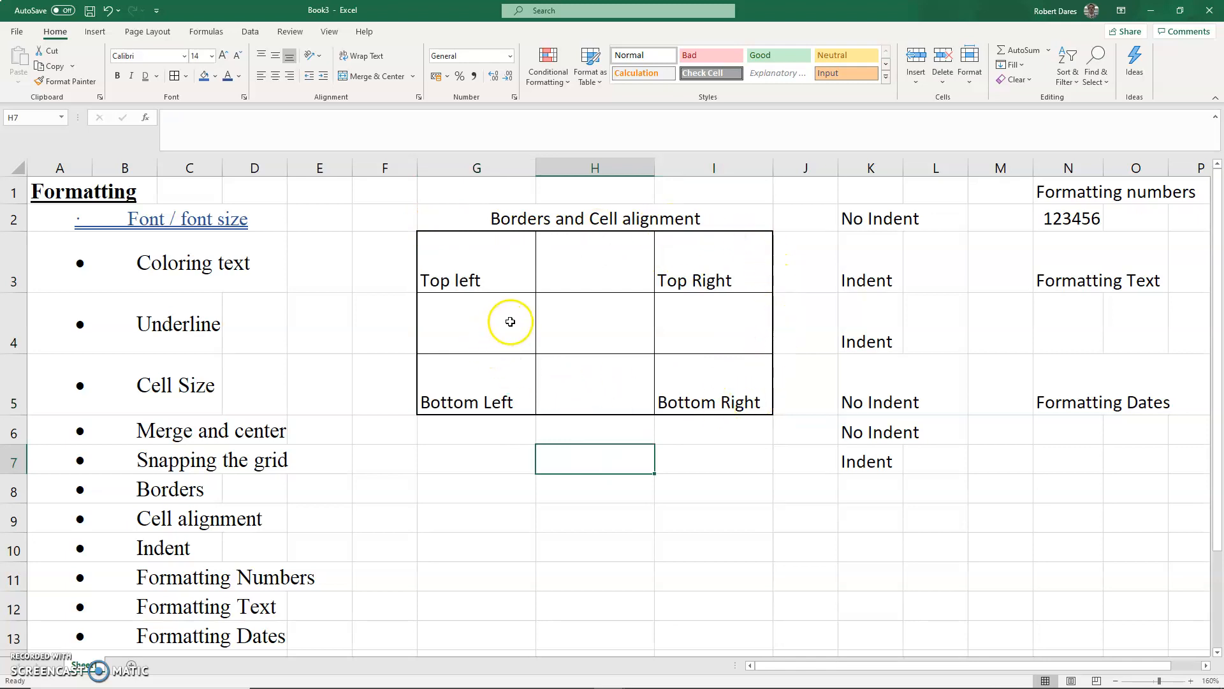
- Apply a double-line style to the left, inner vertical and right borders of G3:I5 through the detailed border settings
mouse_move(485, 271)
left_mouse_down()
mouse_move(595, 299)
mouse_move(500, 273)
mouse_move(706, 386)
left_mouse_up()
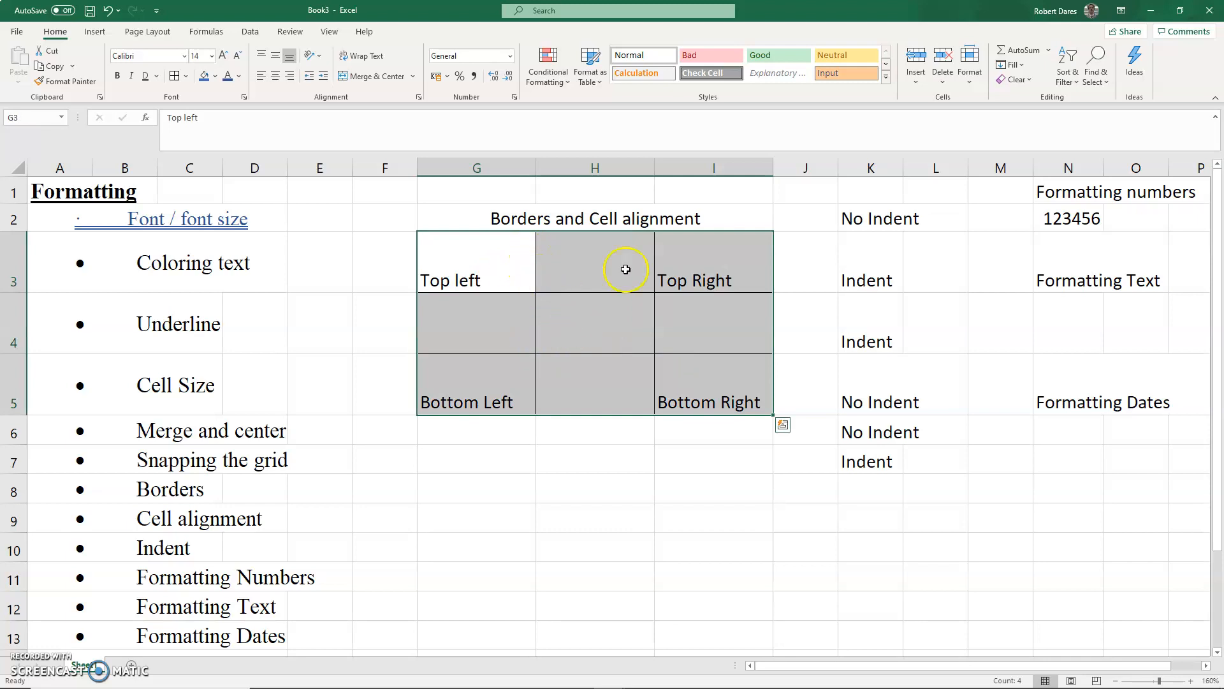
right_click(589, 279)
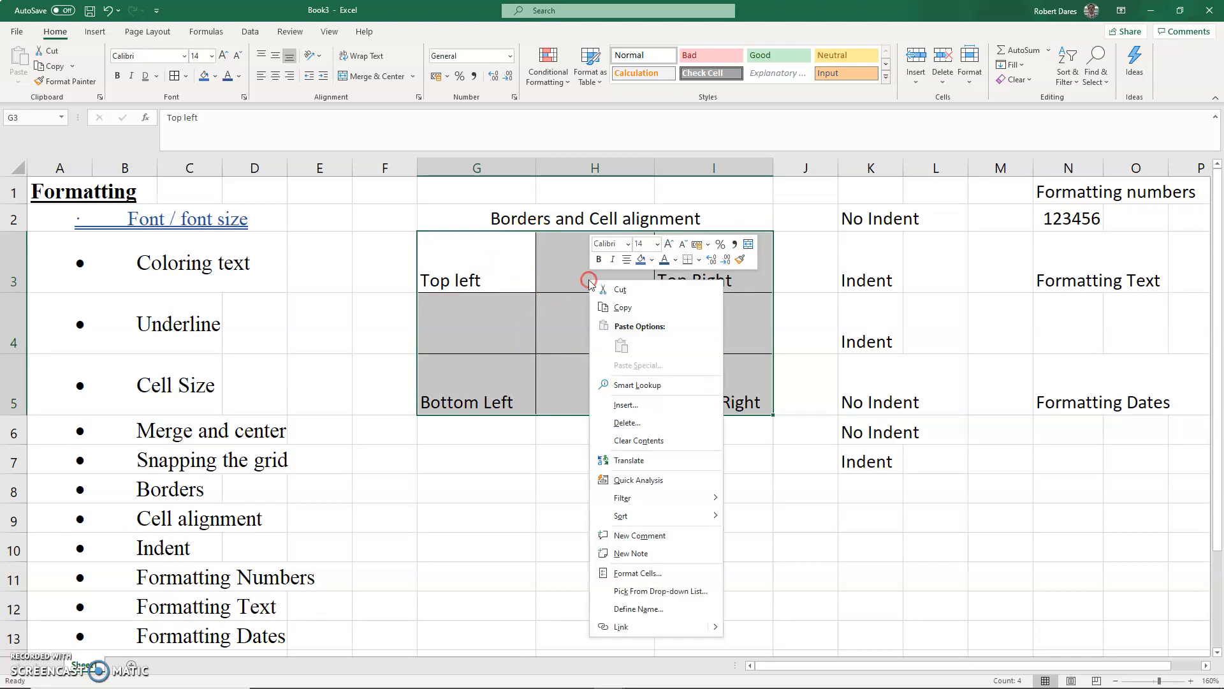
left_click(699, 259)
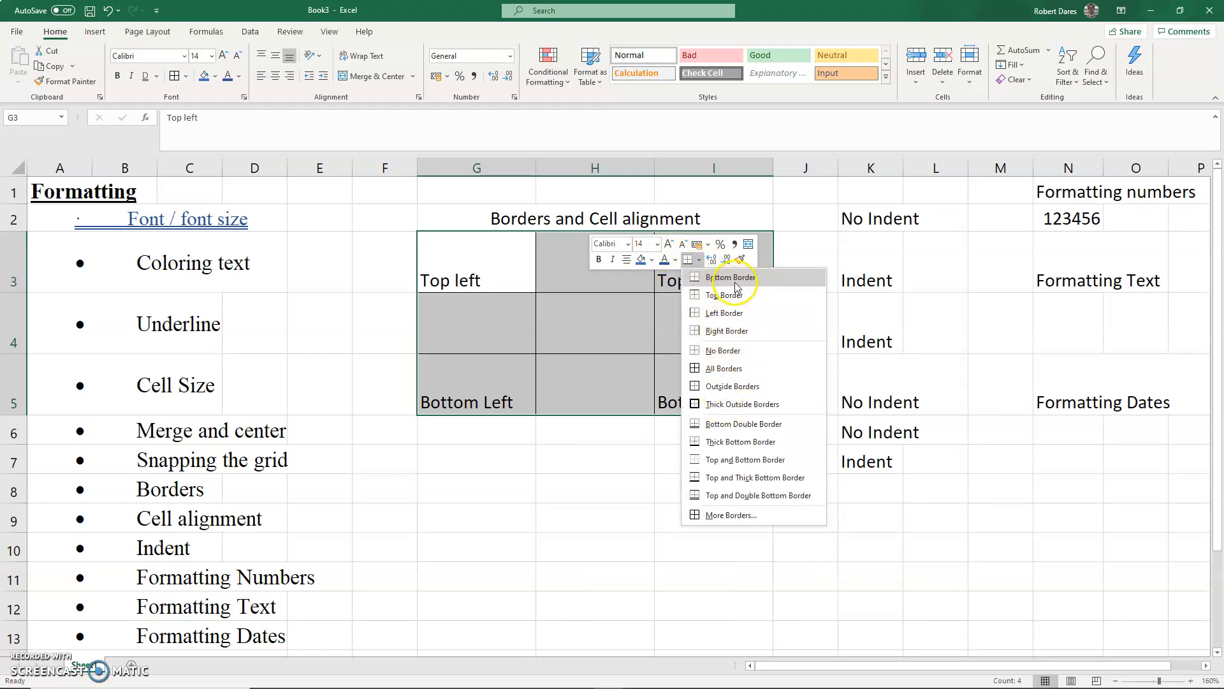
left_click(712, 515)
left_click_drag(542, 142, 794, 199)
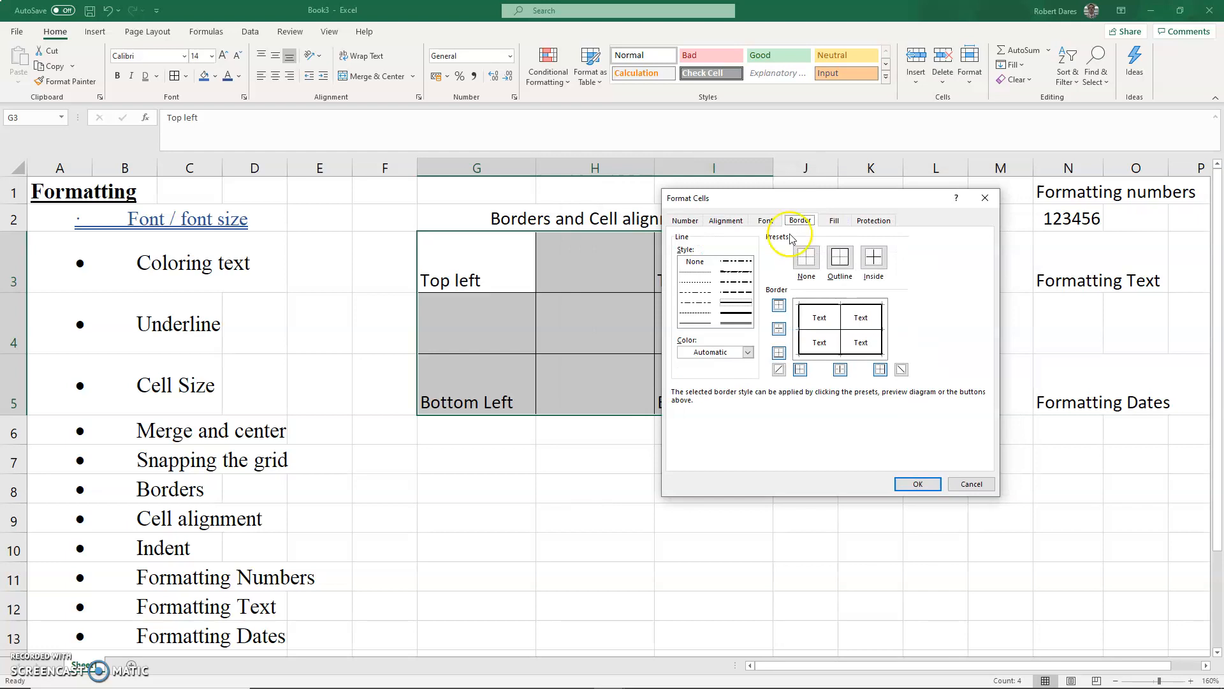
left_click(737, 324)
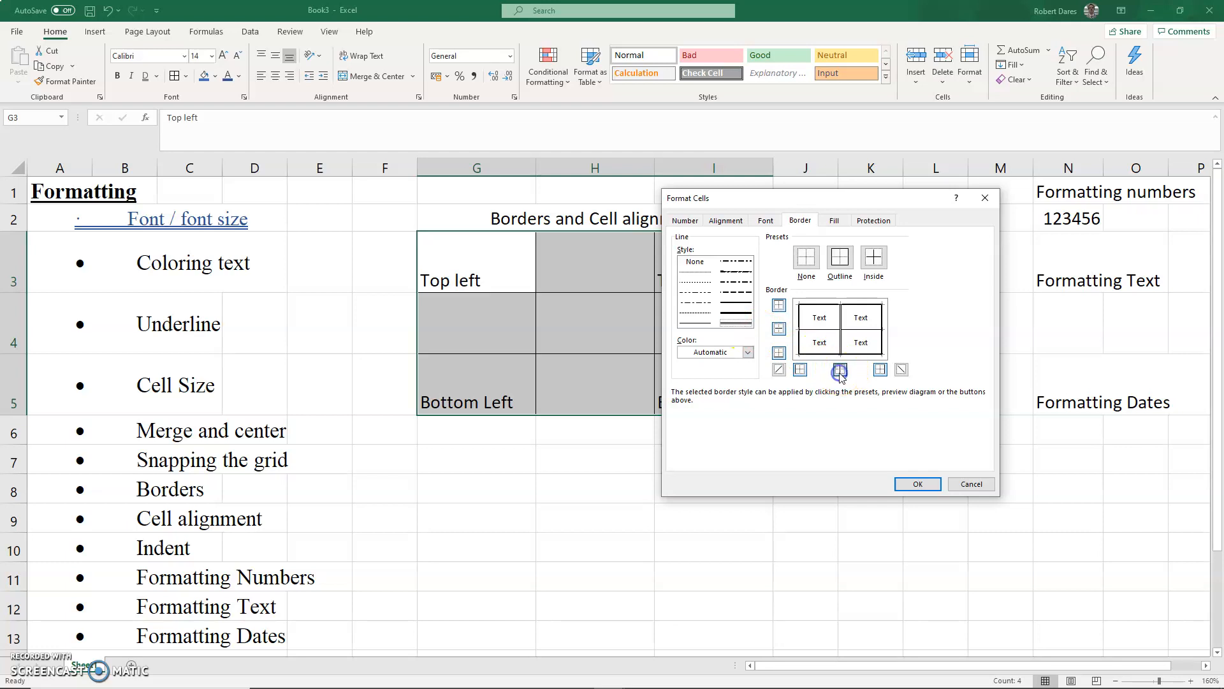
left_click(880, 370)
left_click(800, 369)
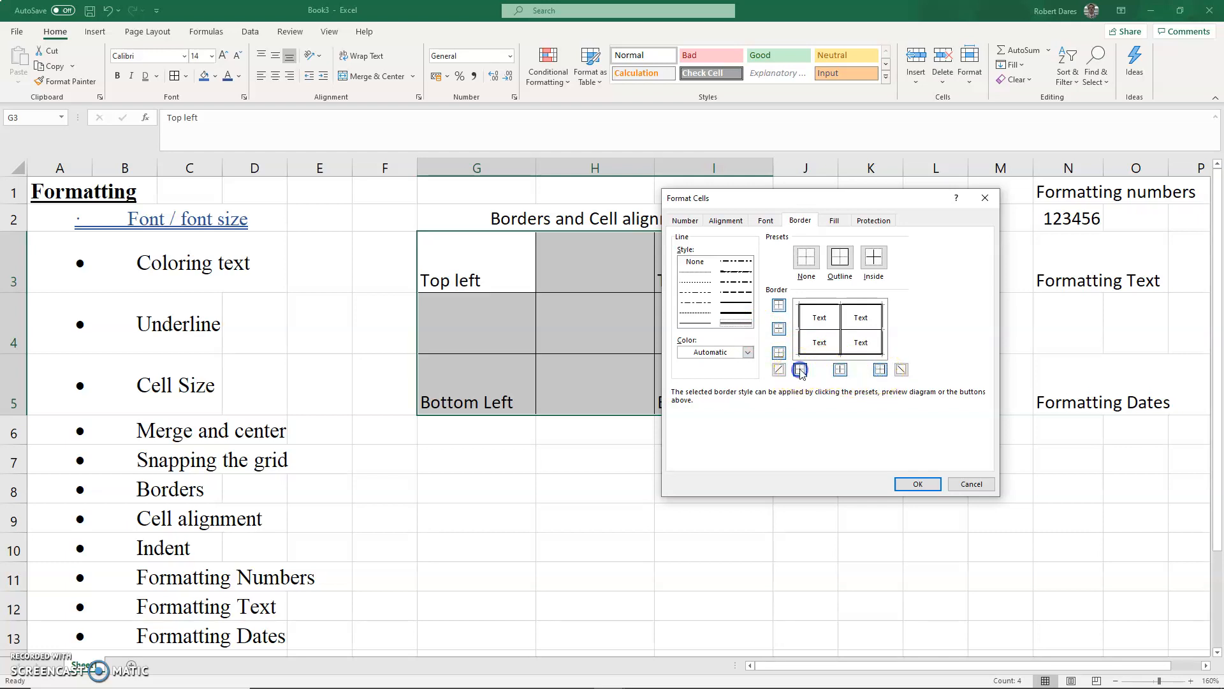
left_click(918, 483)
left_click(702, 433)
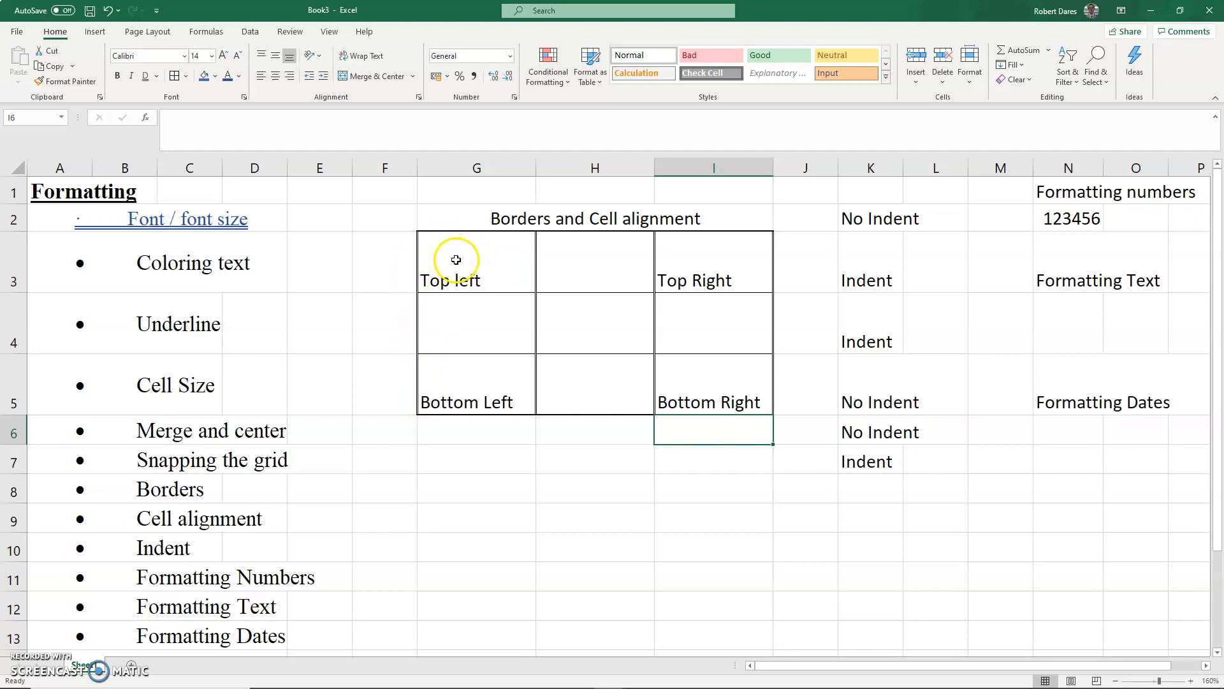
- Reapply Thick Outside Borders around G3:I5, leaving the double lines only on the inner vertical borders
left_click_drag(446, 258, 701, 377)
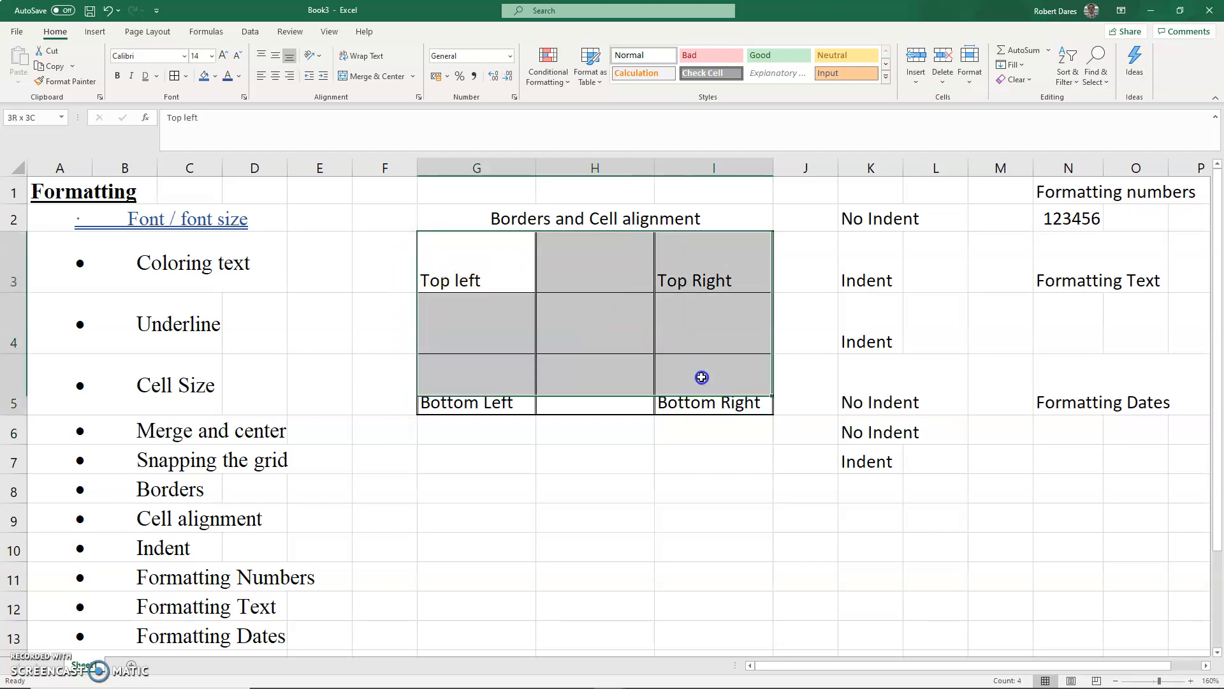
left_click(186, 76)
left_click(229, 238)
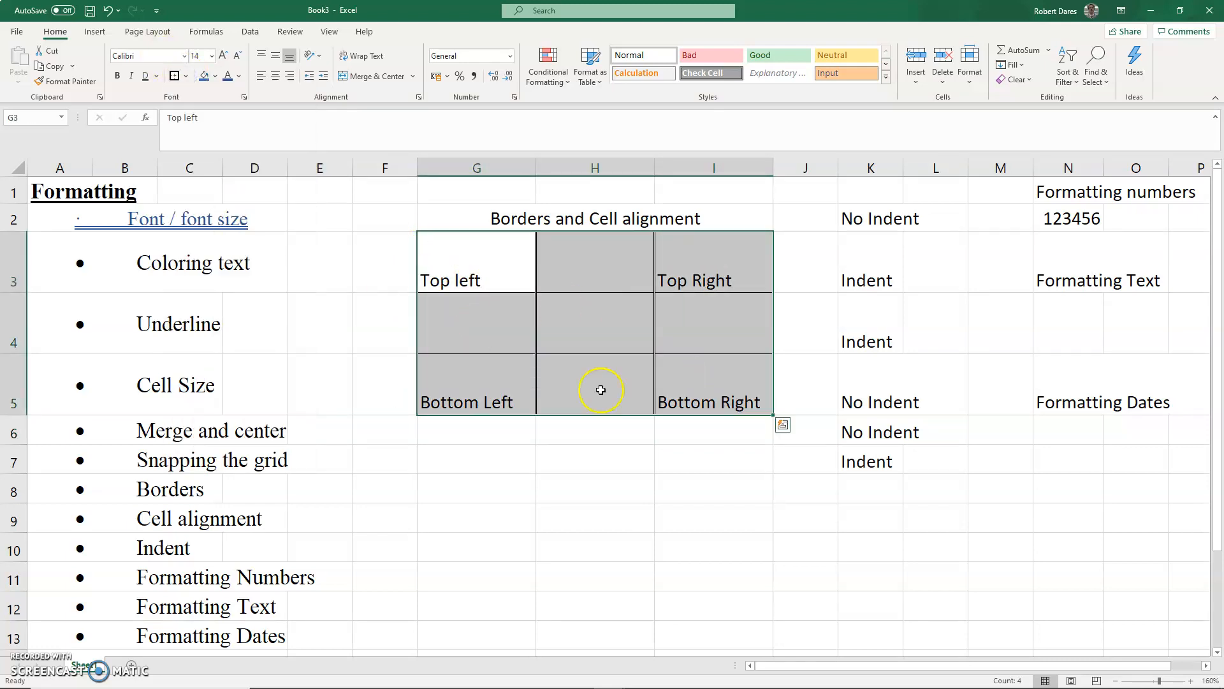
left_click(701, 484)
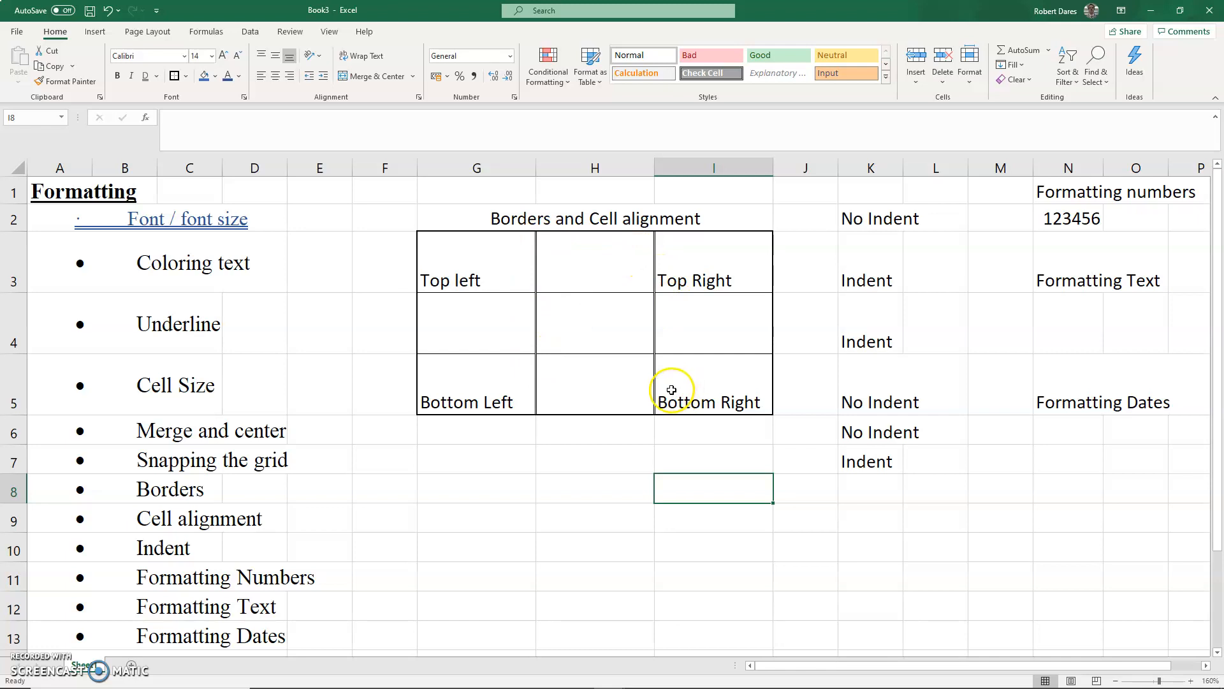
left_click(693, 386)
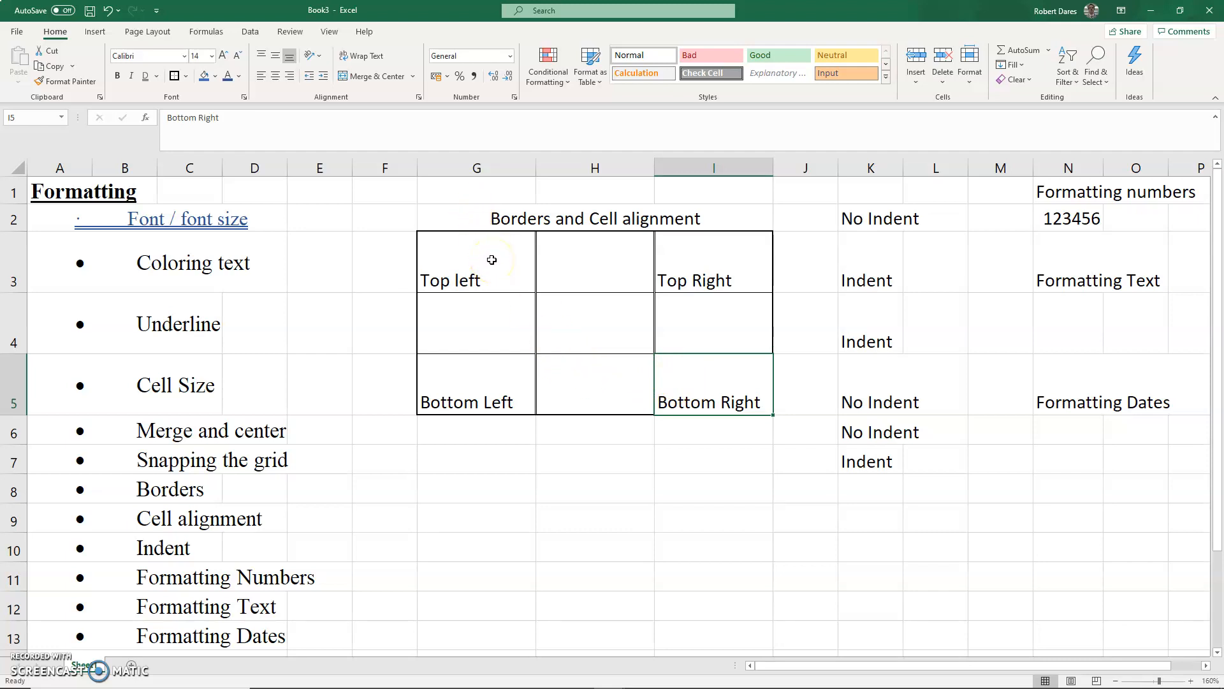
left_click_drag(492, 260, 702, 389)
left_click(440, 255)
left_click(470, 391)
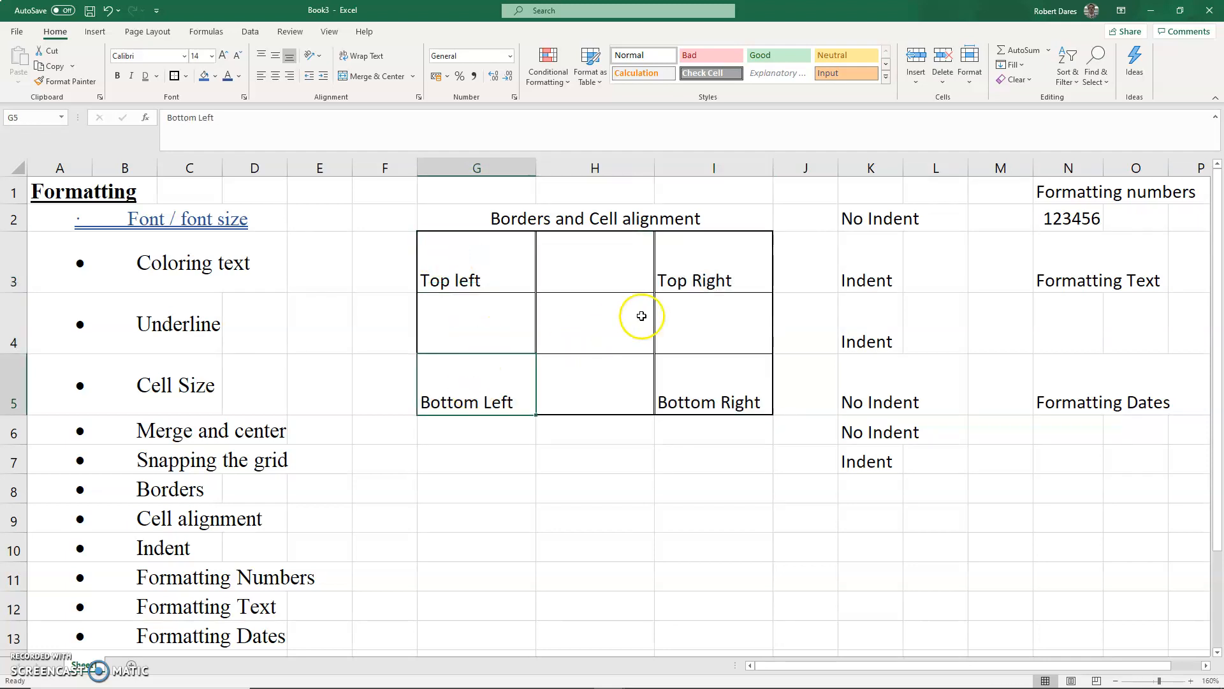
left_click(683, 269)
left_click(705, 402)
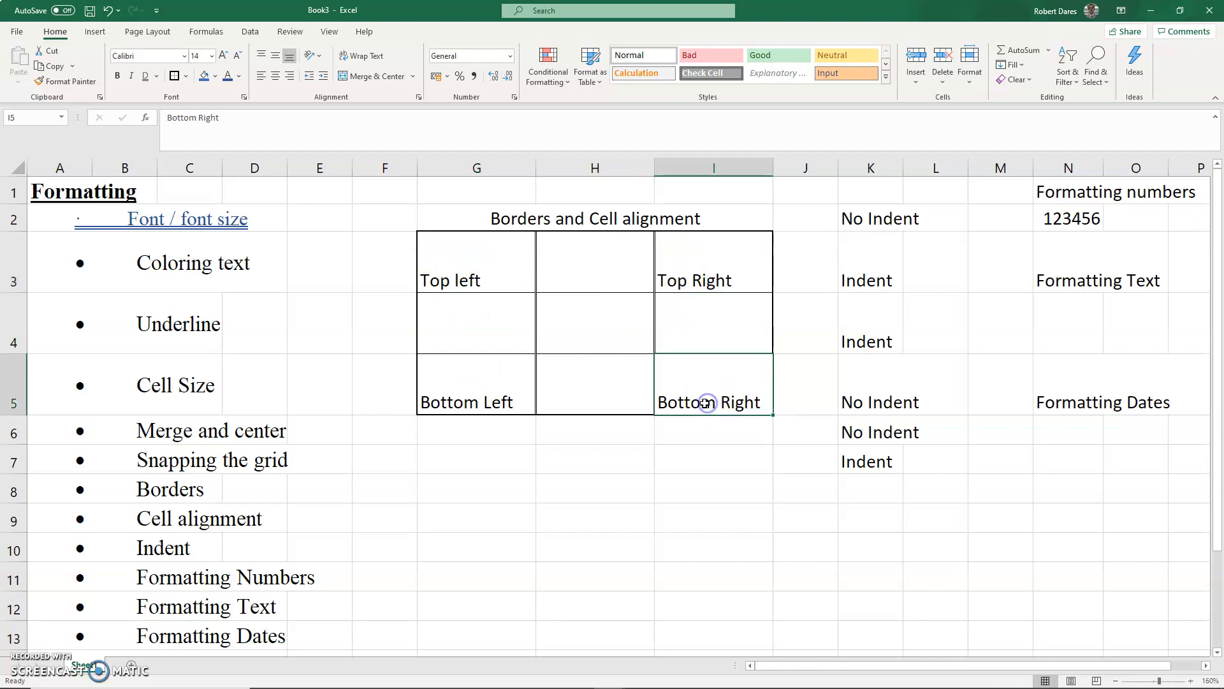
left_click(464, 281)
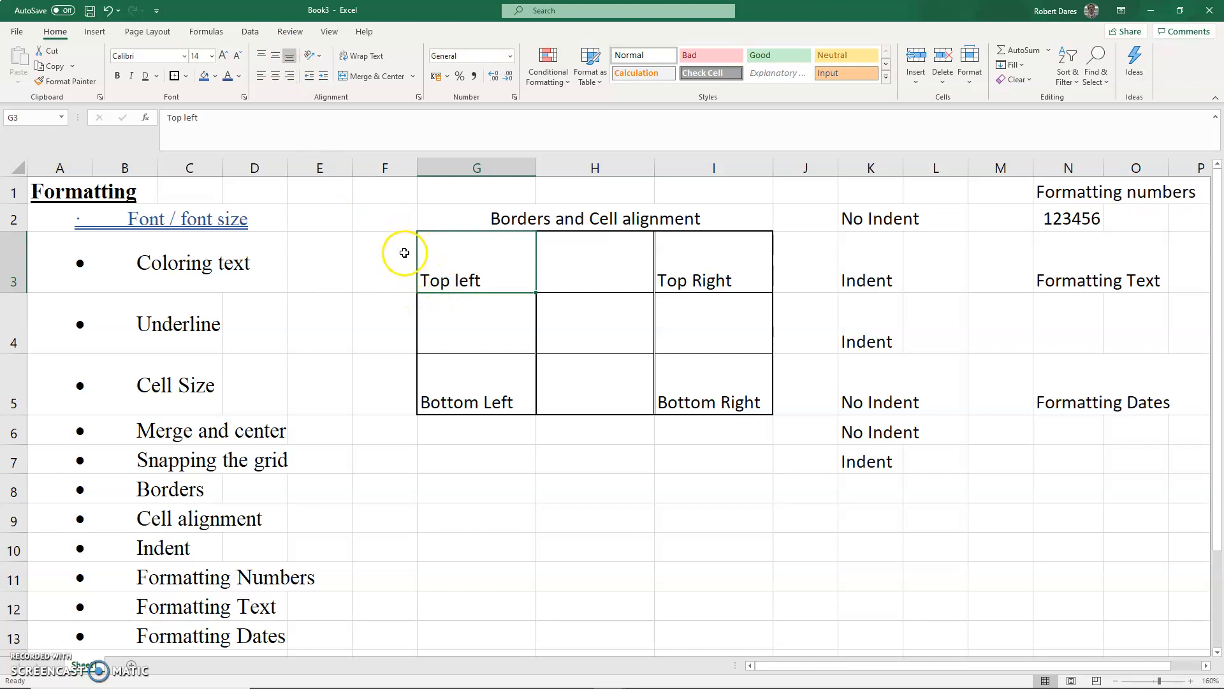
- Try the top, middle and bottom vertical alignments on the "Top left" cell G3, finishing with Top Align
left_click(263, 56)
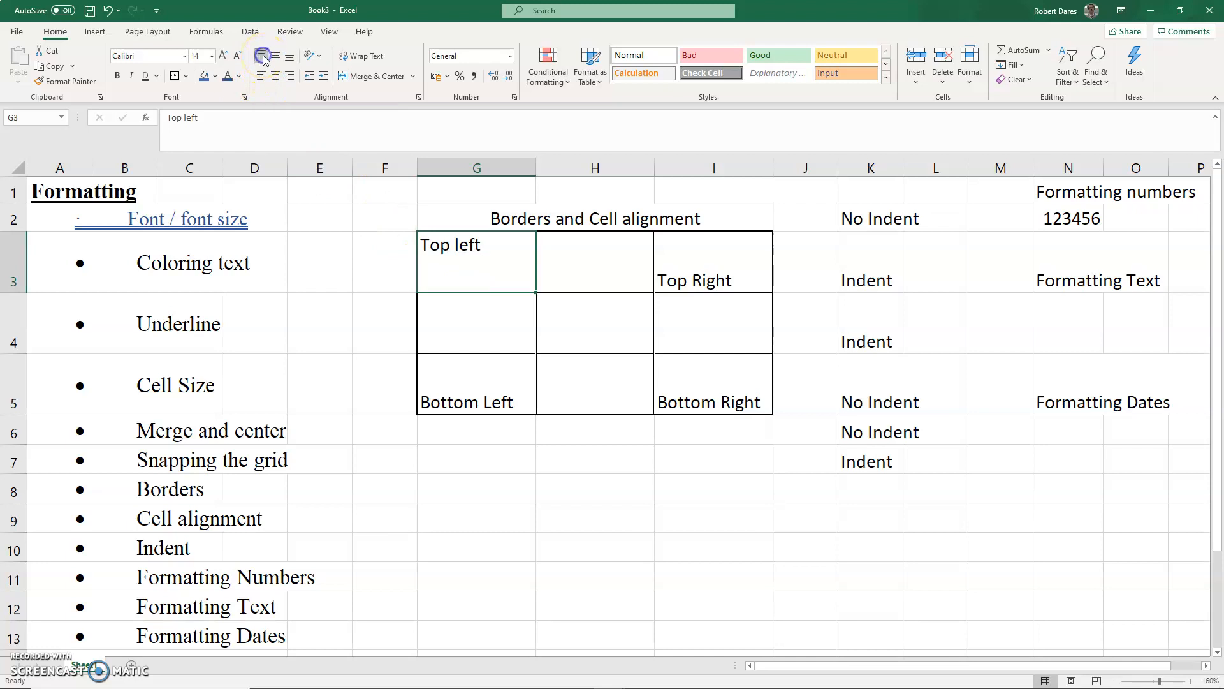
left_click(276, 58)
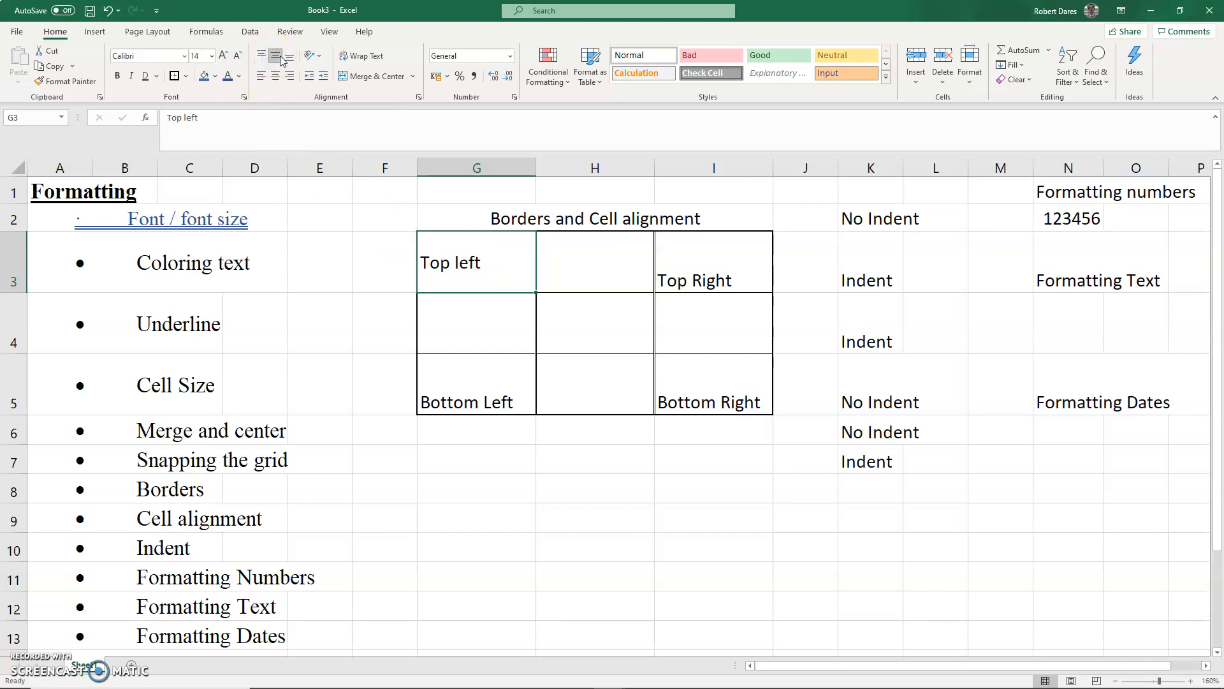
left_click(288, 58)
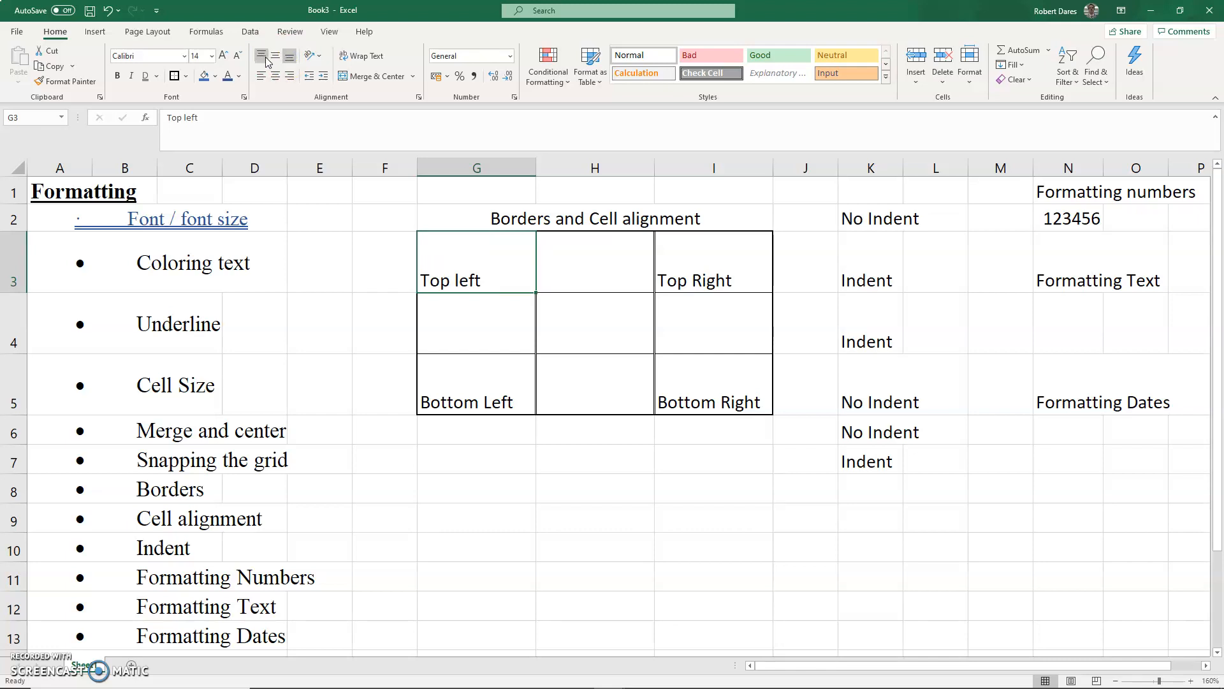
left_click(263, 57)
left_click(274, 58)
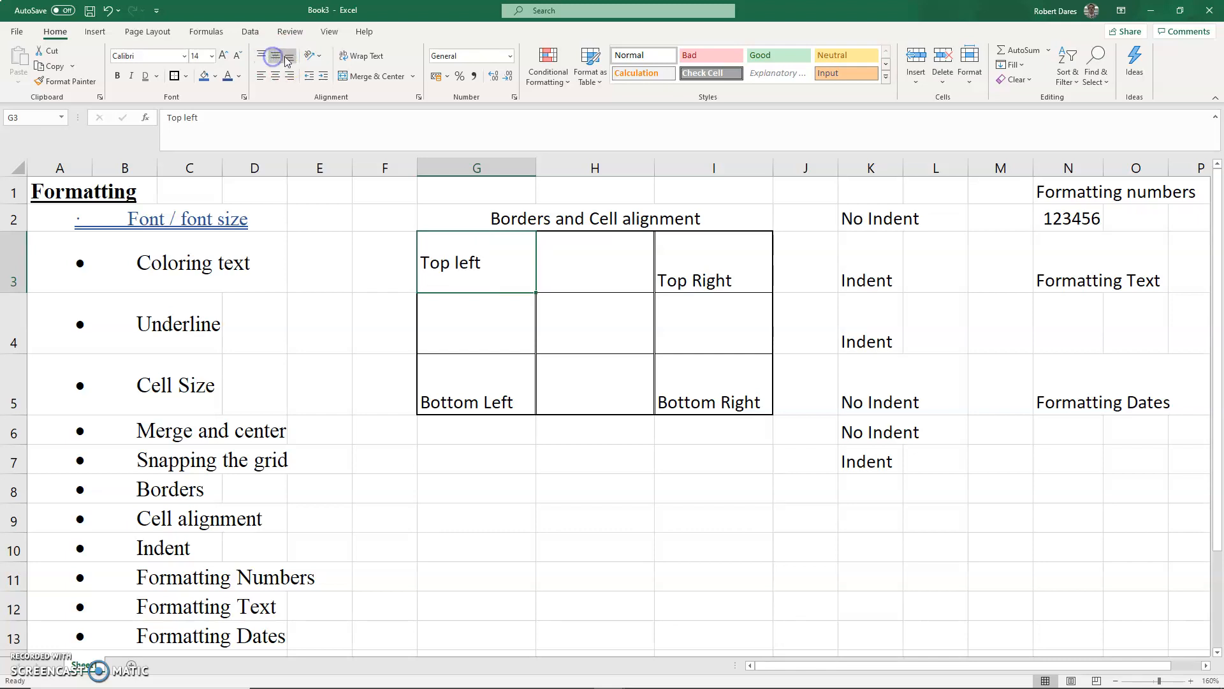
left_click(288, 58)
left_click(260, 58)
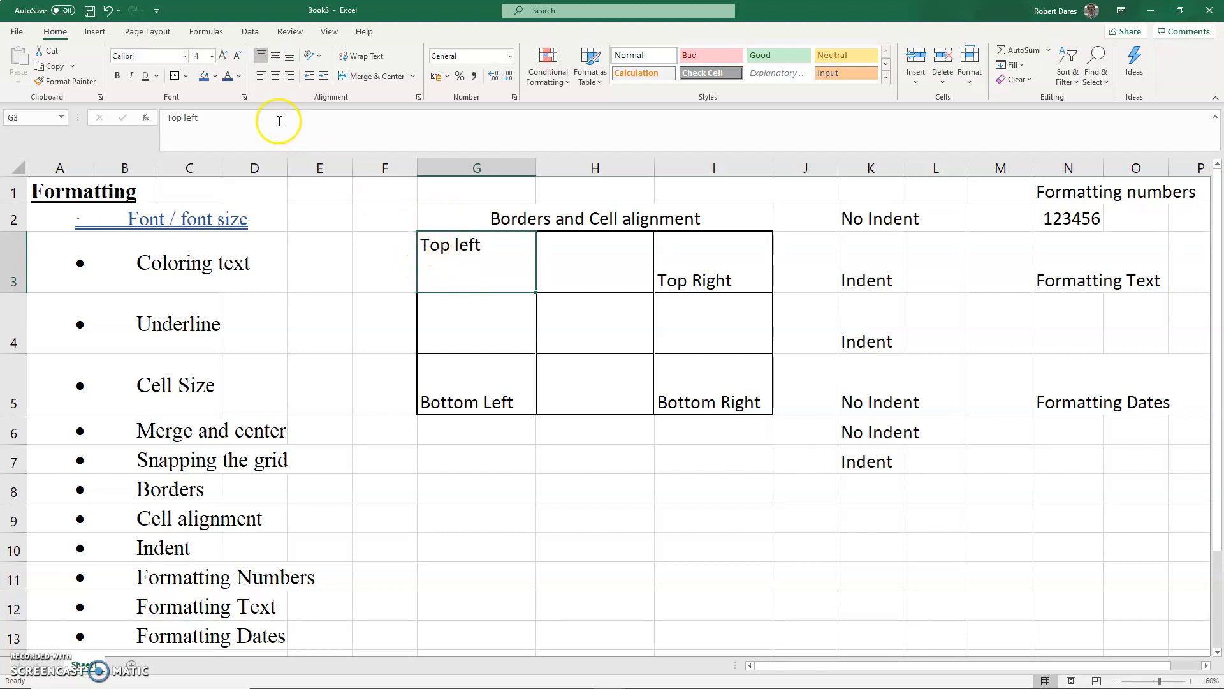
- Try left, centre and right horizontal alignment on cell G3, finishing with Align Left
left_click(264, 81)
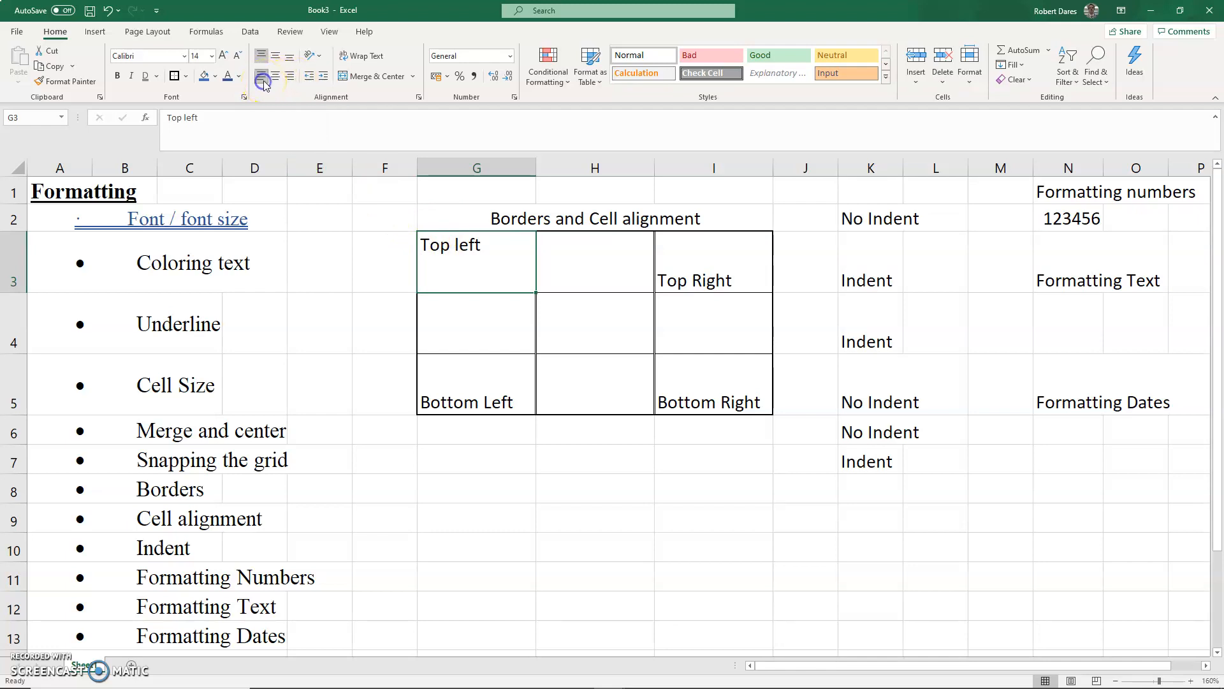
left_click(275, 77)
left_click(290, 77)
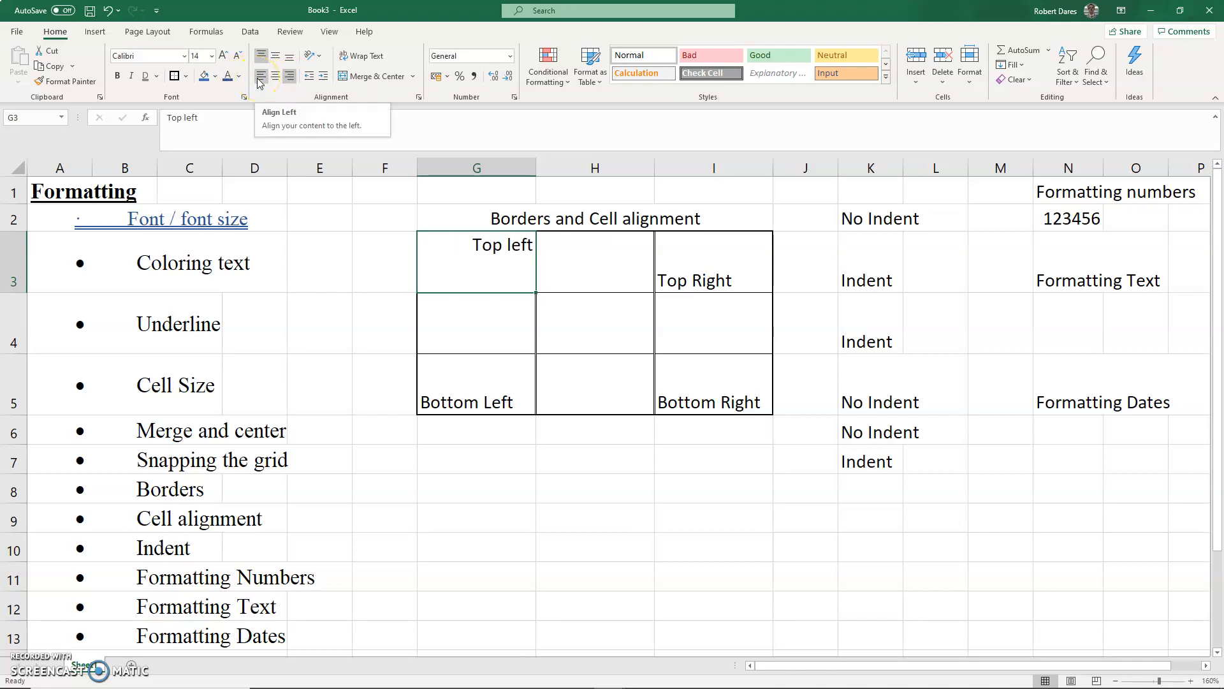
left_click(263, 78)
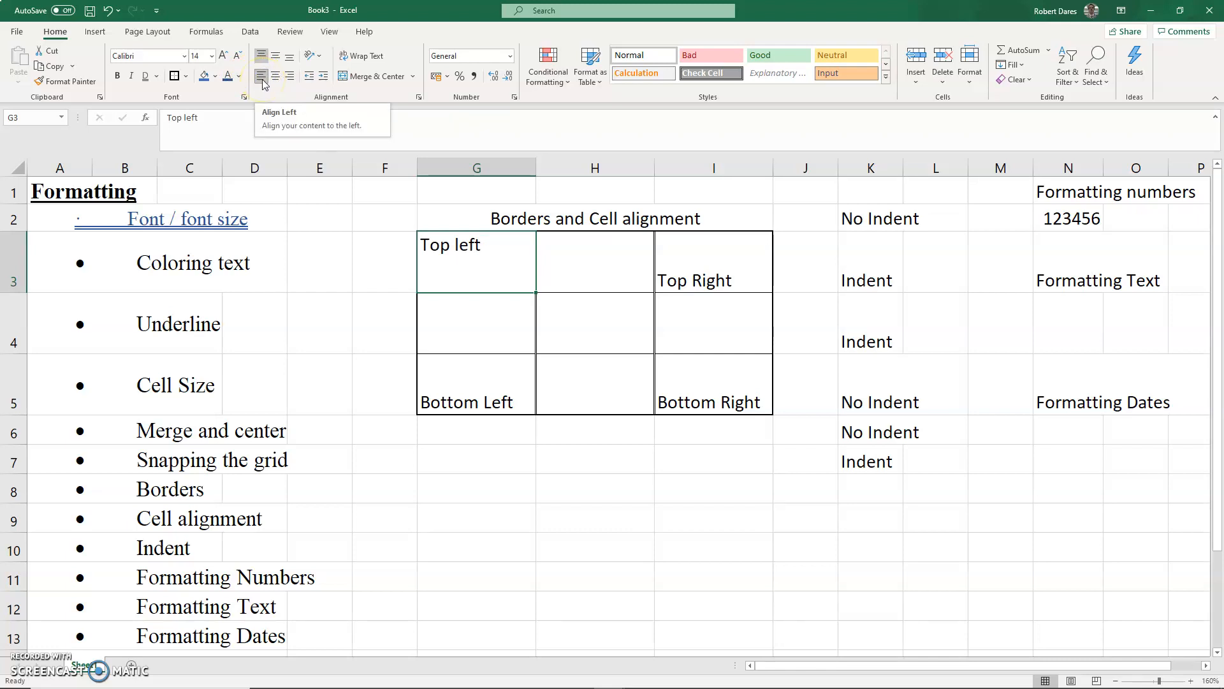
- Align the "Top Right" text in cell I3 to the top and right of its cell
left_click(726, 268)
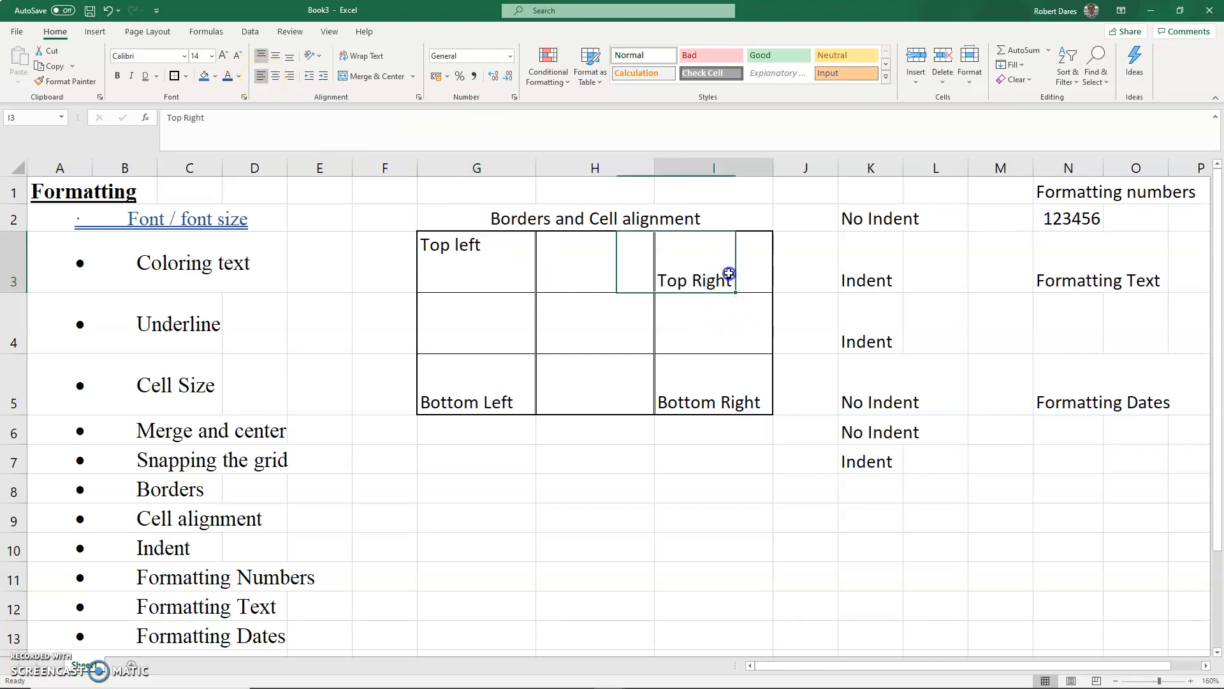
left_click(263, 57)
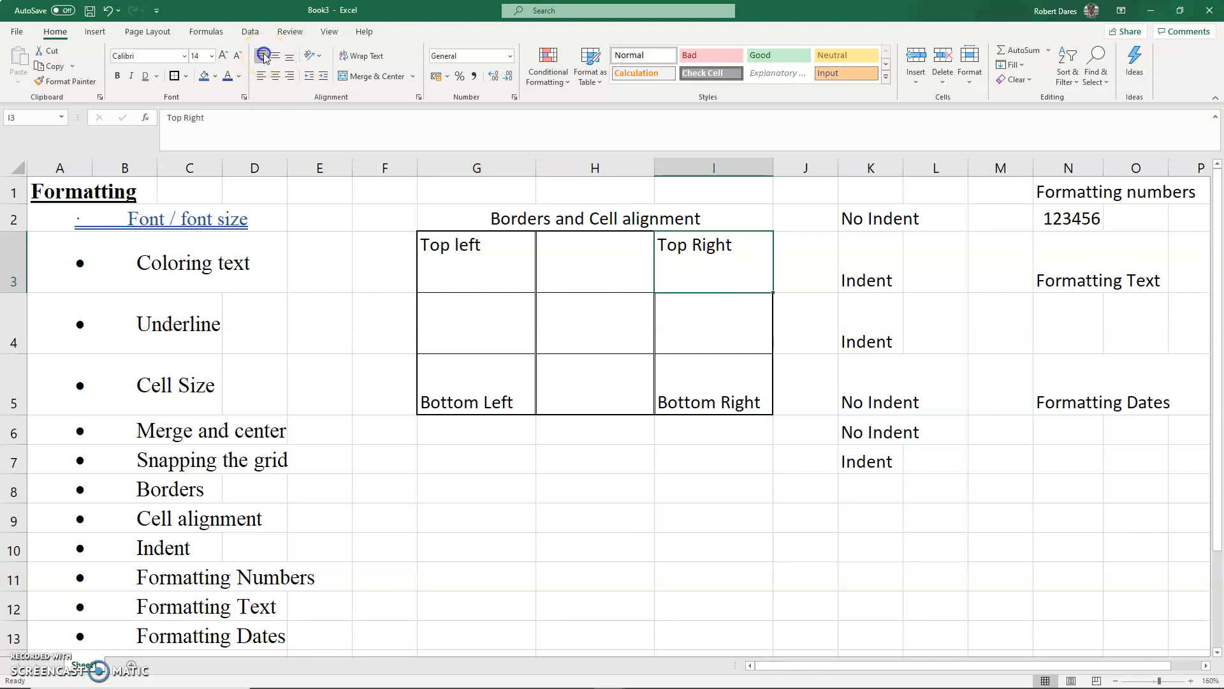
left_click(290, 76)
left_click(694, 258)
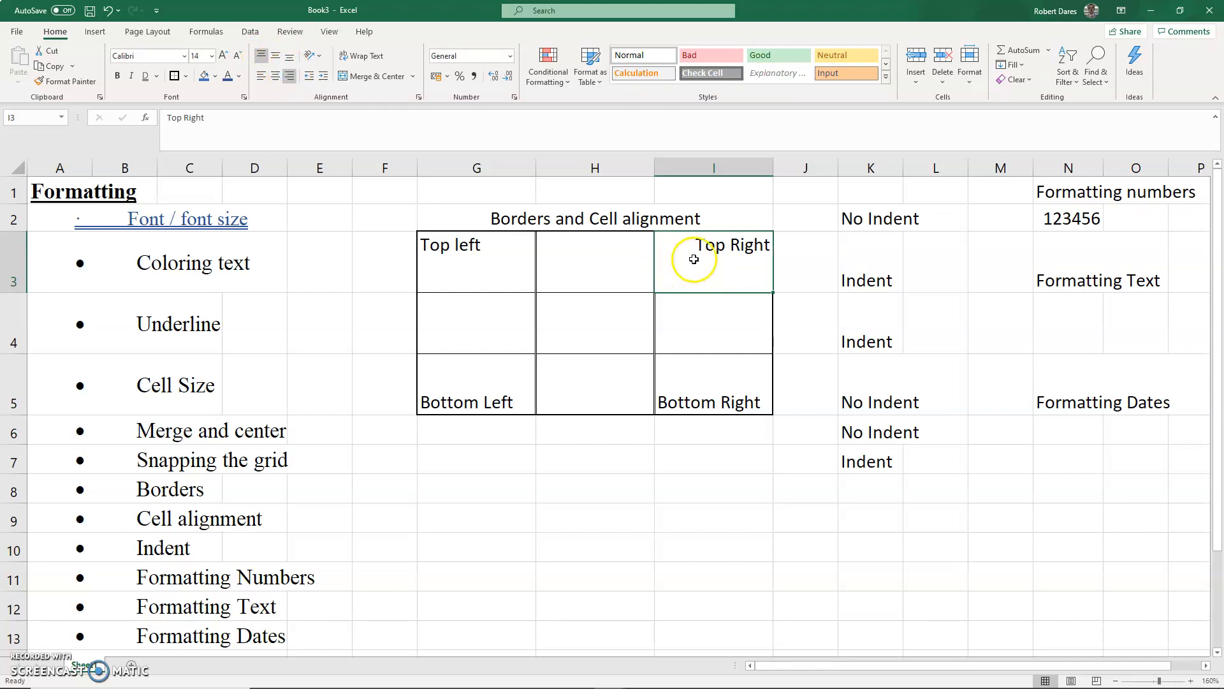
- Check the alignment of the "Bottom Left" cell G5 and right-align the "Bottom Right" text in I5
left_click(459, 386)
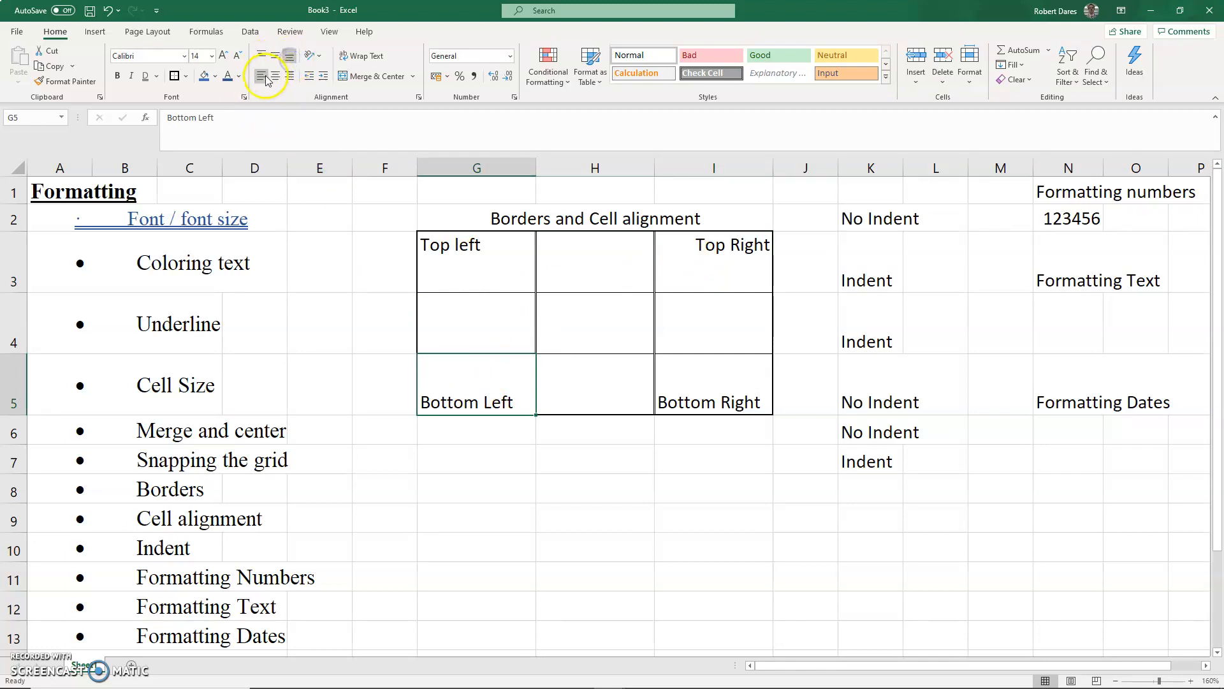
left_click(705, 366)
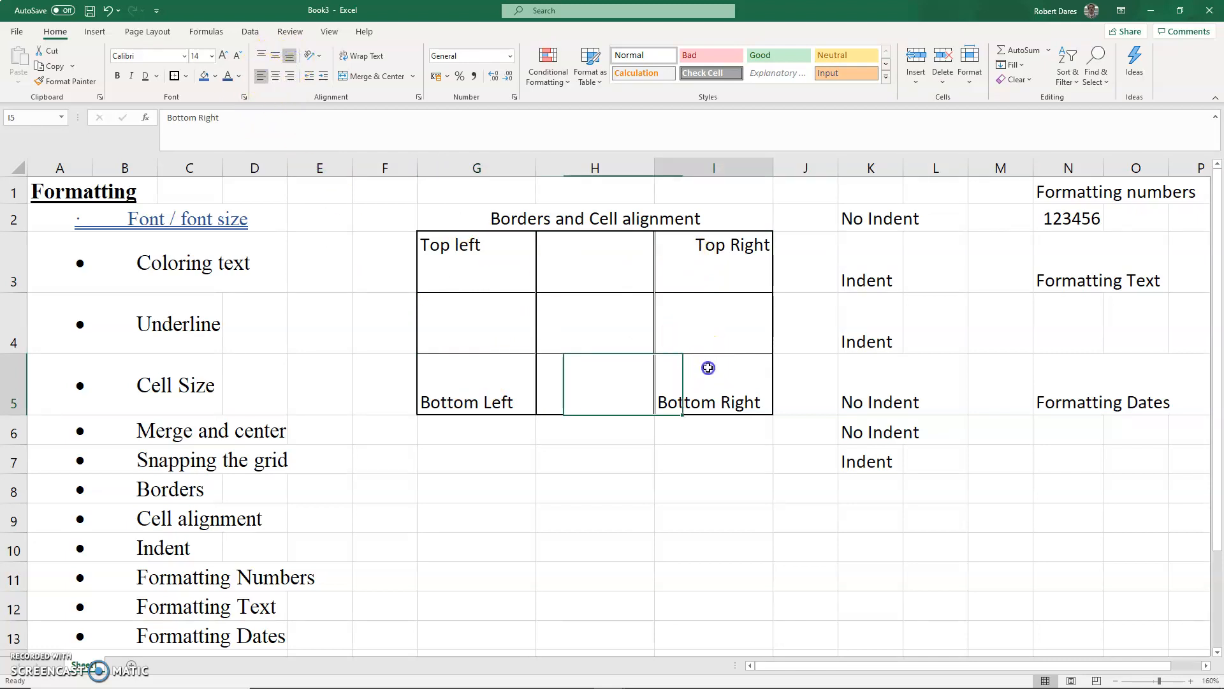
left_click(290, 76)
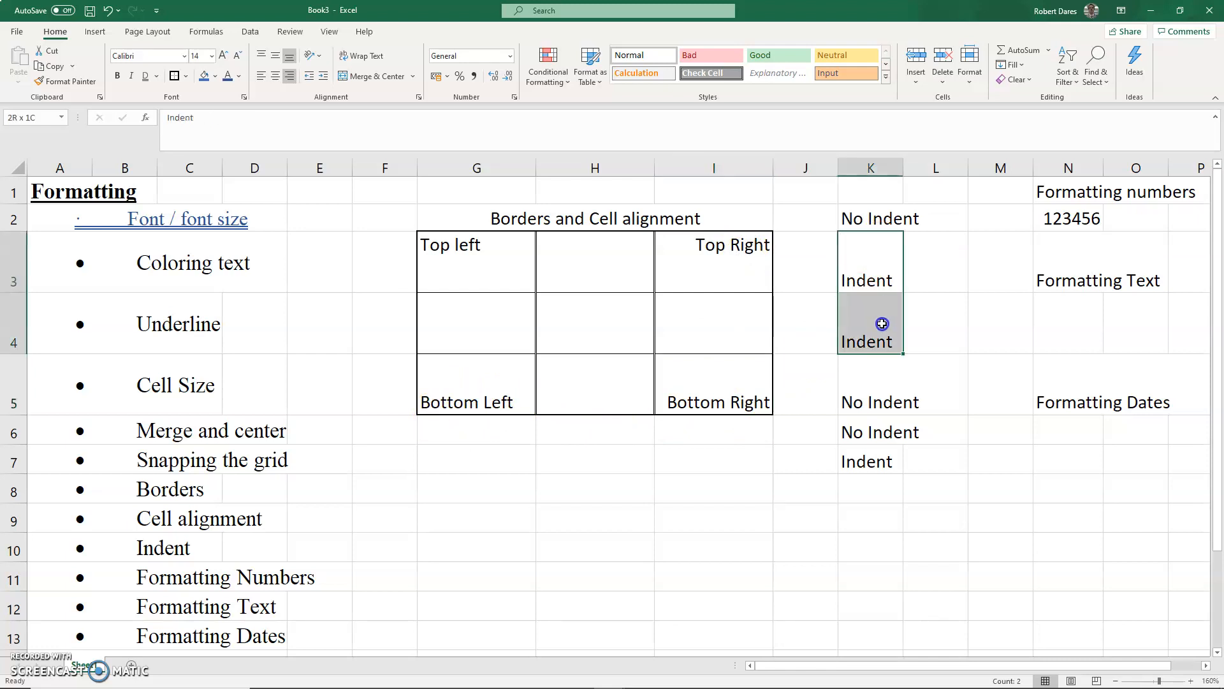
- Make the three "Indent" cells K3, K4 and K7 bold and italic
left_click_drag(882, 324, 881, 323)
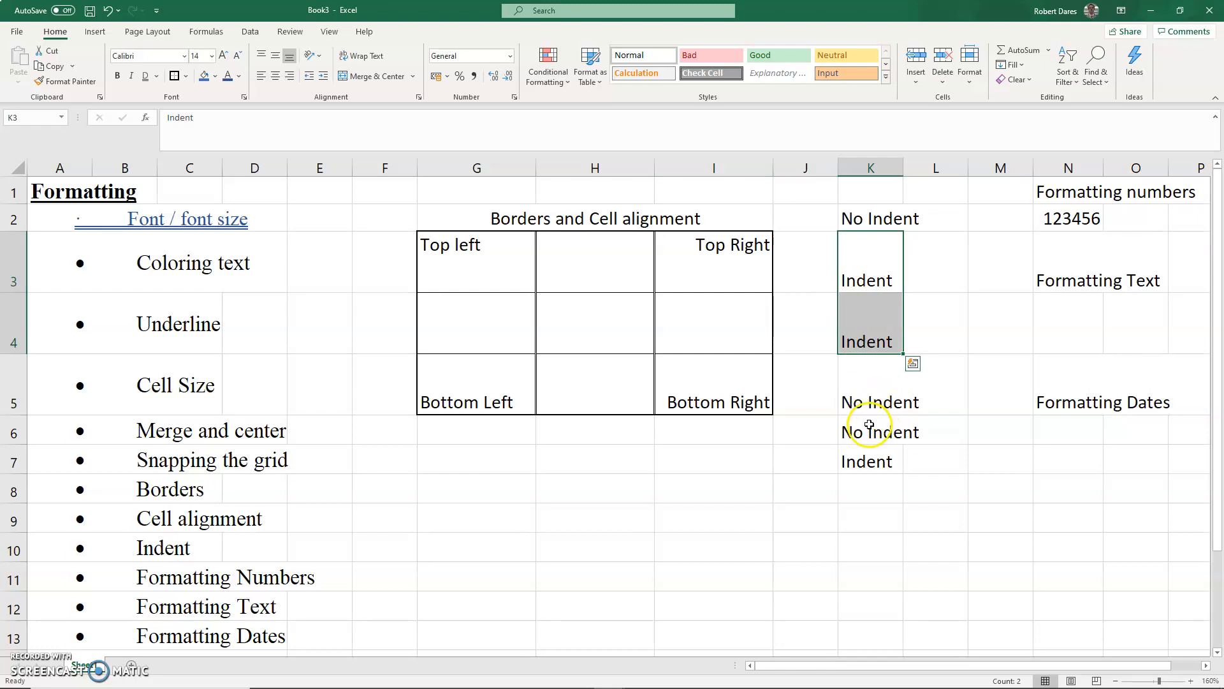
left_click(863, 463, "ctrl")
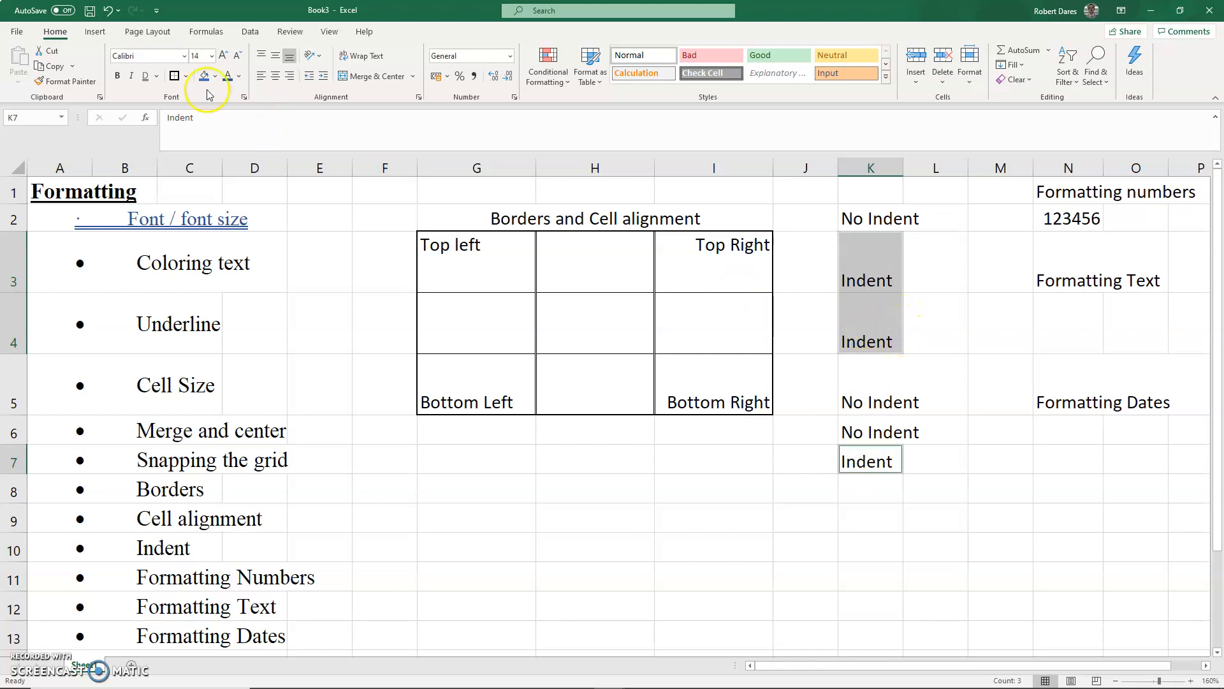
left_click(121, 75)
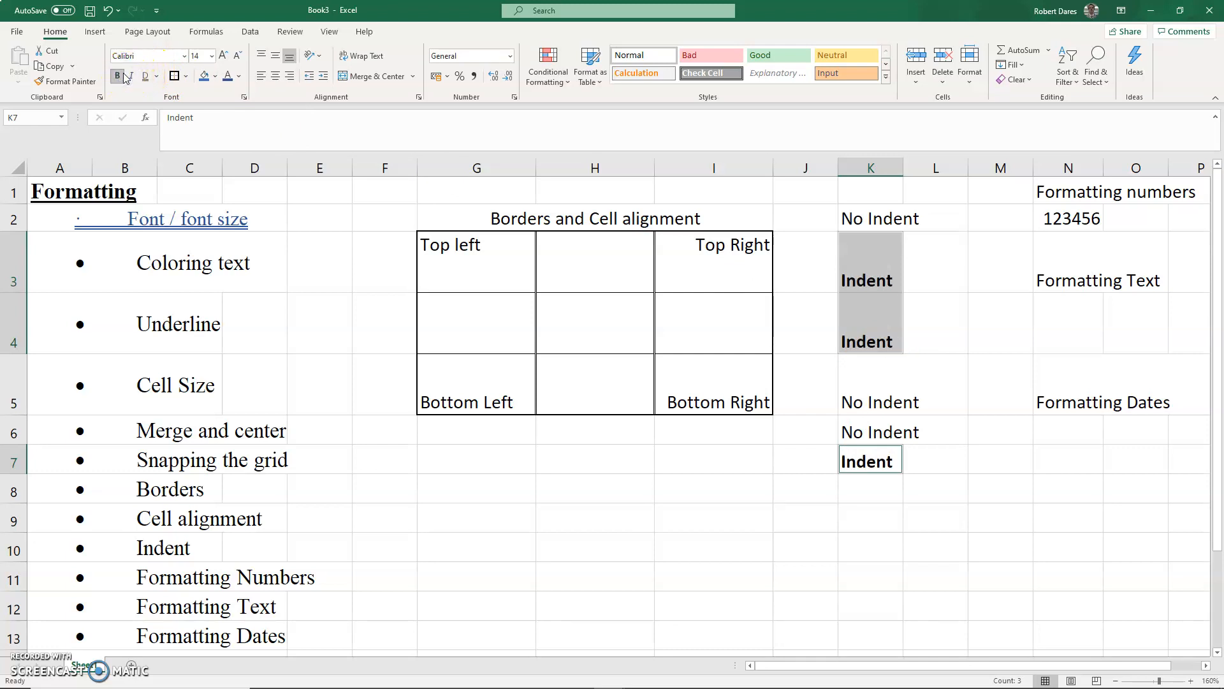
left_click(132, 76)
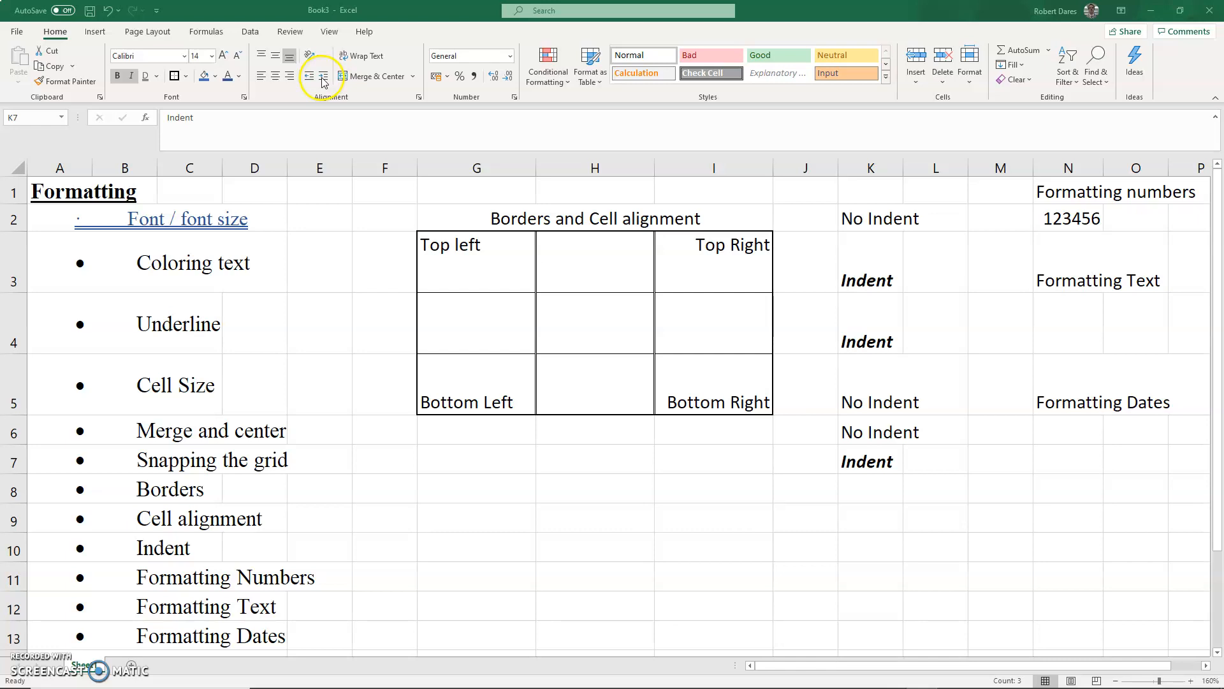
- Try increasing and decreasing the indent of K3, K4 and K7, finishing with a two-level indent
left_click(324, 80)
left_click(324, 79)
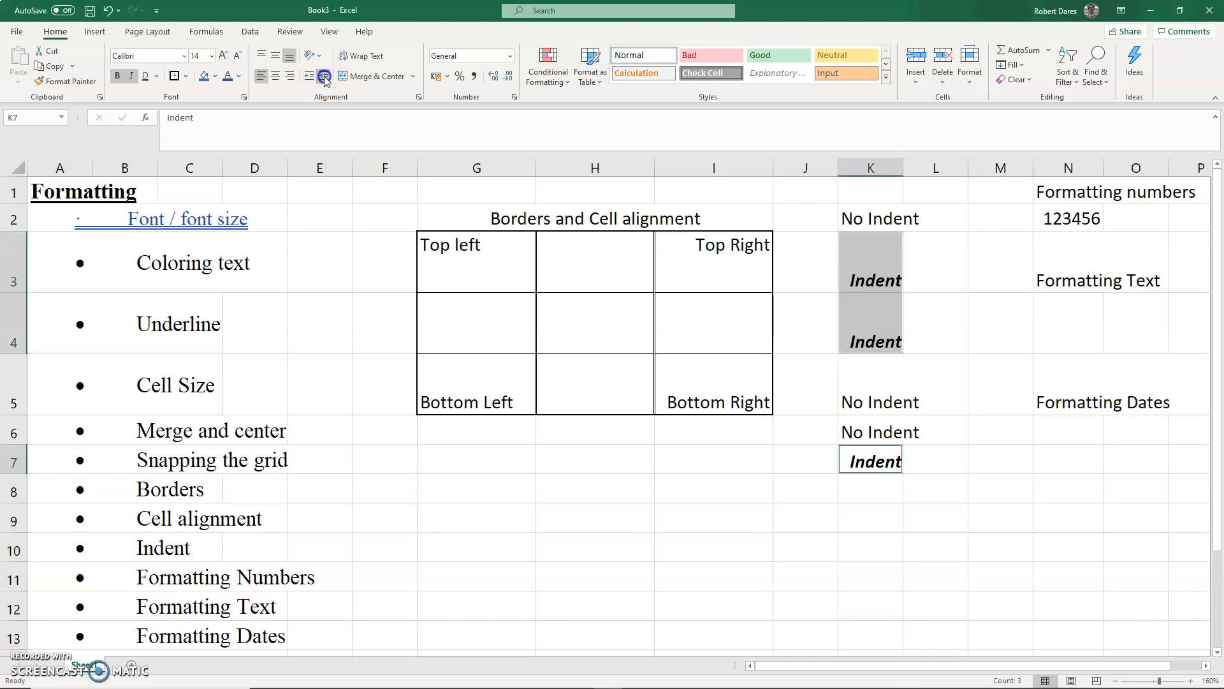
left_click(307, 77)
left_click(324, 78)
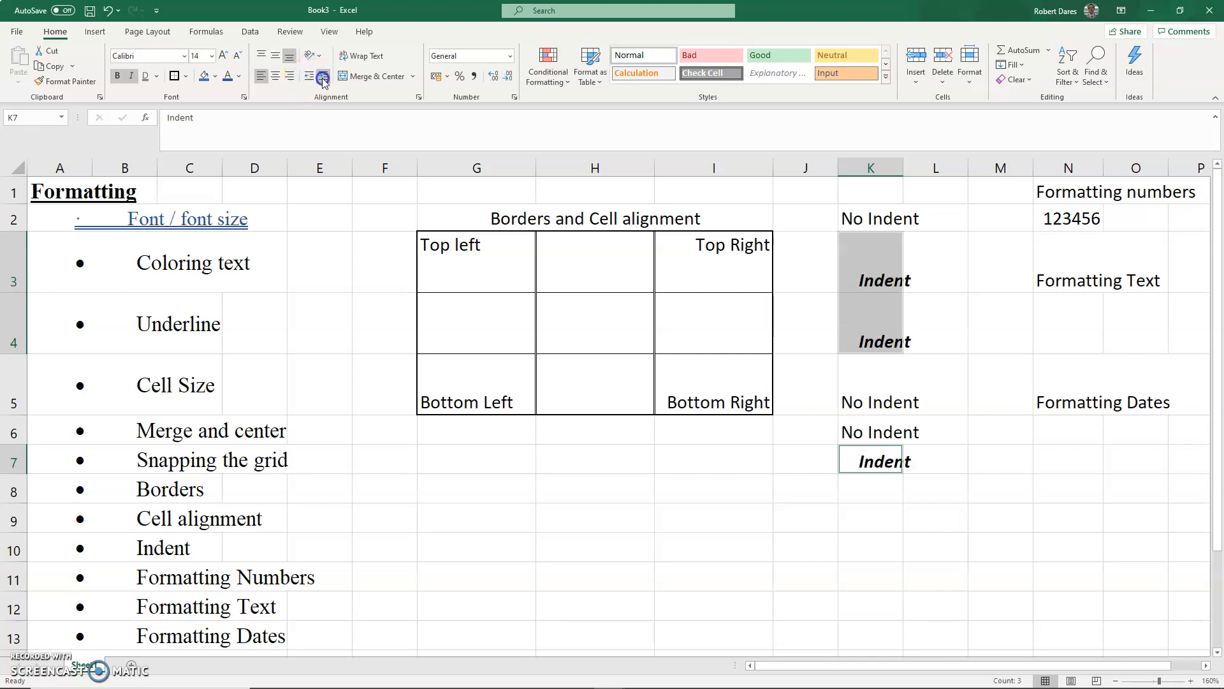
- Inspect the text of cell K3 in edit mode and leave its contents unchanged
left_click(869, 279)
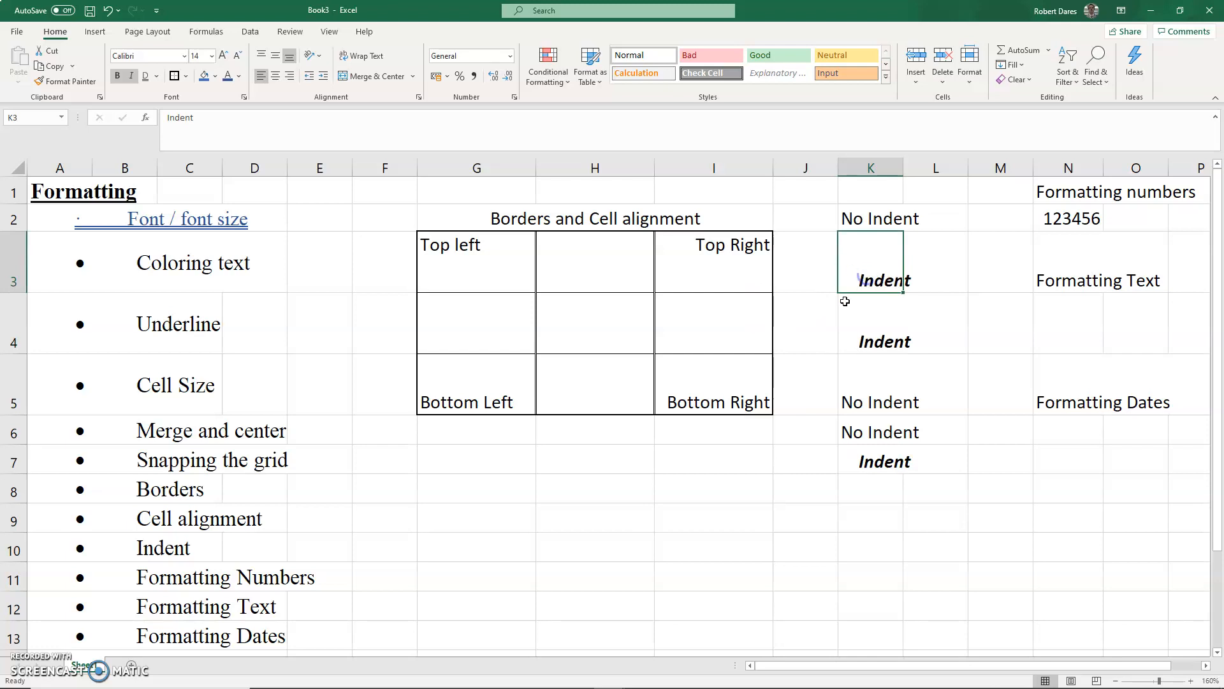
left_click(163, 116)
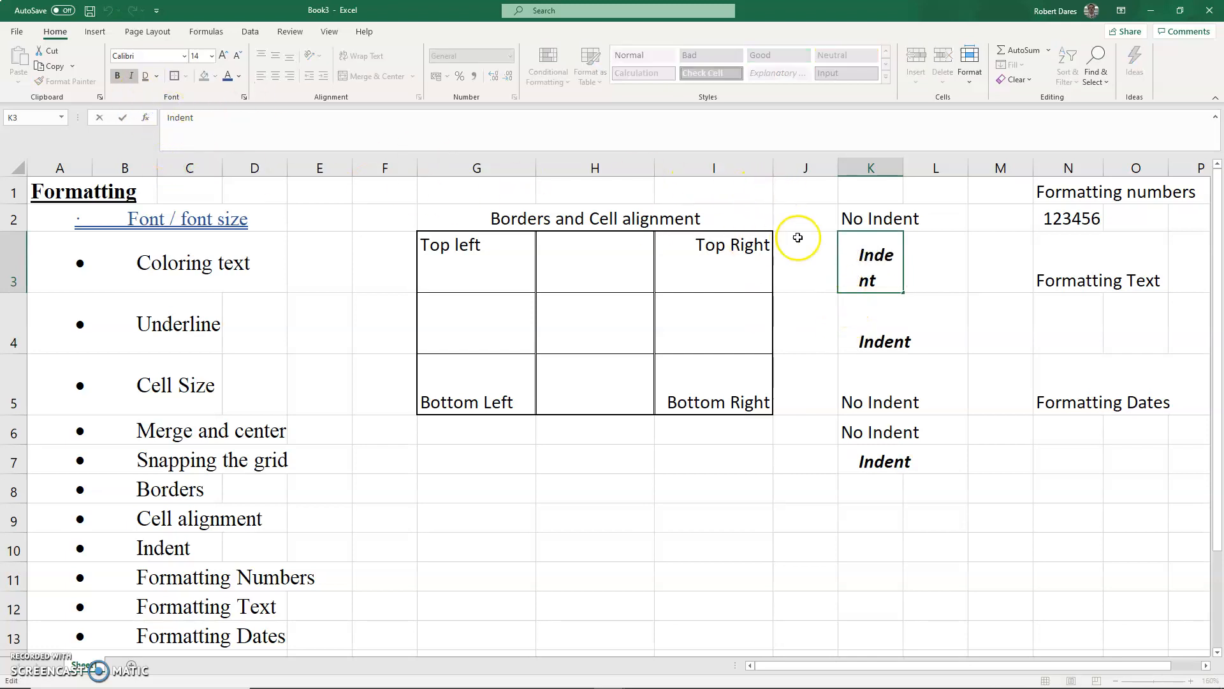
key("Return")
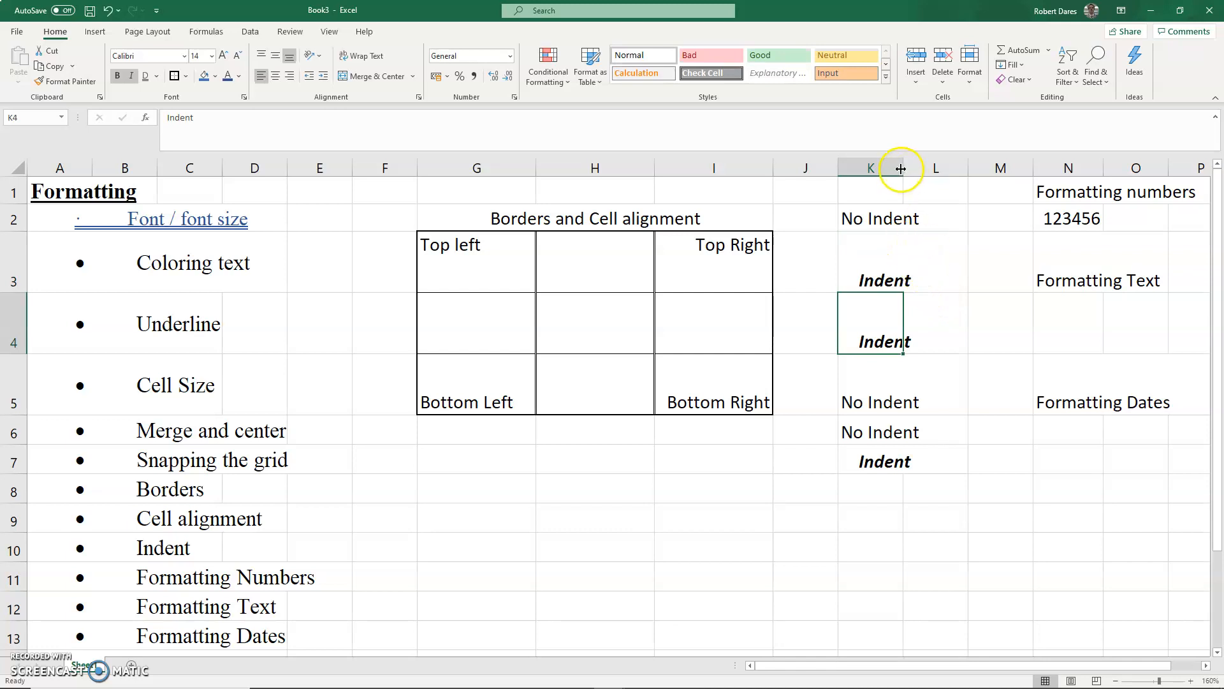
- Widen column K to fit its indented text and delete the empty column L
left_click_drag(902, 168, 926, 167)
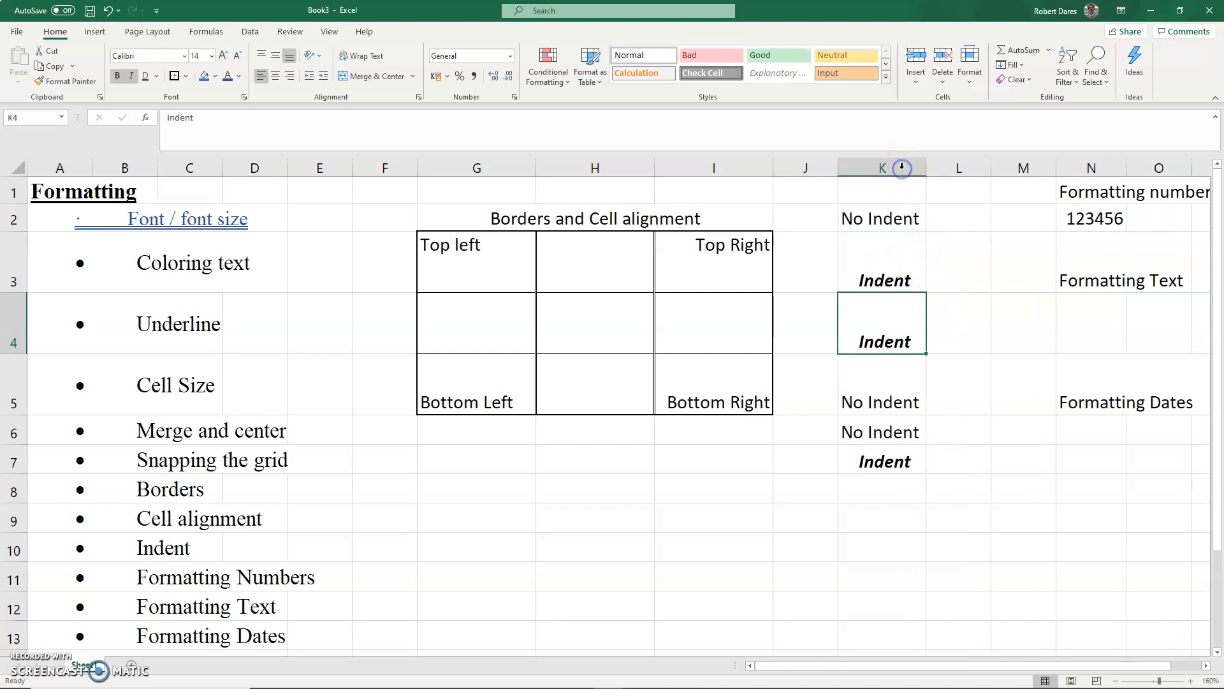
left_click(962, 169)
right_click(961, 169)
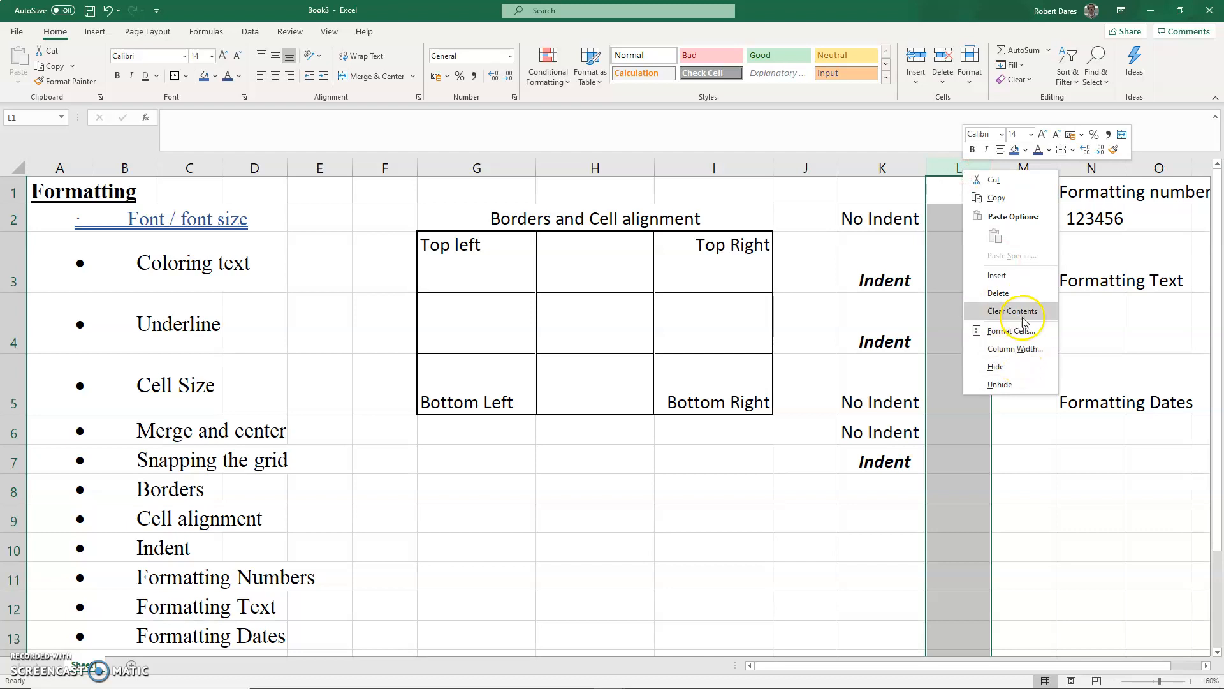
left_click(998, 293)
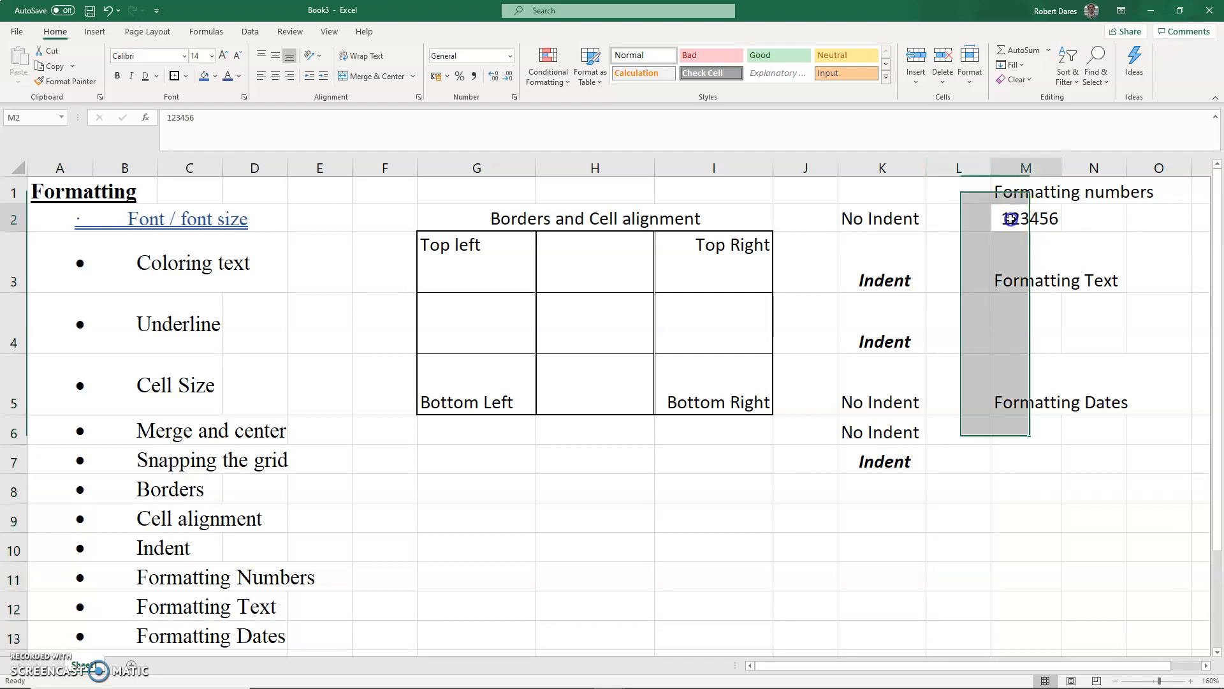
- Format the value 123456 in cell M2 with the Number format
left_click(1015, 218)
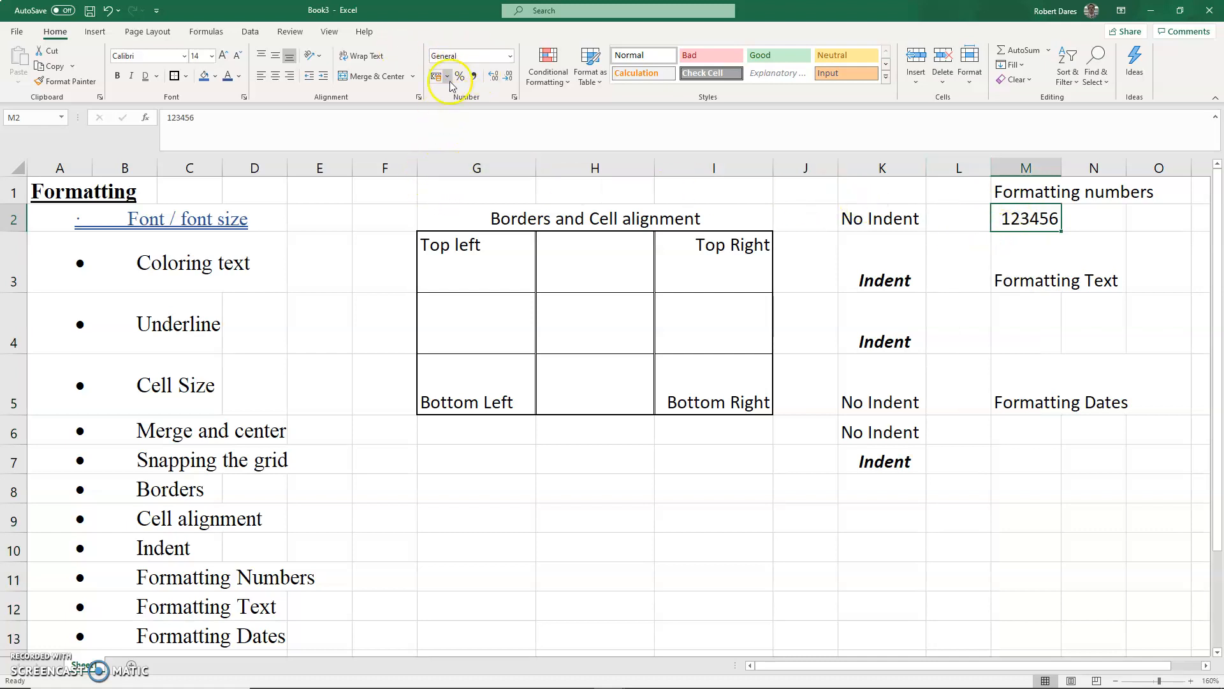
left_click(510, 57)
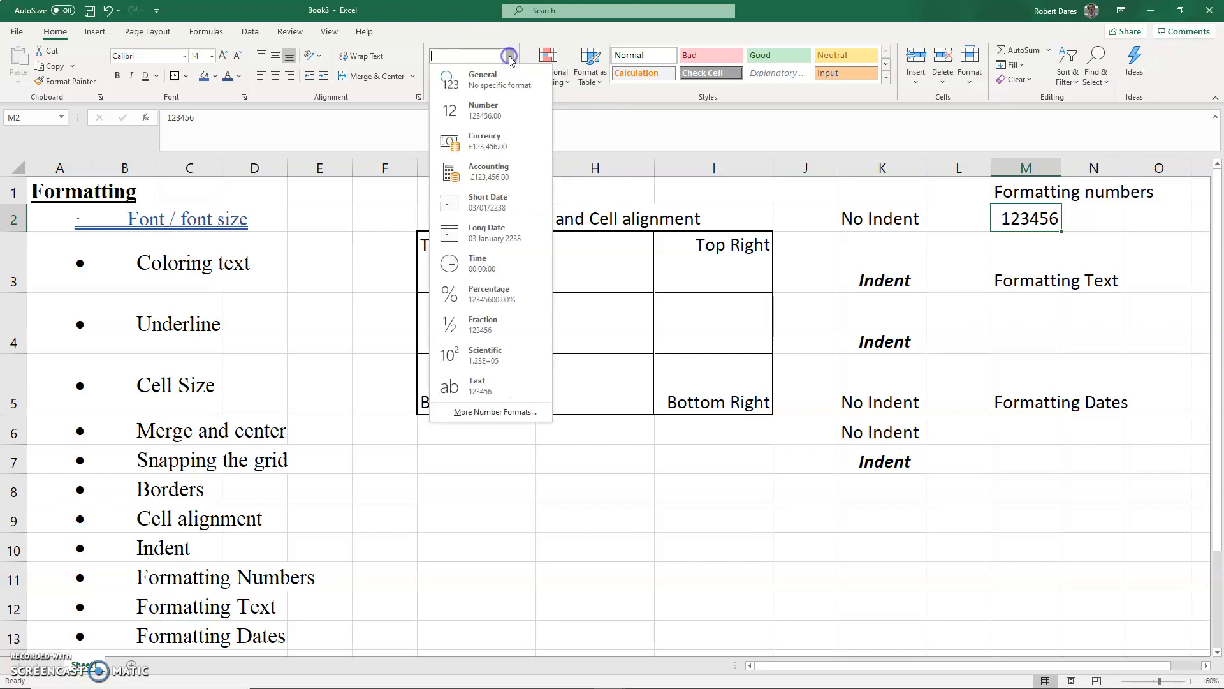
left_click(507, 116)
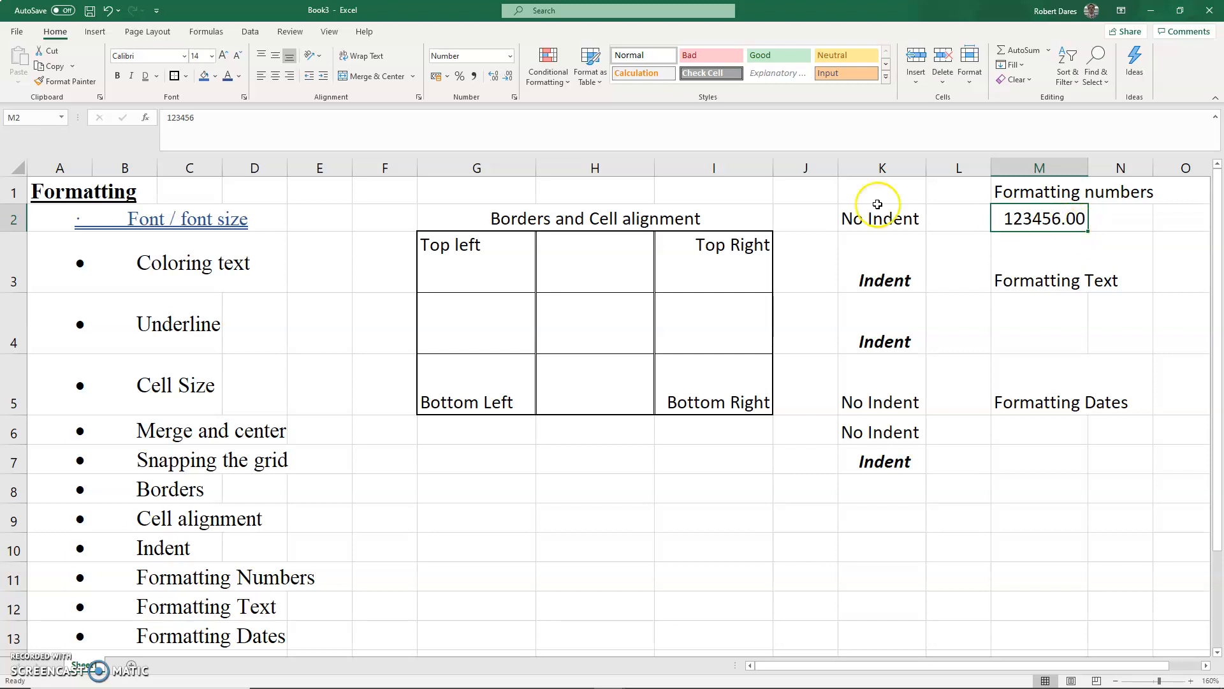
- Increase the value in M2 to four decimal places and reduce it to no decimals
left_click(504, 81)
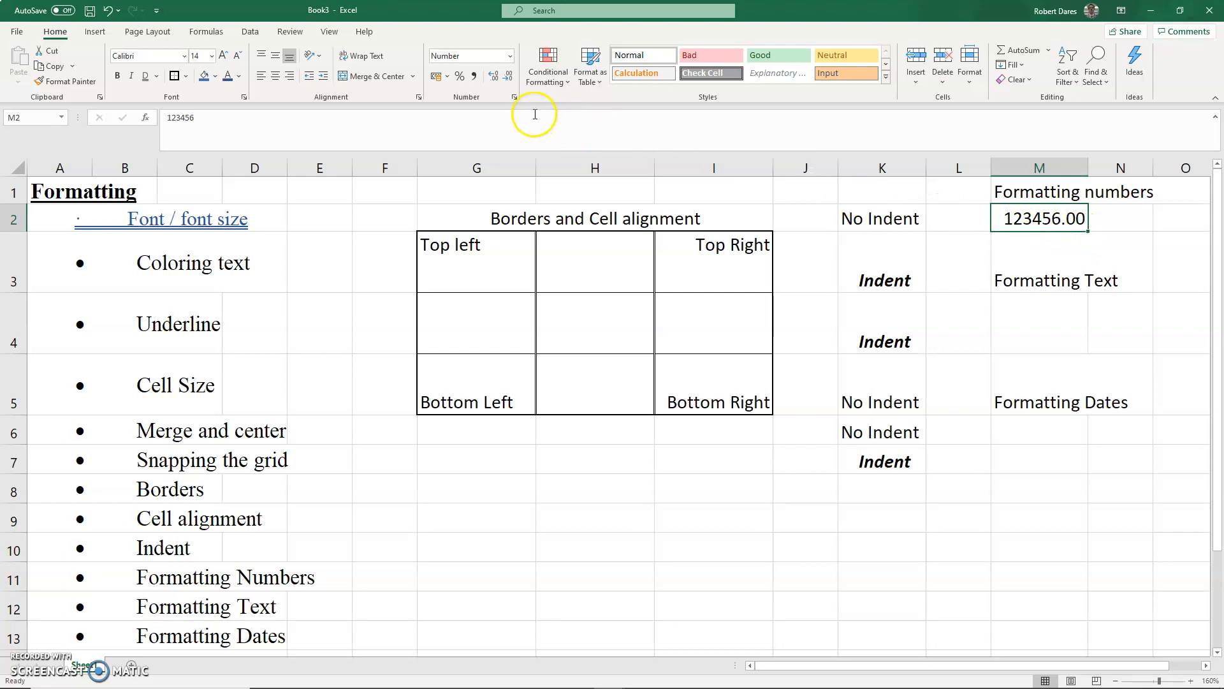
left_click(499, 81)
left_click(498, 81)
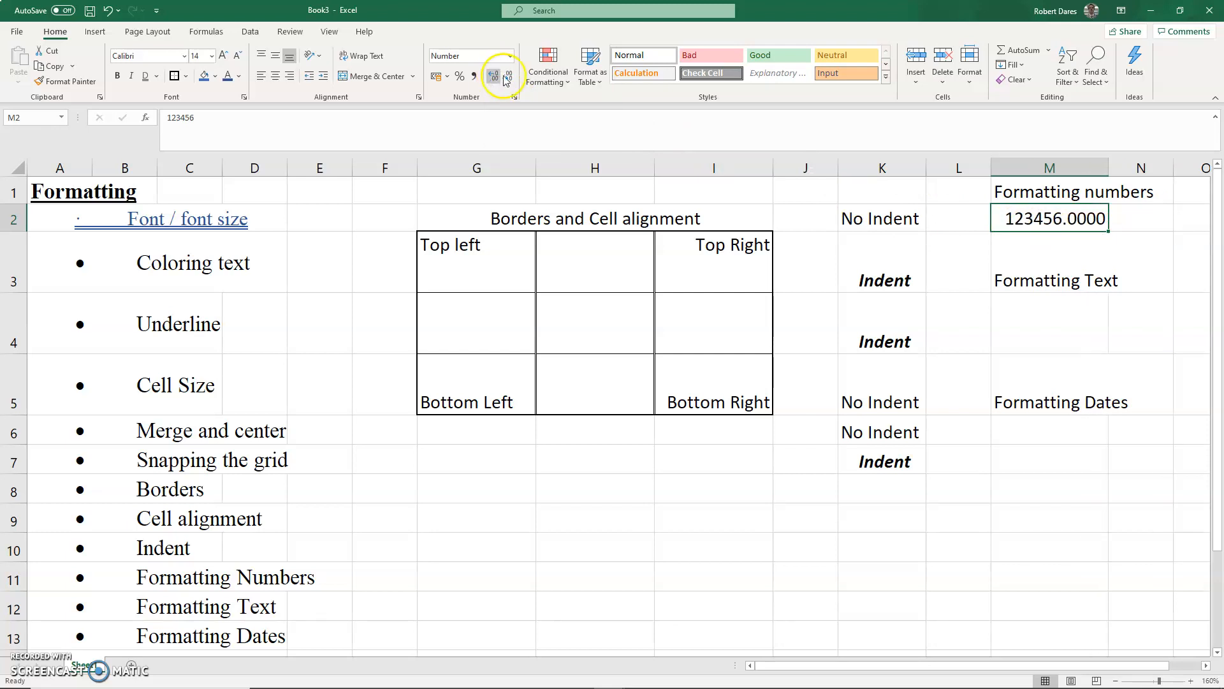
left_click(507, 77)
left_click(507, 77)
left_click(507, 77)
left_click(507, 77)
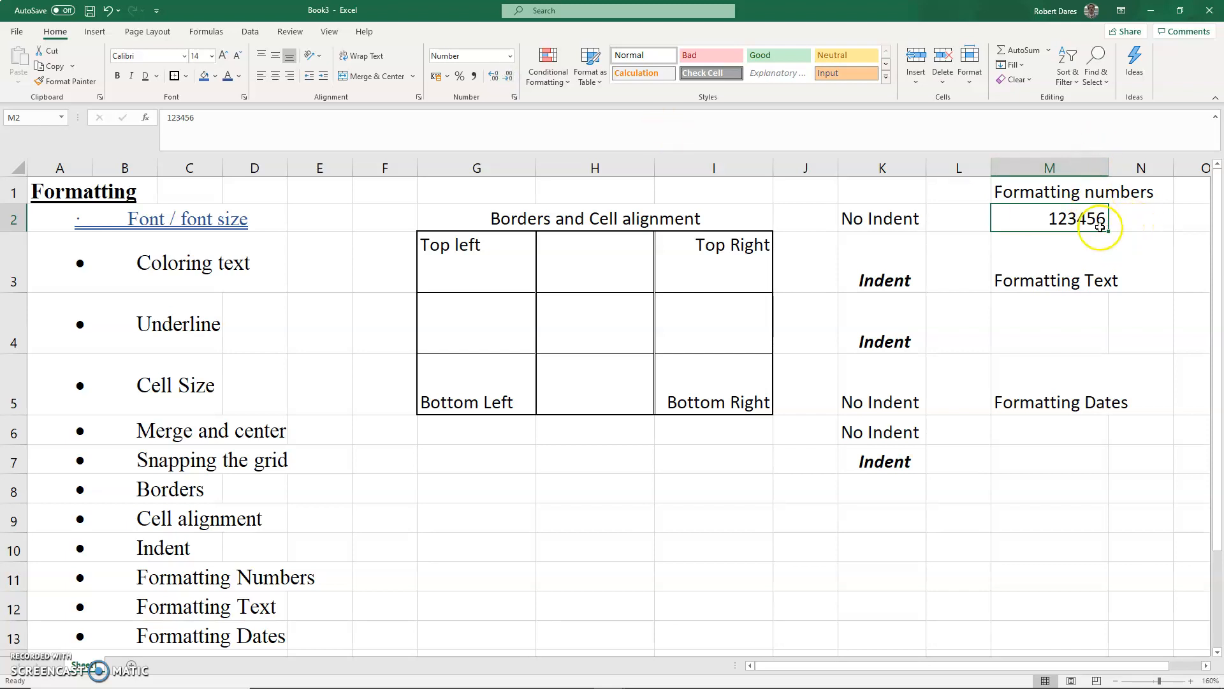
- Apply the $ English (United States) accounting format to cell M2
left_click(447, 77)
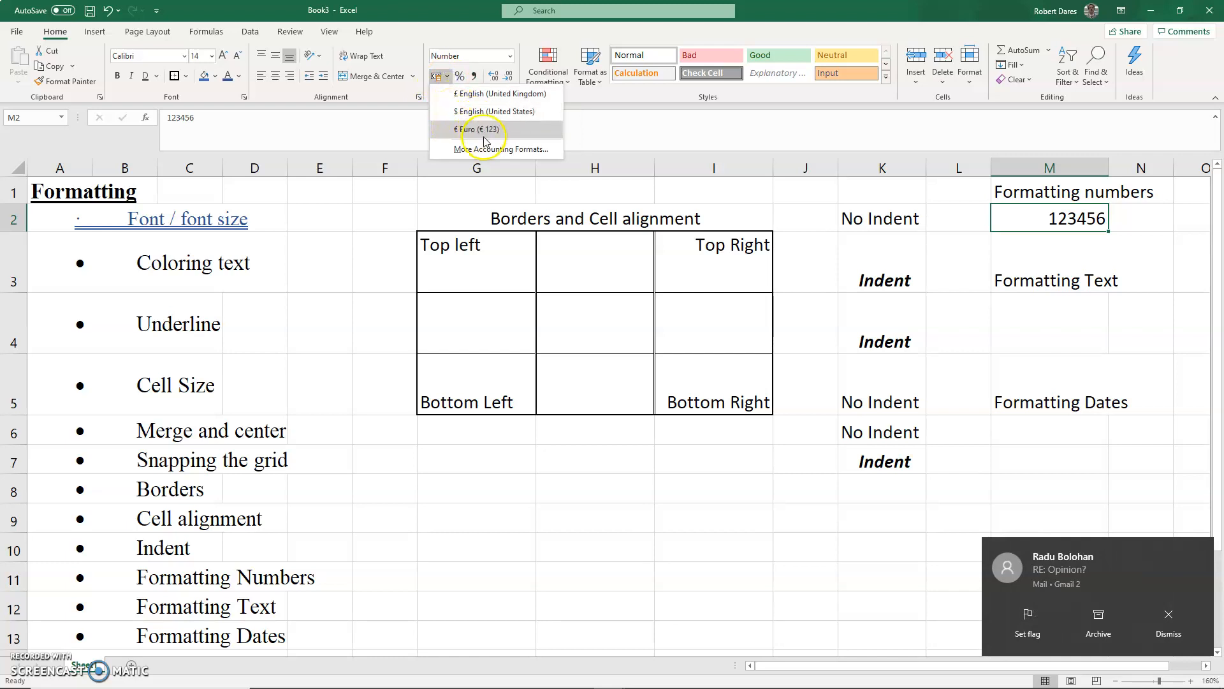
left_click(489, 112)
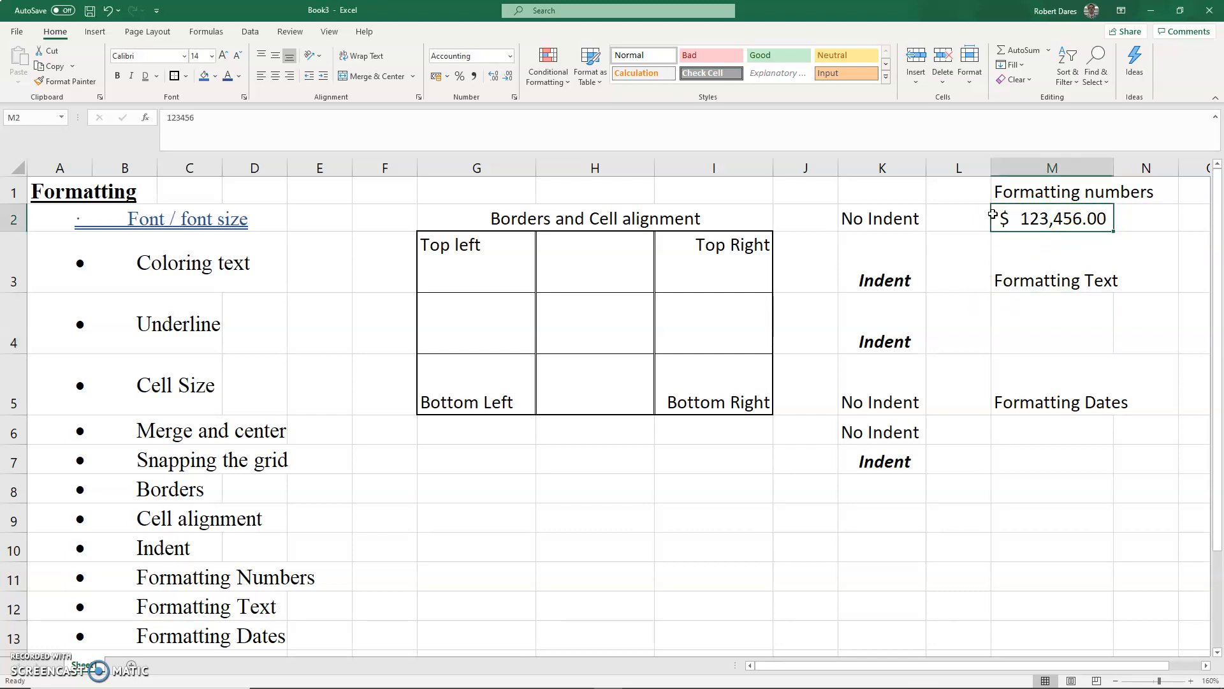
- Switch cell M2 to the Number format and apply the comma style to it
left_click(510, 55)
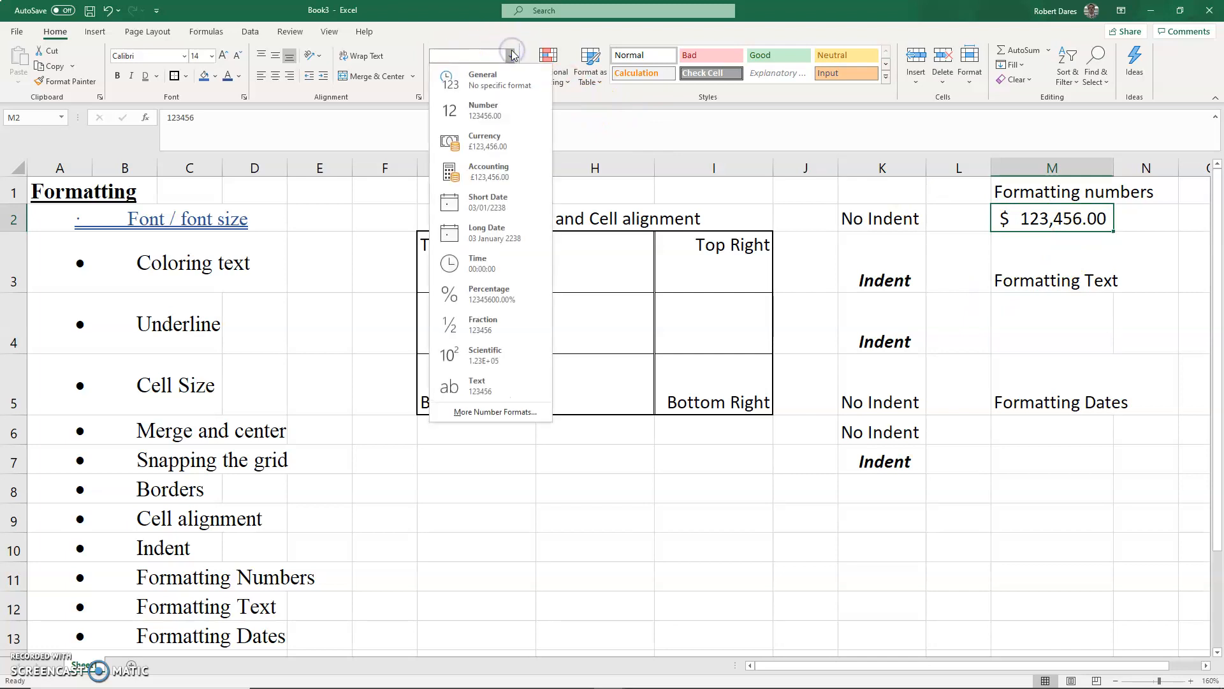
left_click(487, 115)
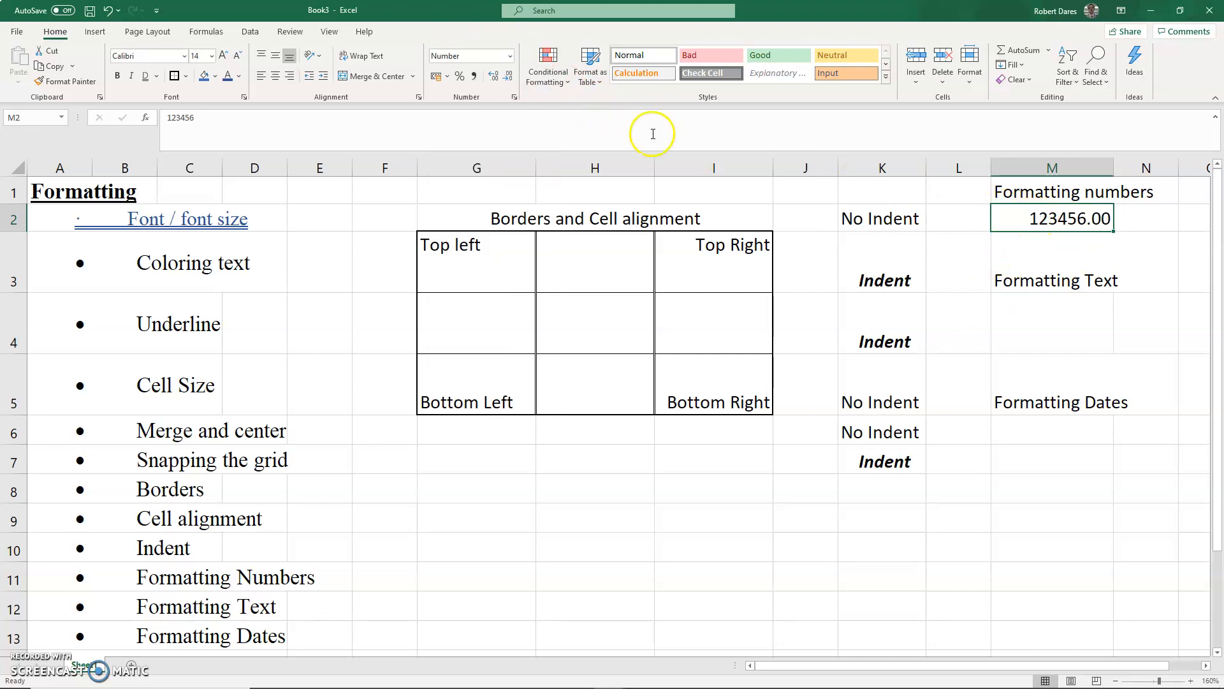
left_click(475, 76)
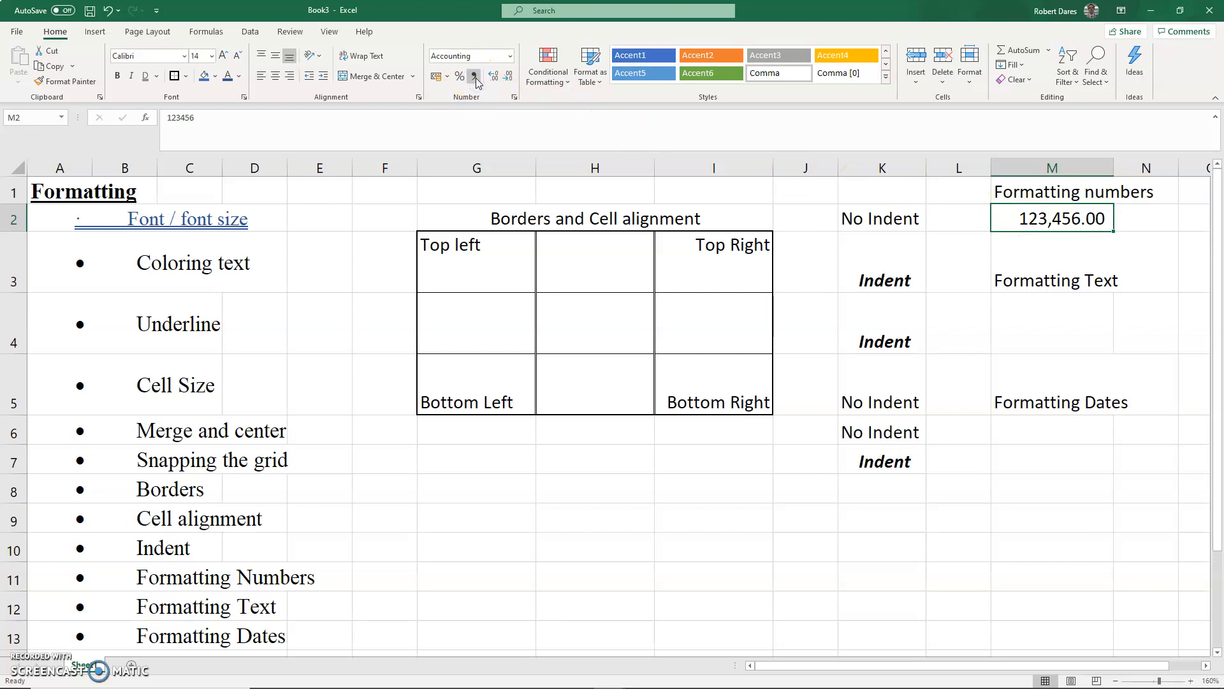
left_click(513, 97)
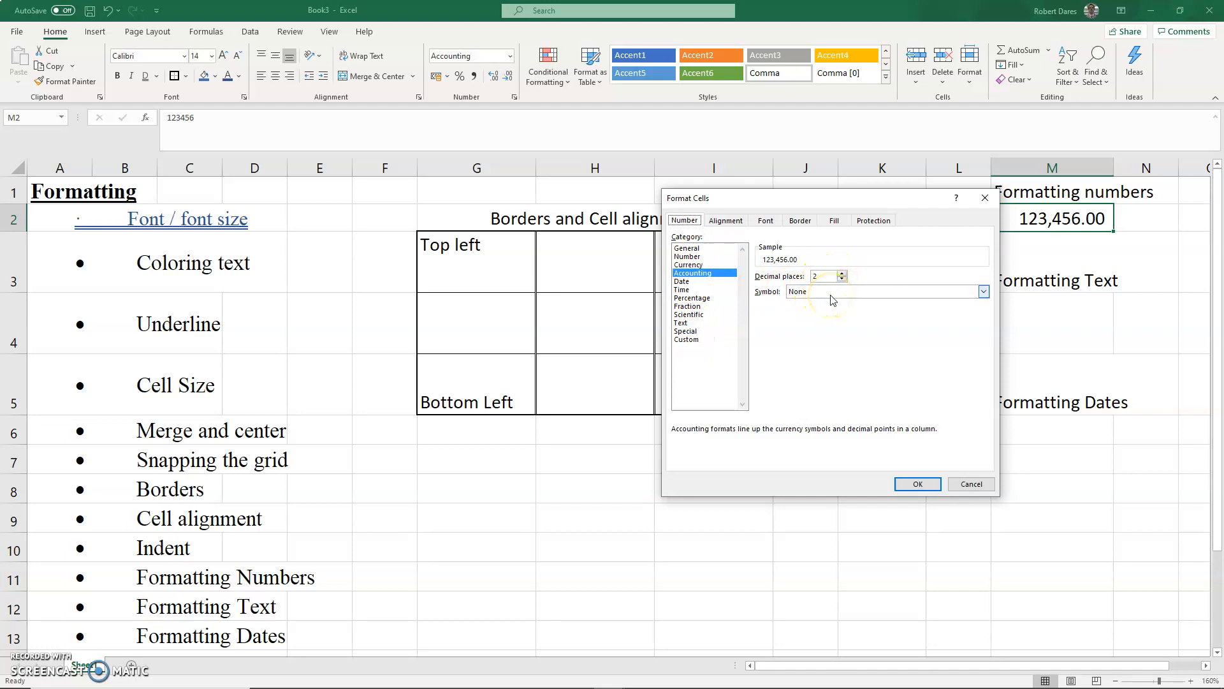
left_click(971, 483)
- Enter 2/10 in cell M4 under Formatting Text
left_click(1027, 308)
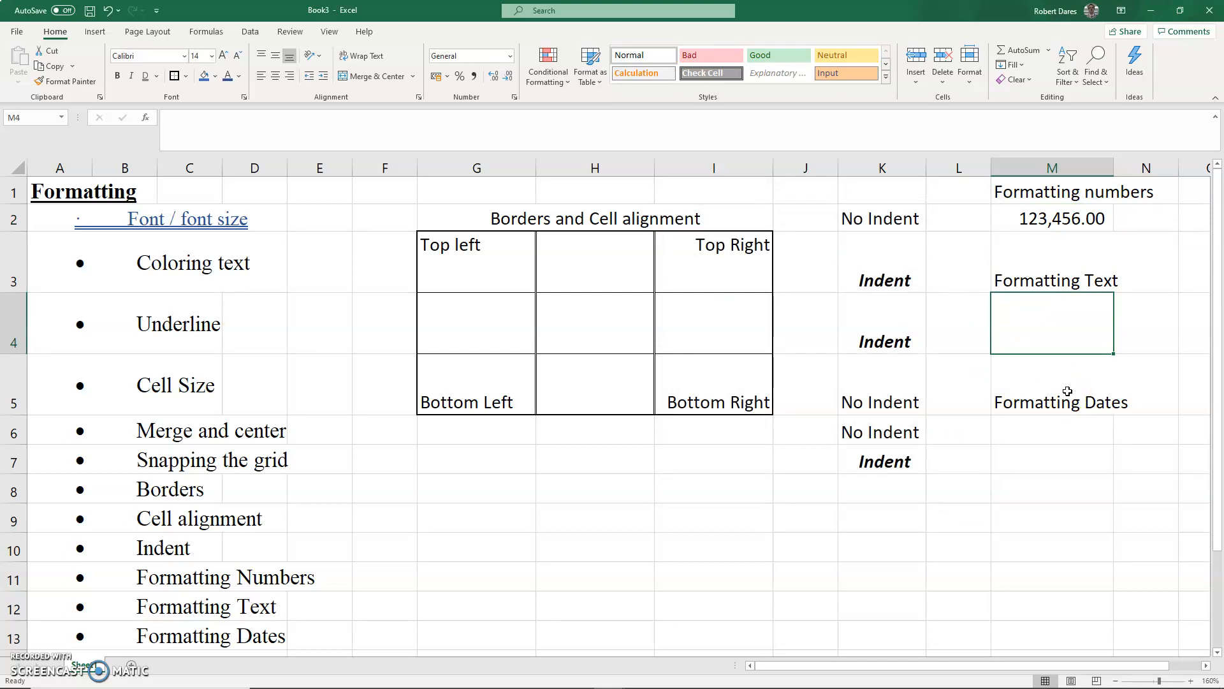
type("2-Oct")
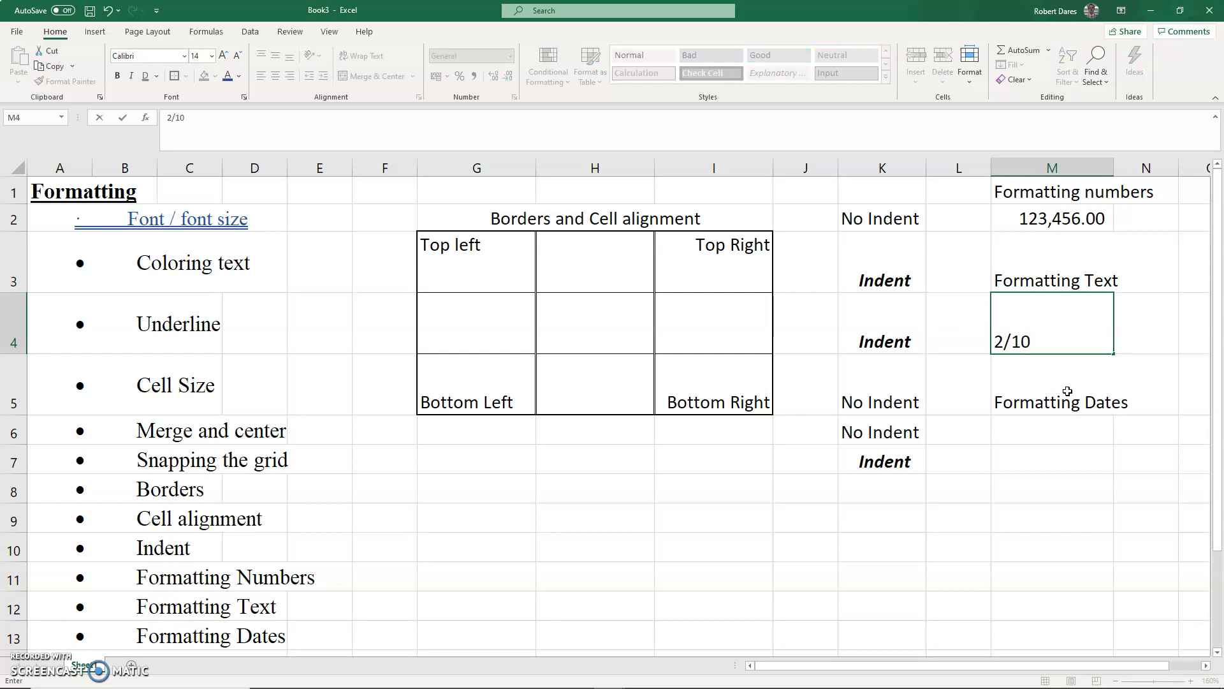
key("Return")
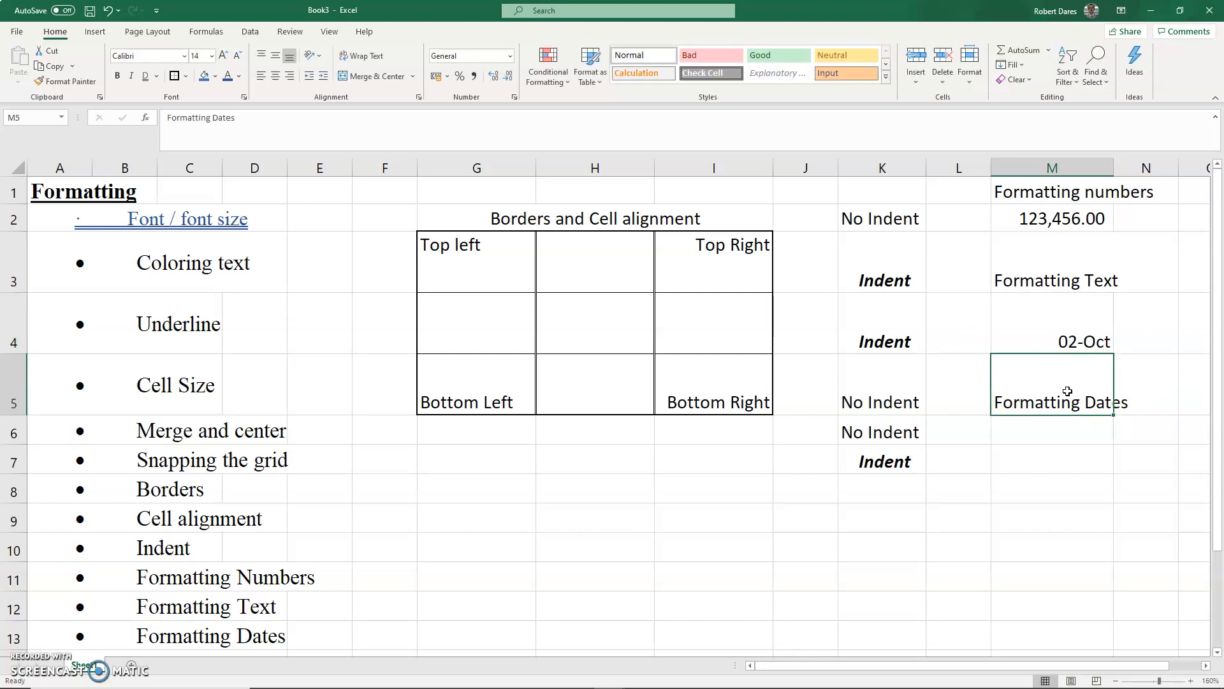
key("Up")
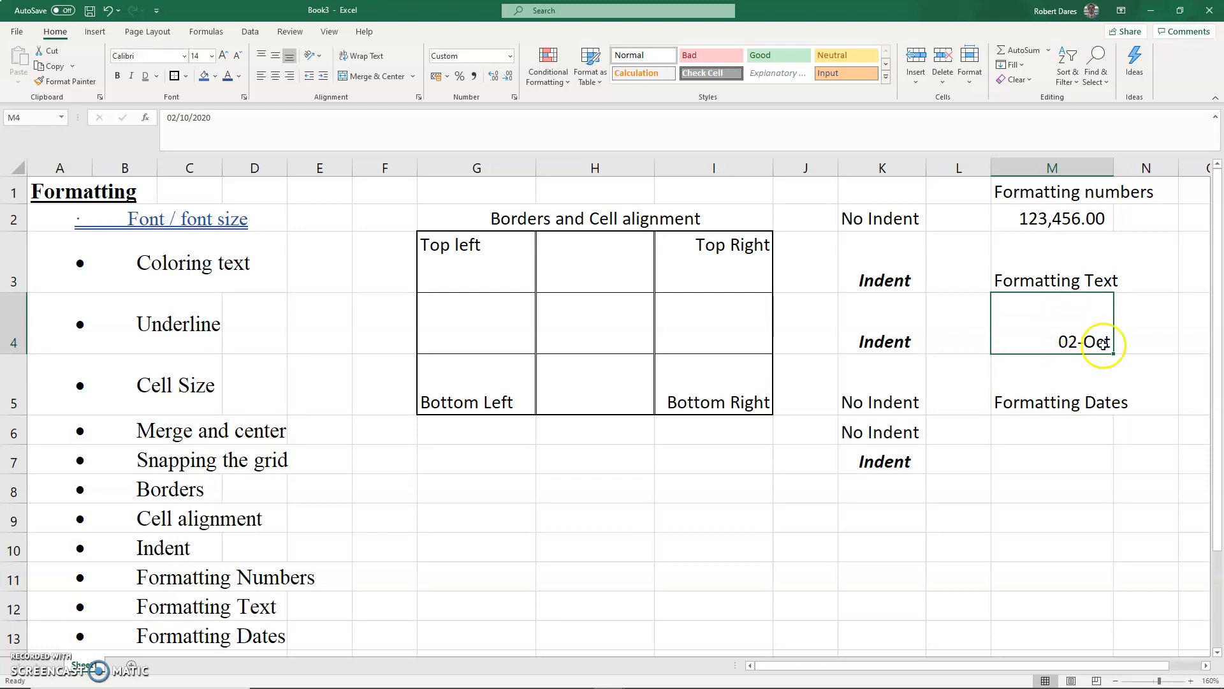
- Format cell M4 as Text and re-enter 2/10 in it
left_click(510, 59)
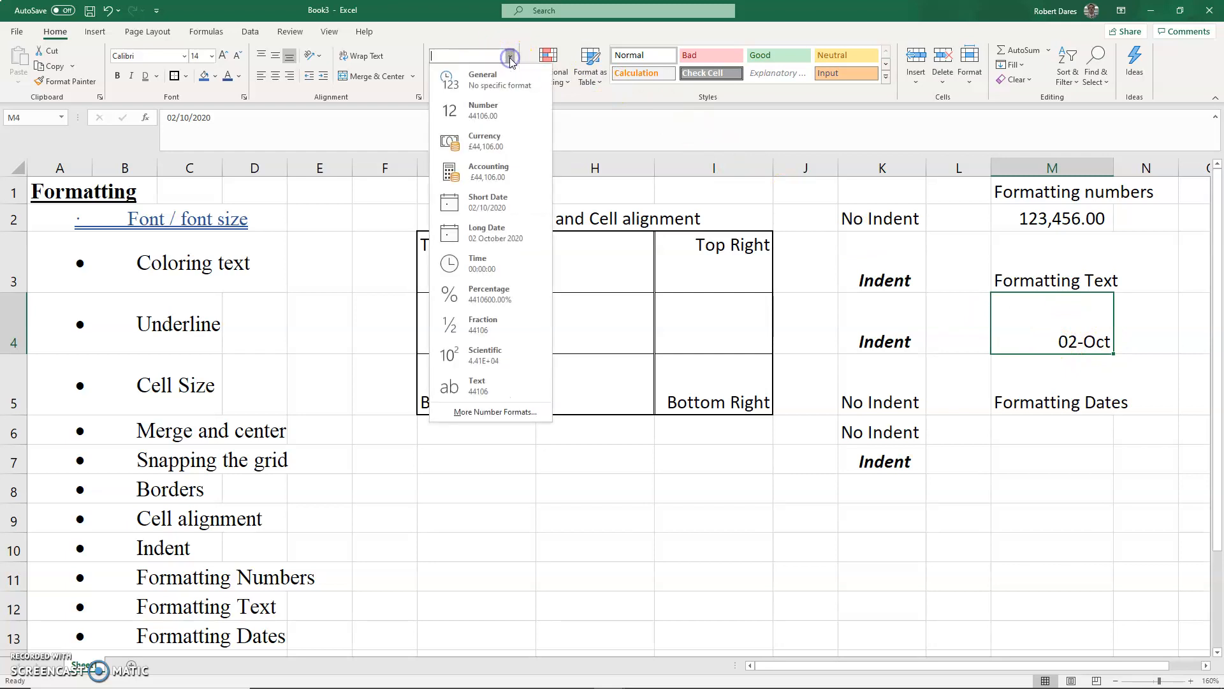
left_click(492, 382)
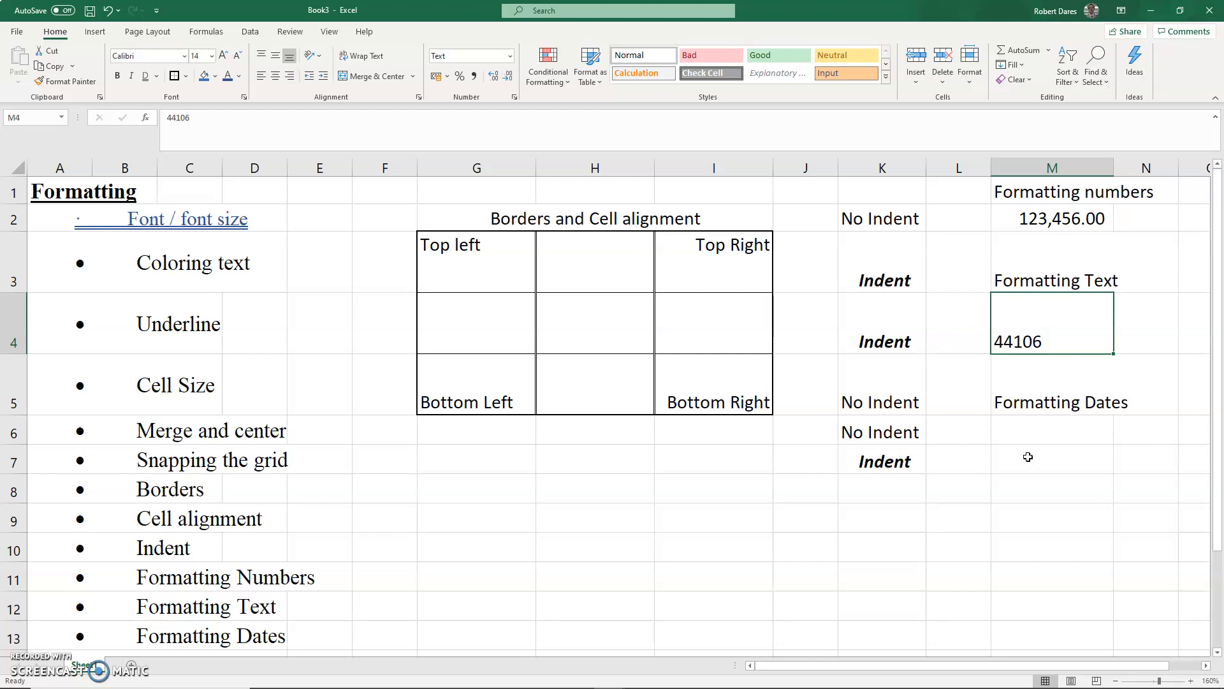
type("2/10")
key("Return")
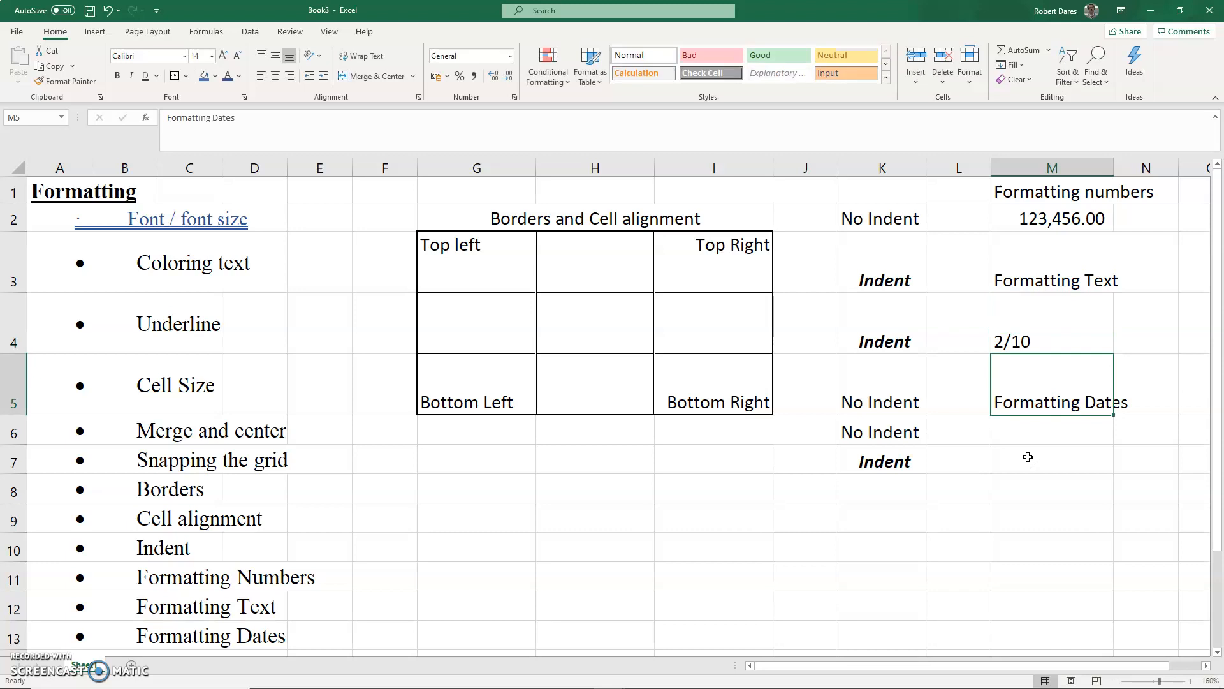
key("Up")
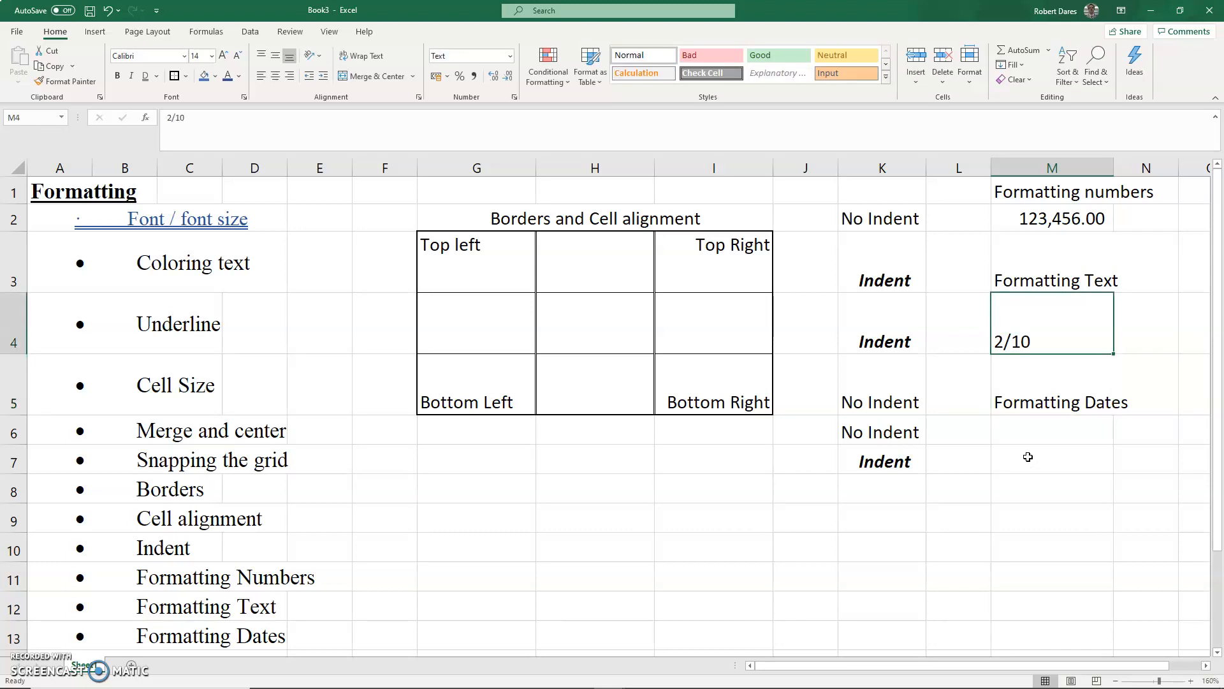
key("Home")
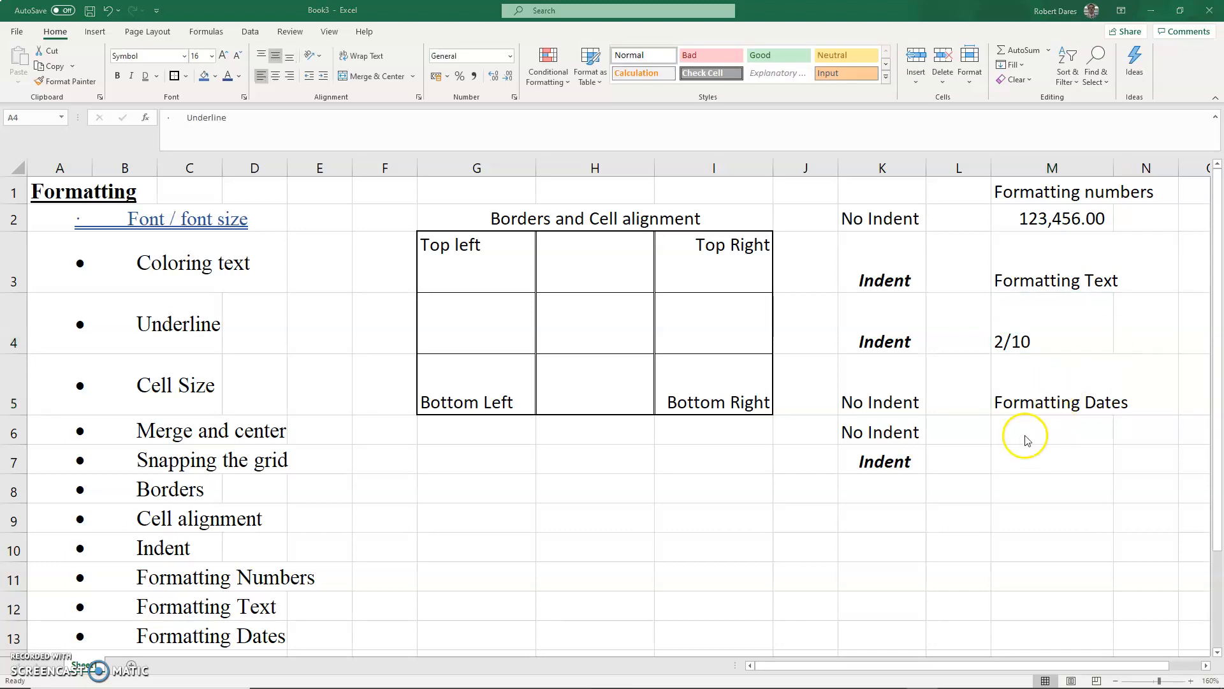
- Enter the date 8/4/2020 in cell M6 under Formatting Dates
left_click(1031, 432)
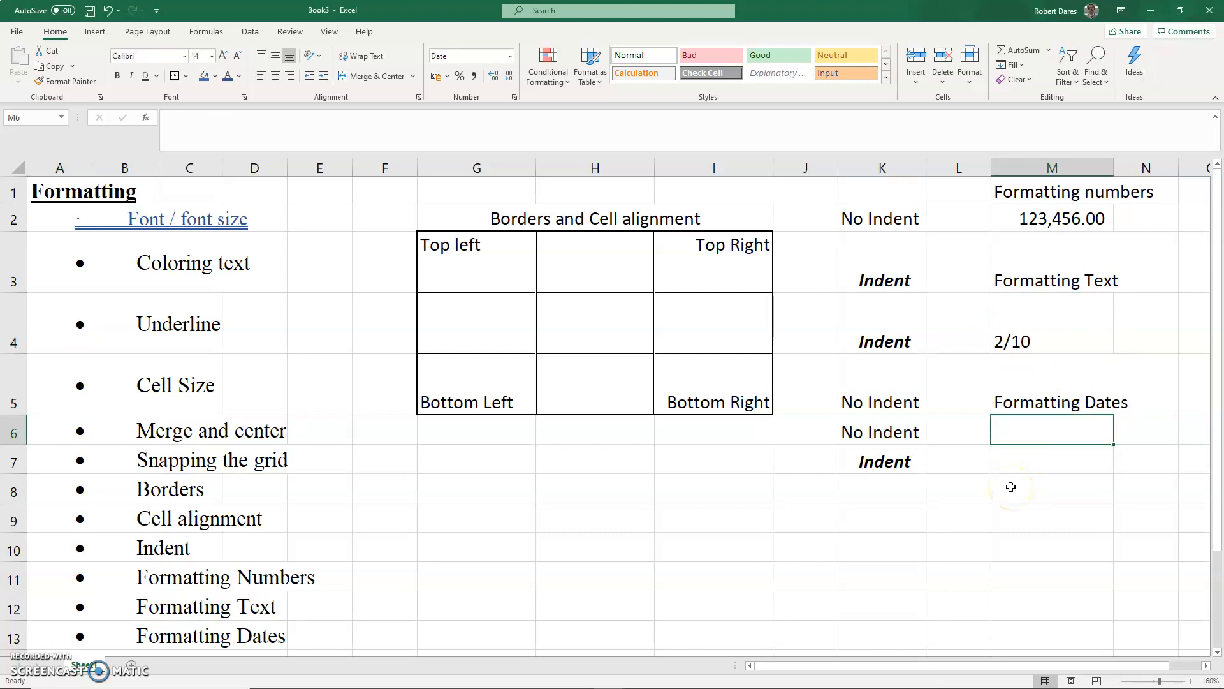
type("8/4/202")
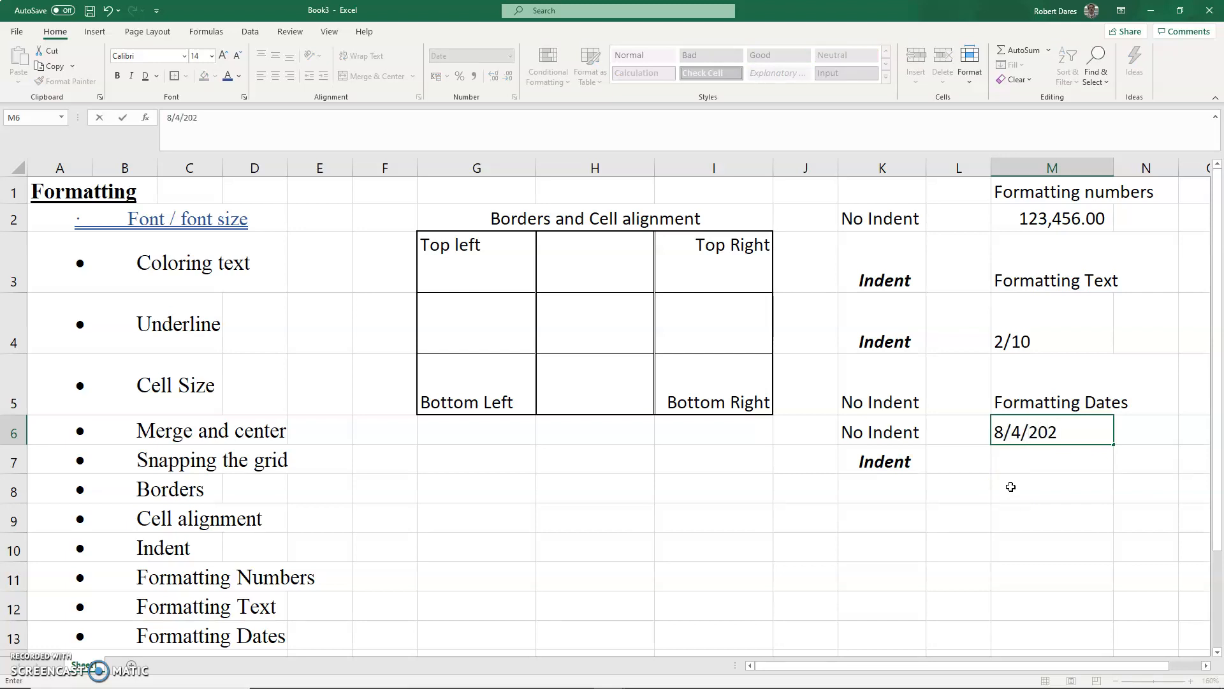
type("0-")
key("BackSpace")
key("Return")
key("Up")
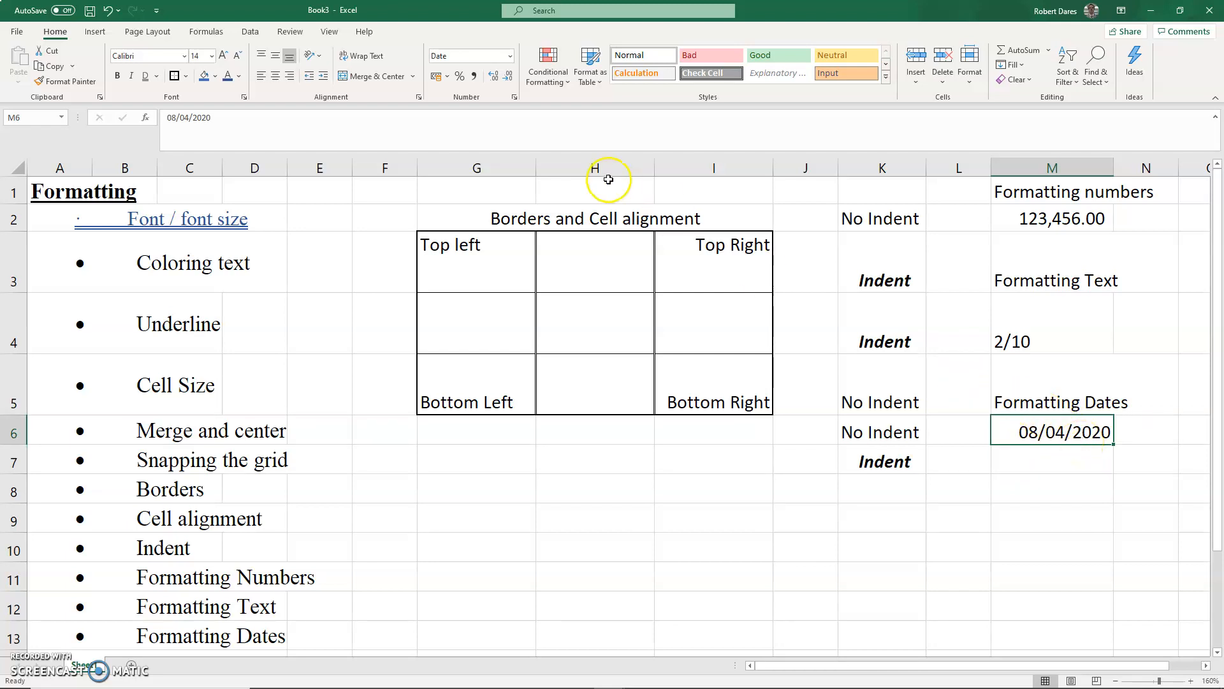
- Apply the Short Date format to the date in M6 and switch it to Long Date
left_click(511, 56)
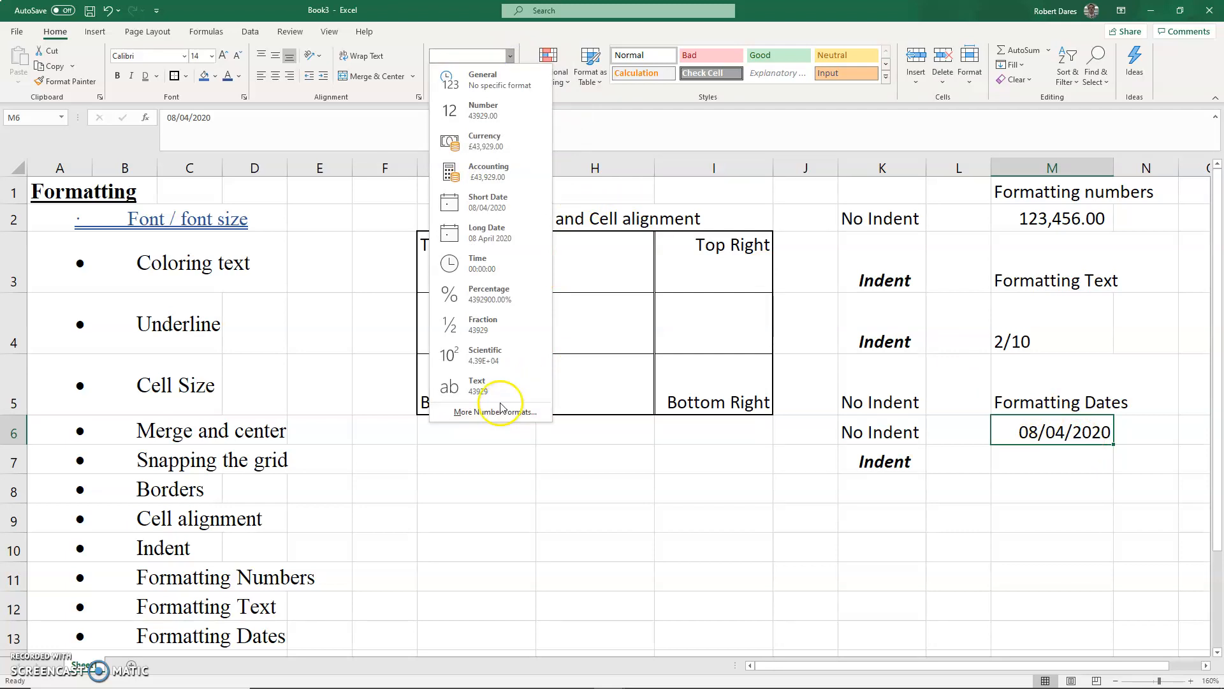
left_click(484, 205)
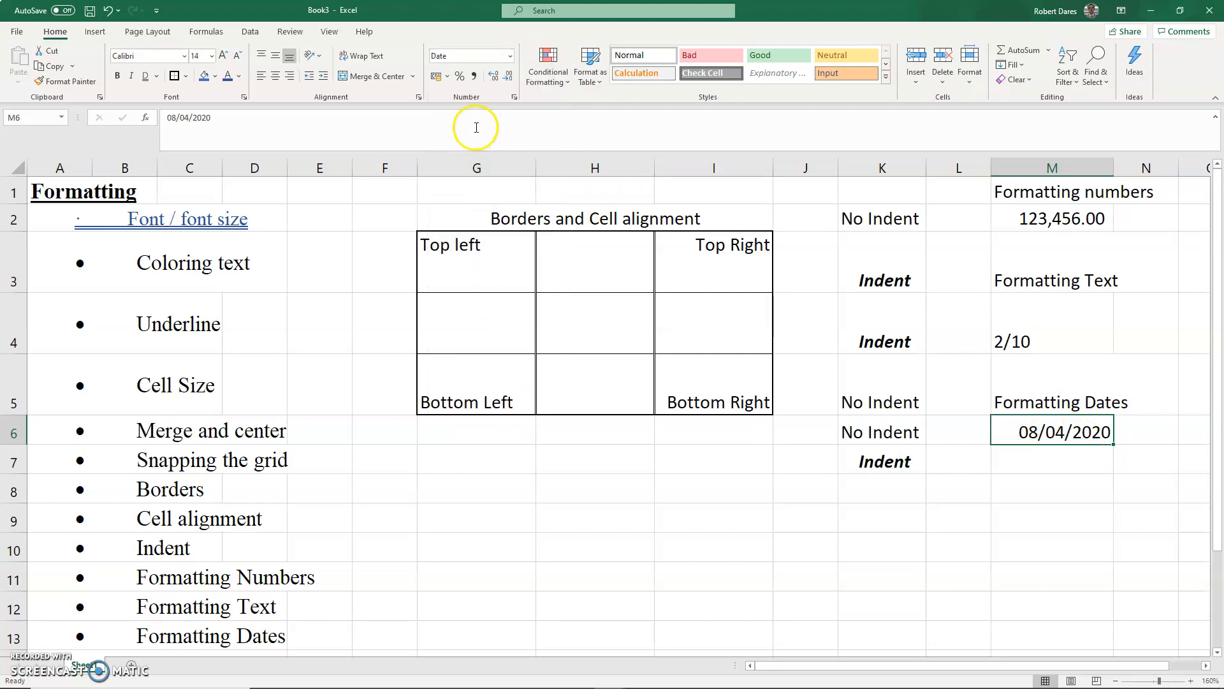
left_click(510, 55)
left_click(485, 230)
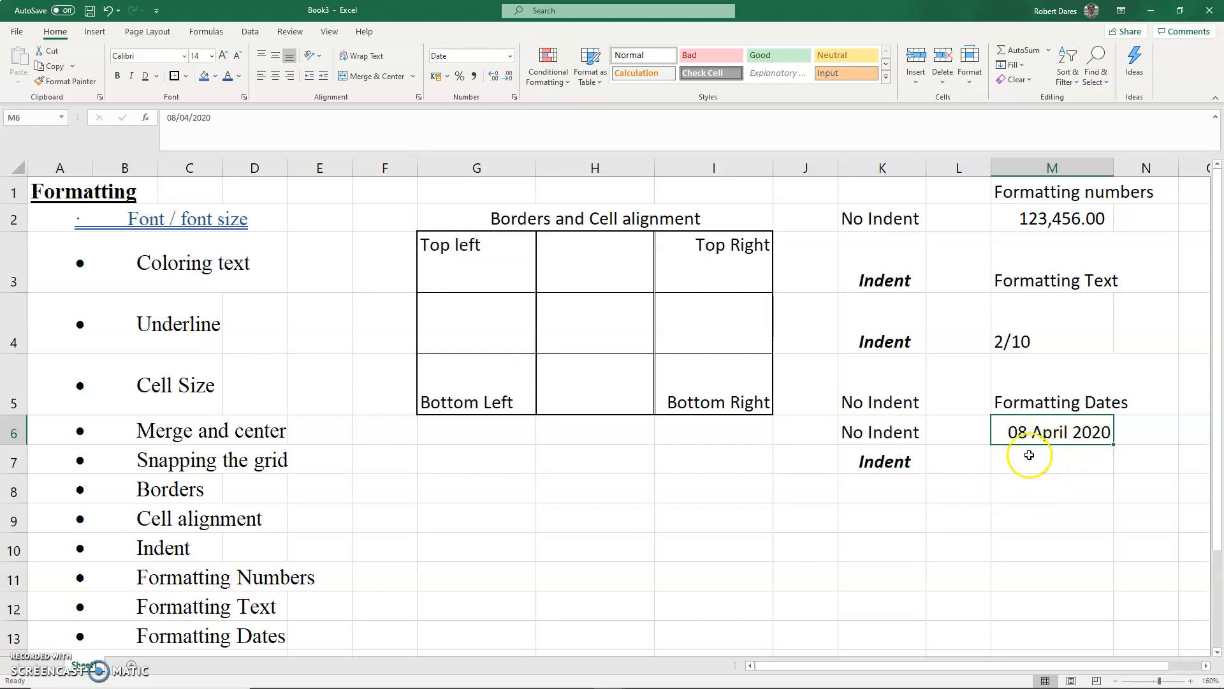
scroll(546, 481, "down", 1)
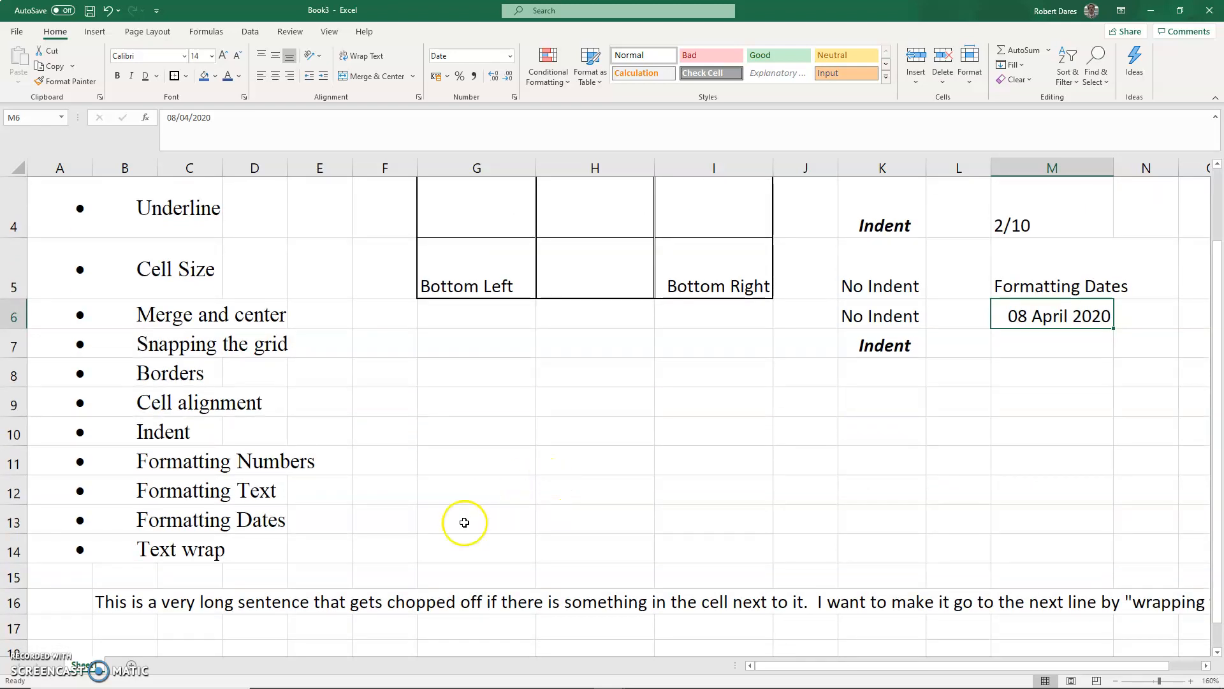
left_click(125, 594)
left_click_drag(218, 585, 249, 464)
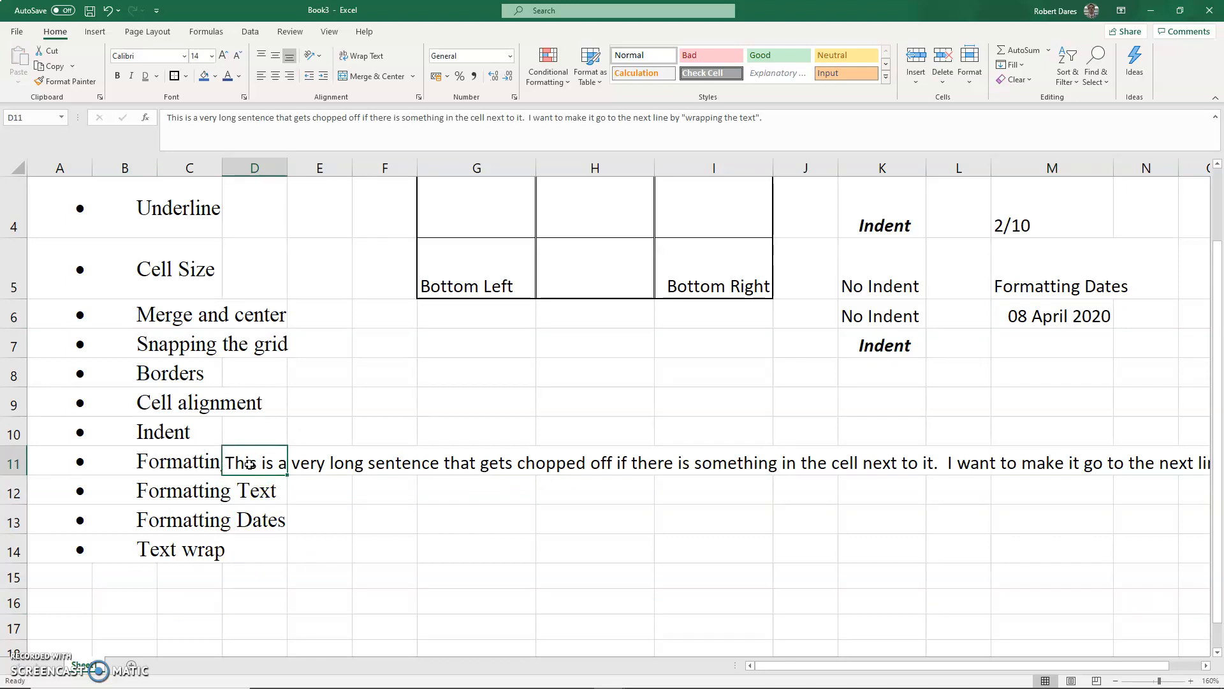
key("ctrl+z")
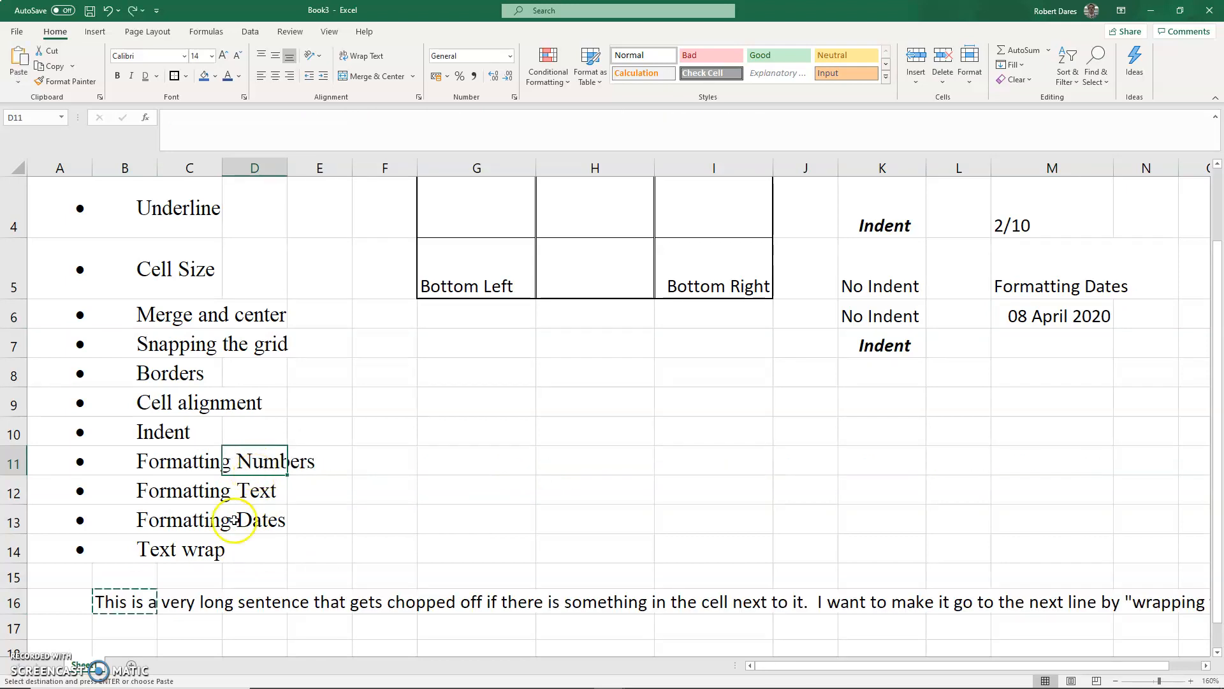
- Enter 1 in cell C16 beside the long sentence to test how it gets cut off, and clear that cell again
scroll(243, 530, "down", 1)
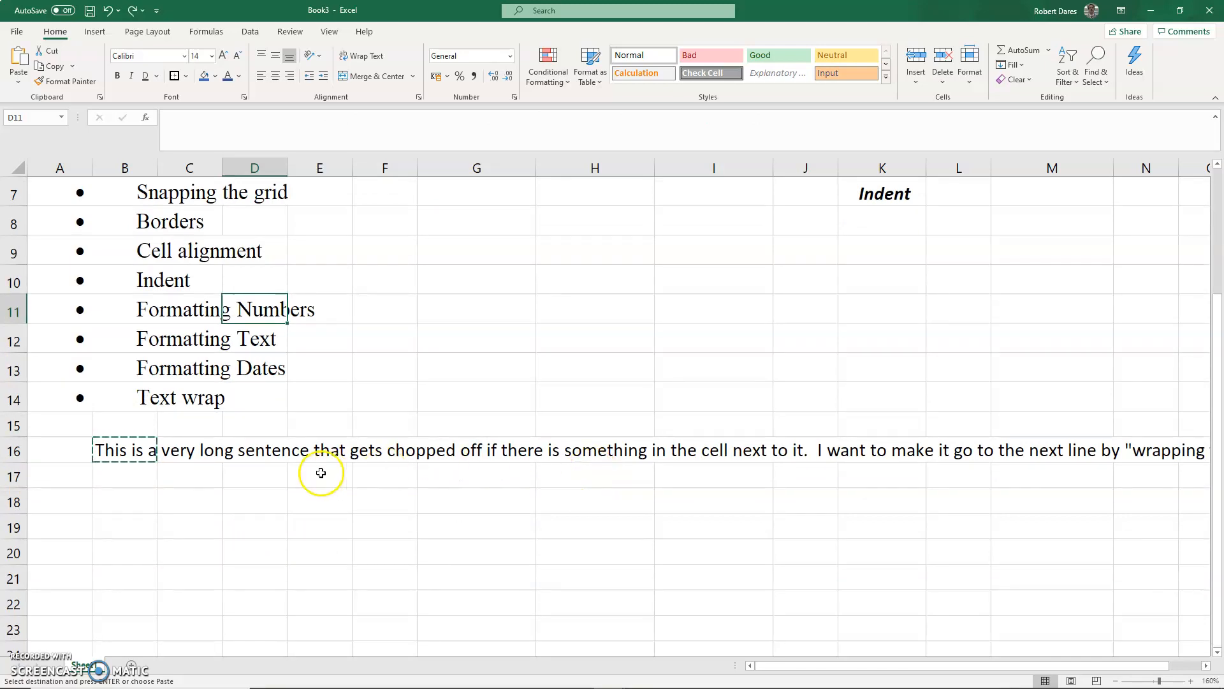
left_click(190, 445)
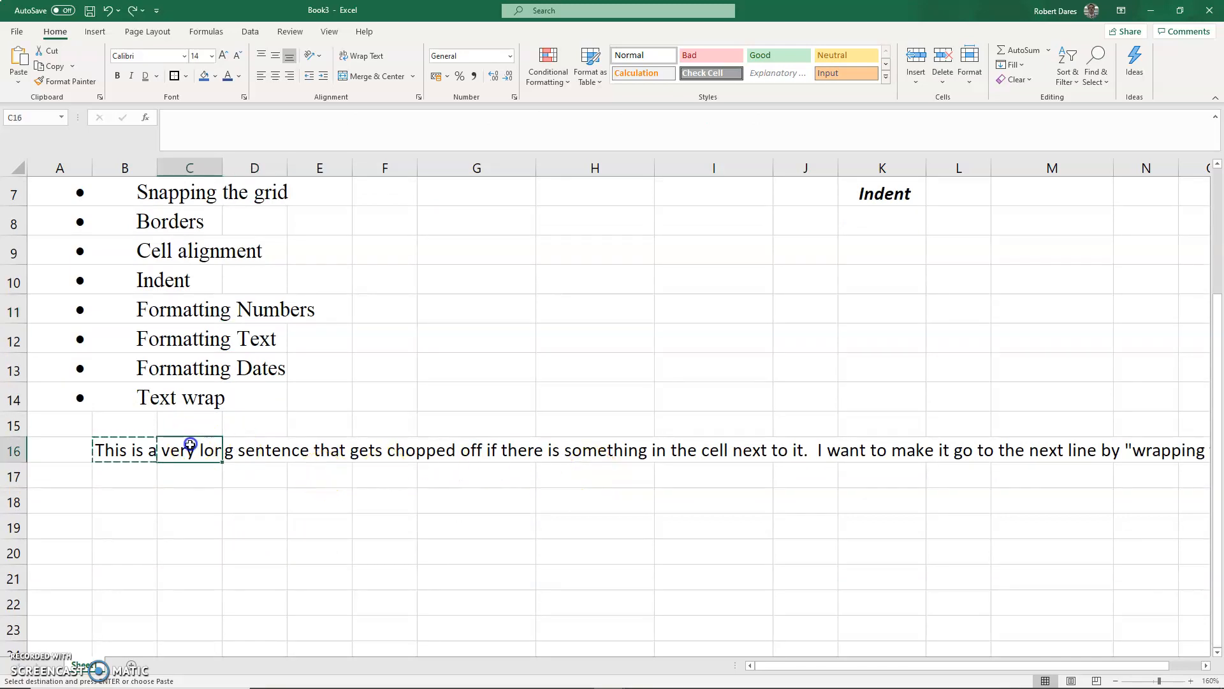
type("1")
left_click(277, 499)
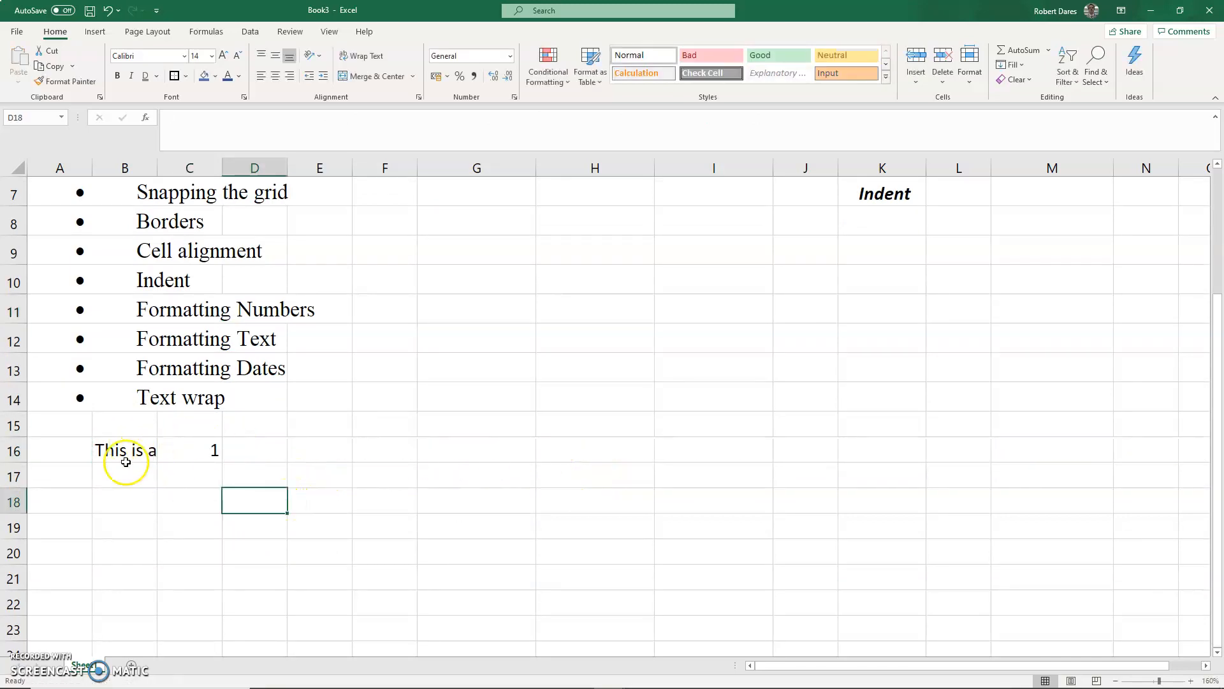
left_click(169, 450)
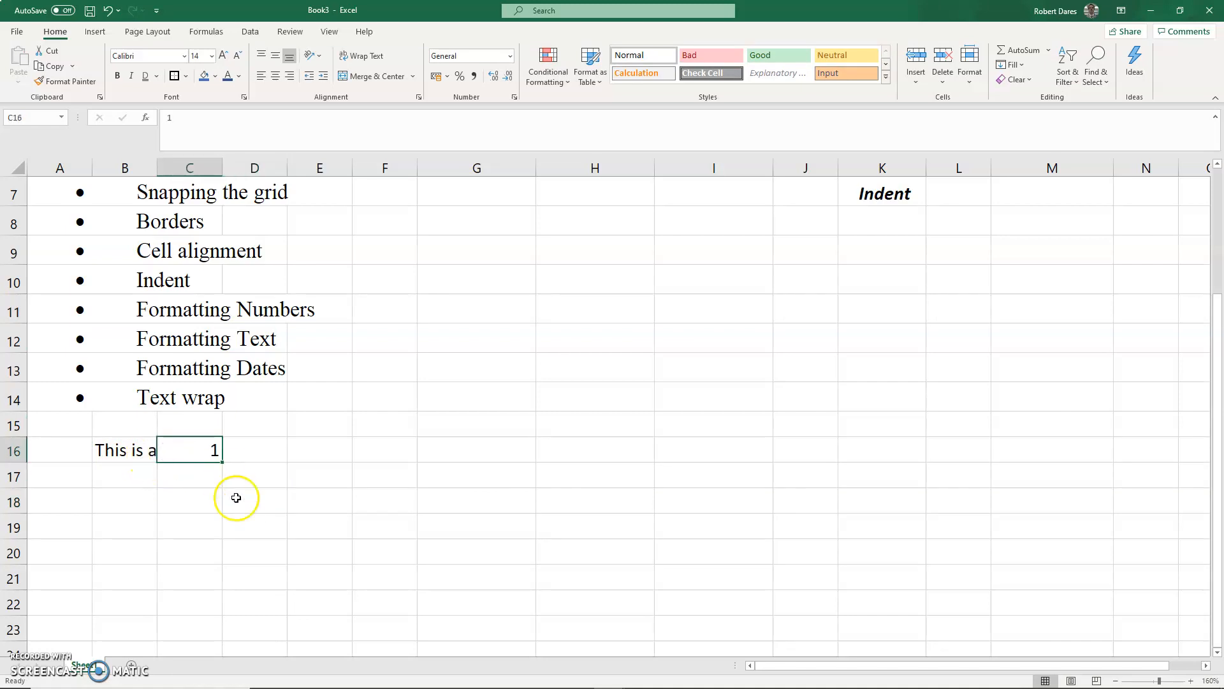
key("Delete")
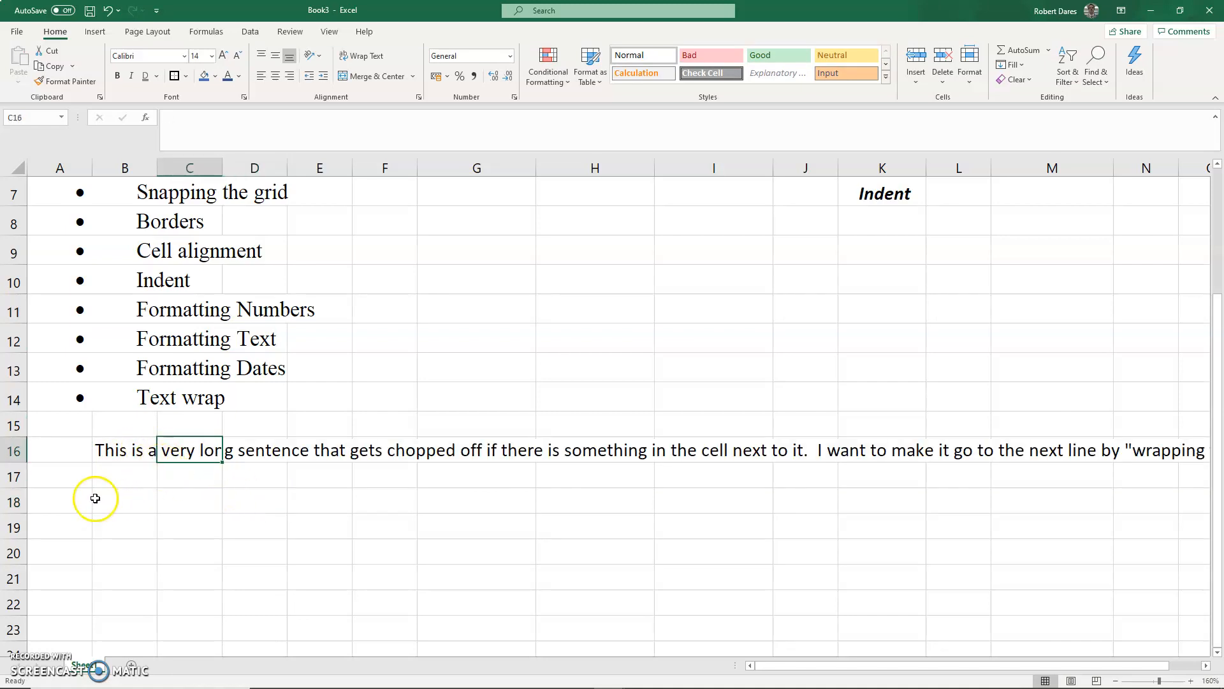
- Wrap the text of the long sentence in cell B16
left_click(126, 454)
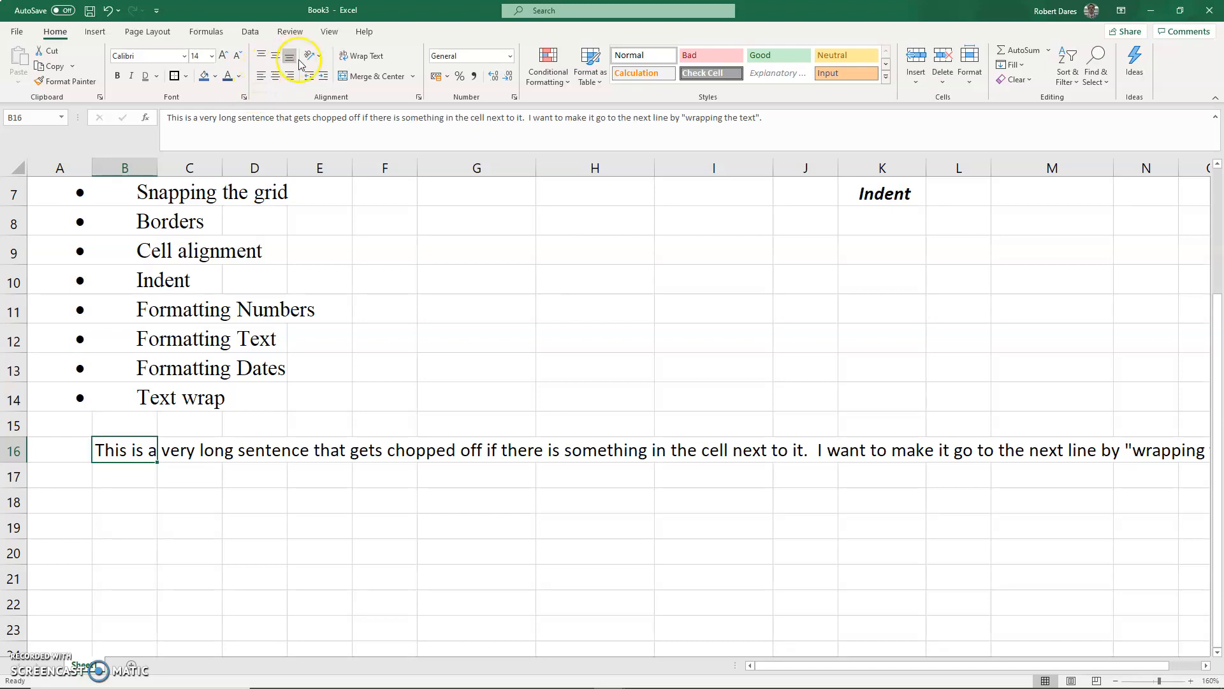
left_click(353, 57)
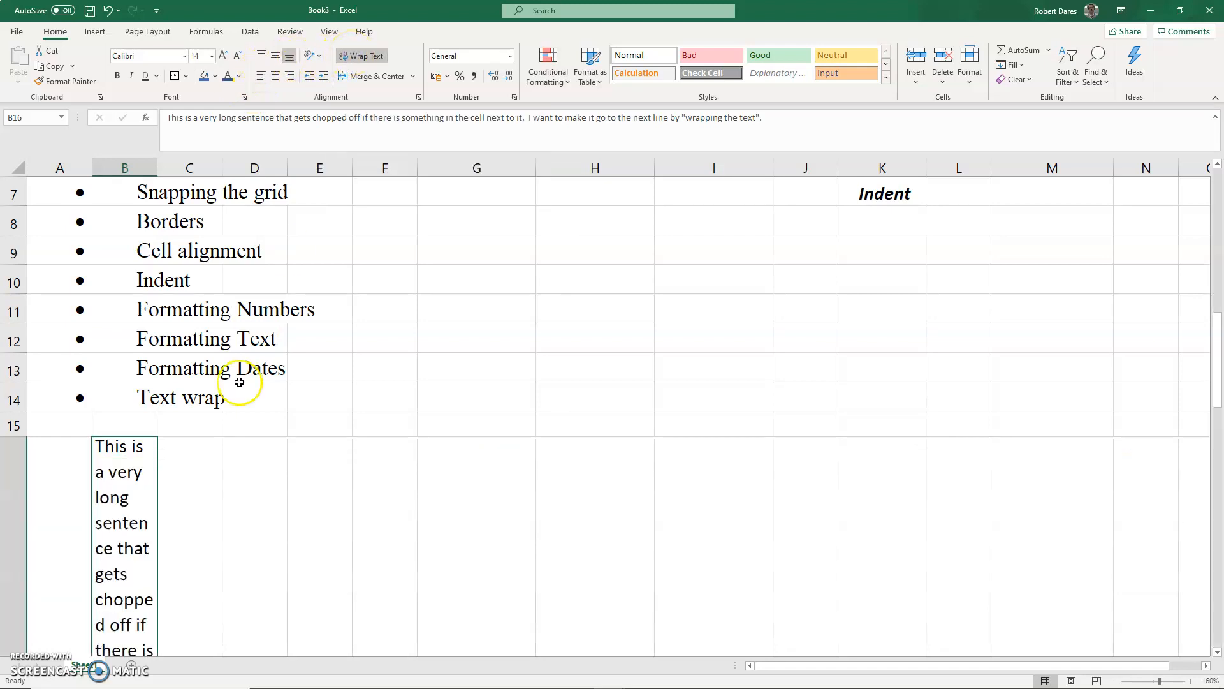
scroll(205, 465, "down", 4)
scroll(203, 459, "up", 2)
scroll(203, 459, "up", 1)
left_click(194, 450)
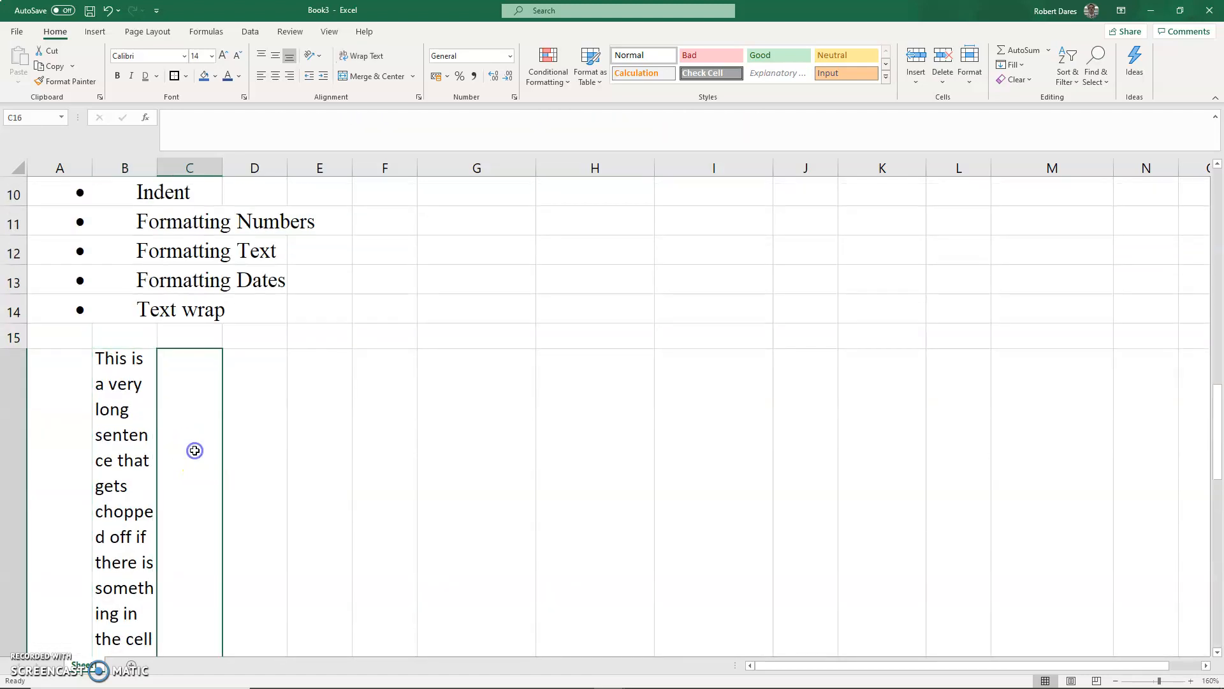
scroll(220, 411, "down", 4)
scroll(219, 414, "up", 3)
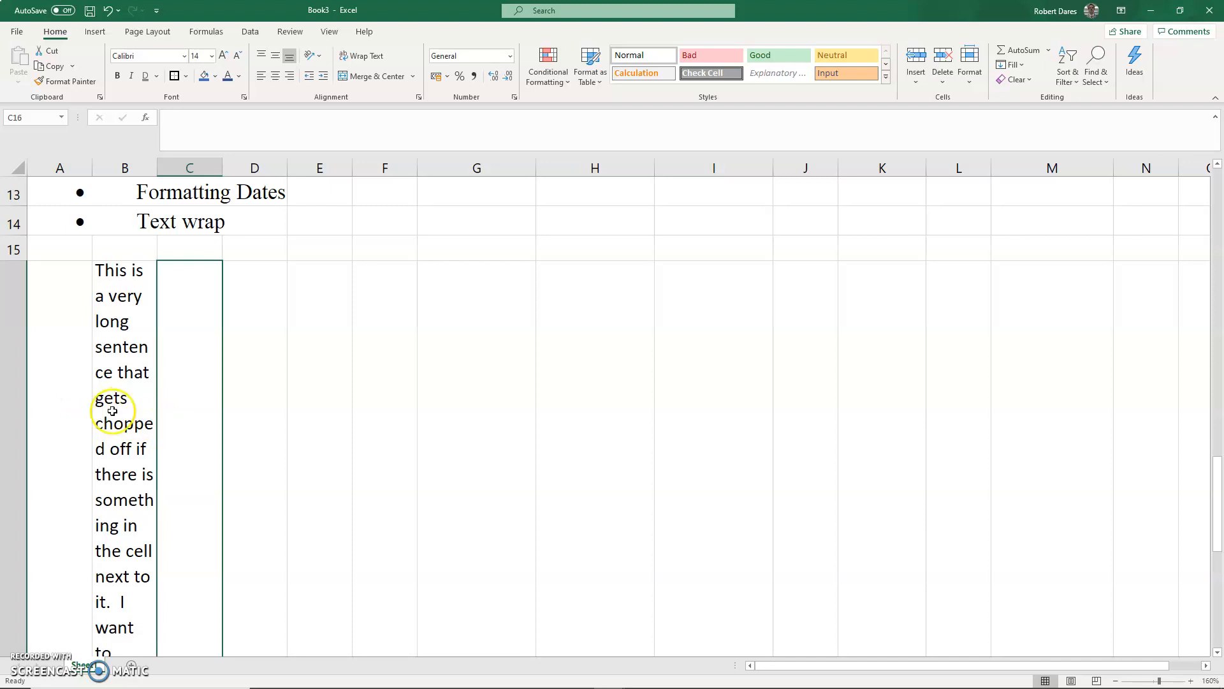
- Widen column B so the wrapped sentence fits on three lines, and autofit the height of row 16 to it
left_click_drag(154, 169, 595, 212)
scroll(437, 408, "down", 5)
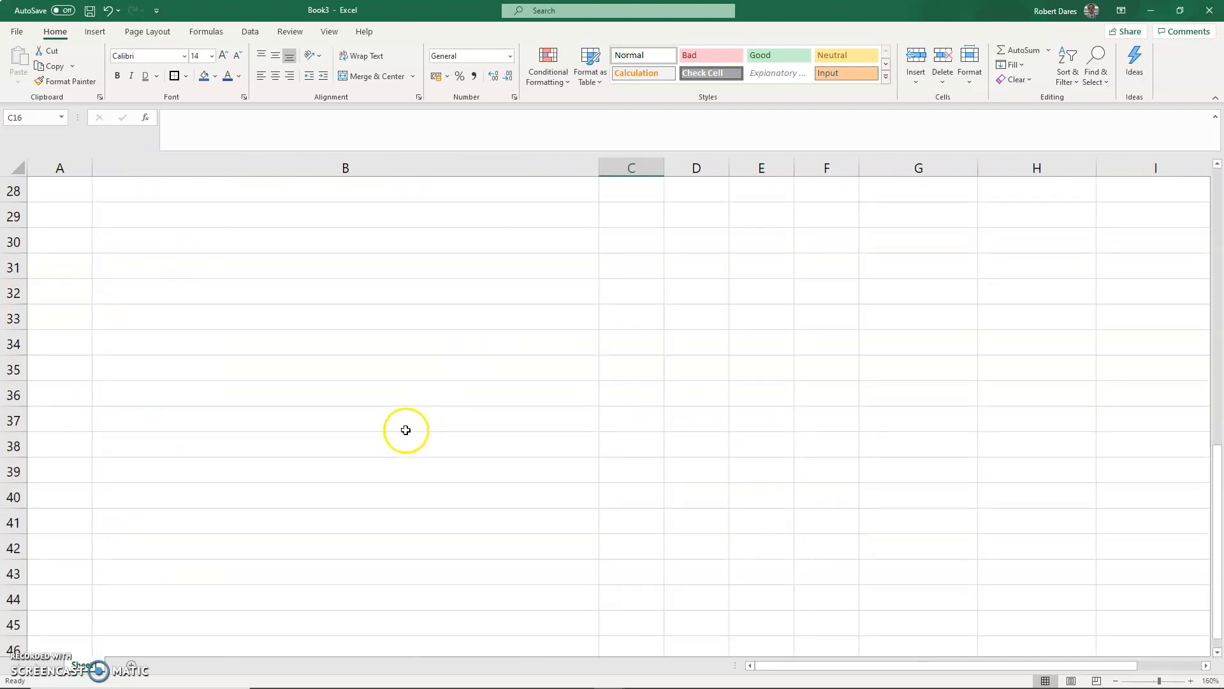
scroll(405, 429, "up", 4)
scroll(258, 463, "down", 2)
scroll(183, 446, "up", 3)
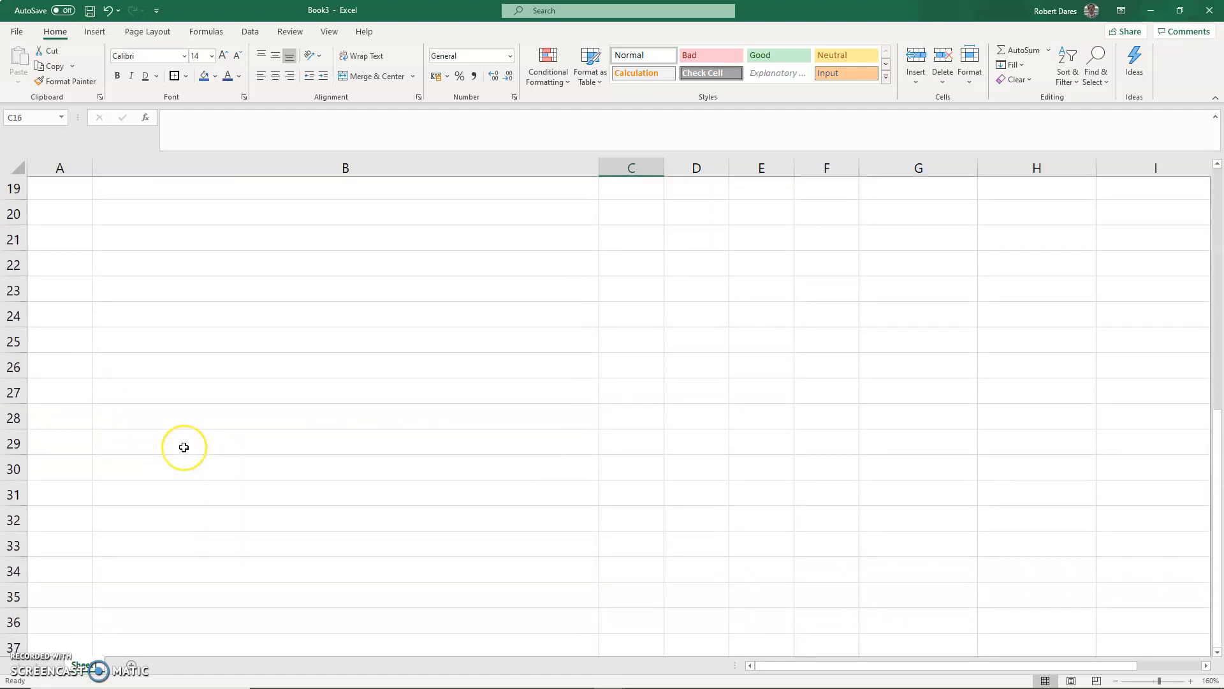
scroll(184, 447, "down", 1)
scroll(184, 447, "down", 1)
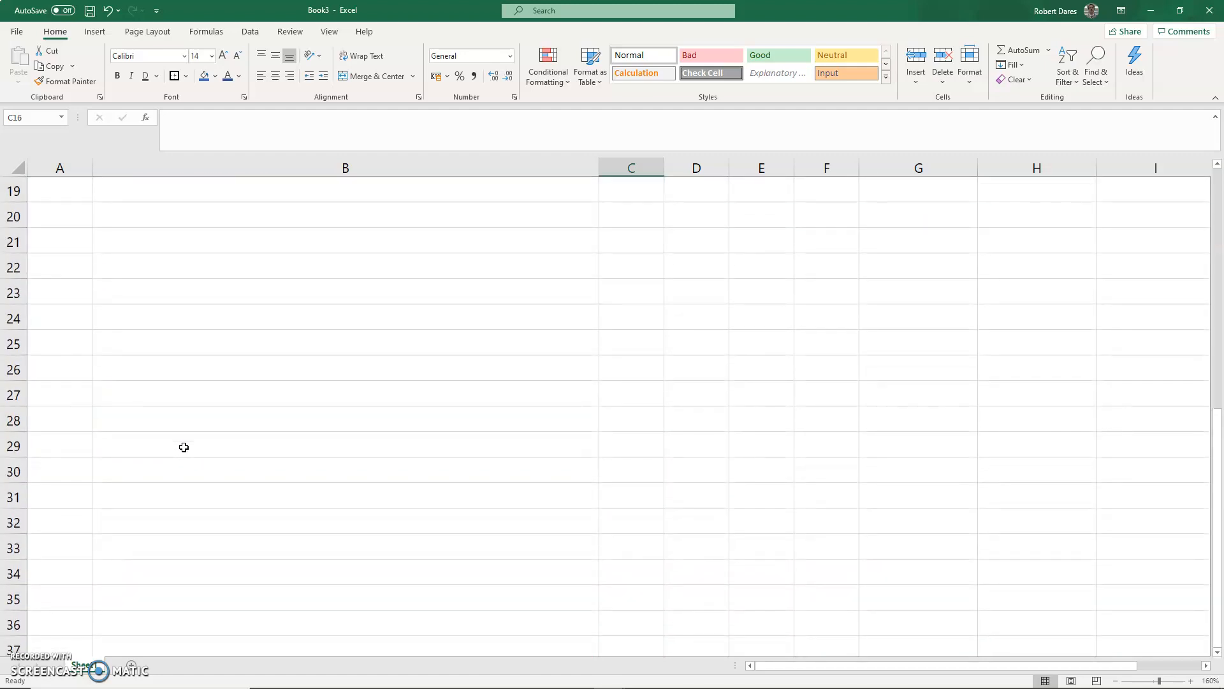
scroll(184, 466, "up", 2)
scroll(179, 465, "down", 3, "ctrl")
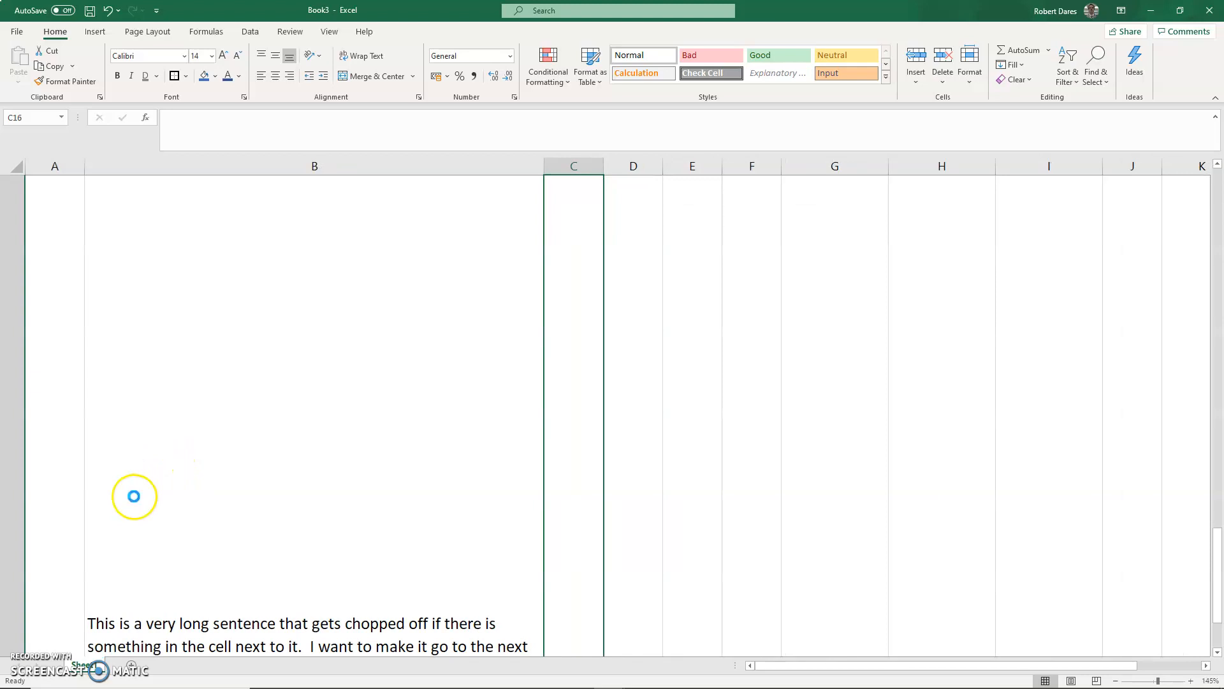
scroll(111, 508, "down", 1)
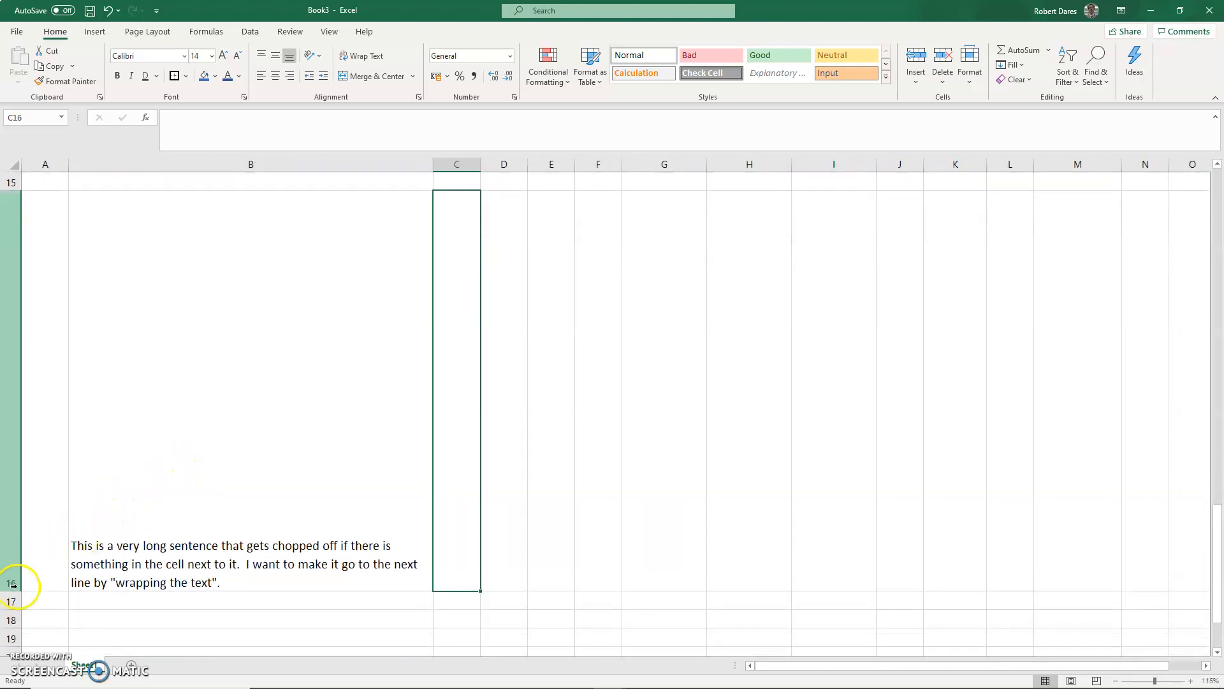
double_click(14, 590)
scroll(213, 446, "up", 2)
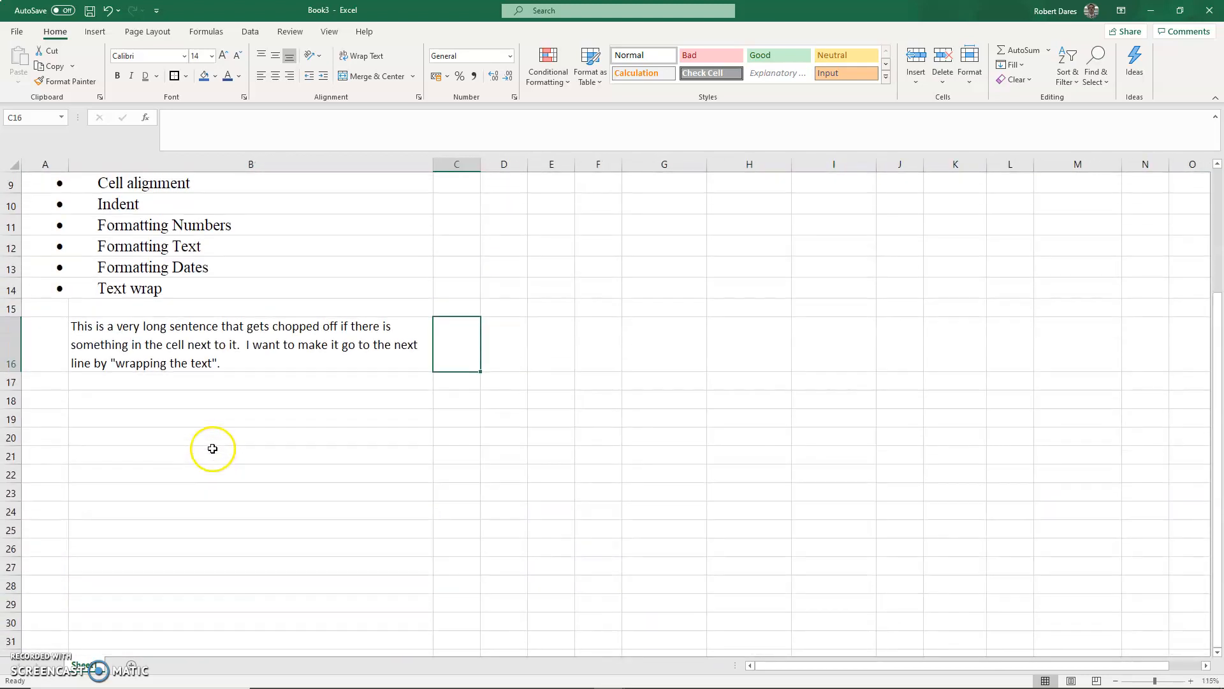
- Select the wrapped sentence in B16 and review the sheet back up to the Formatting heading
scroll(213, 448, "up", 2, "ctrl")
scroll(211, 446, "down", 2)
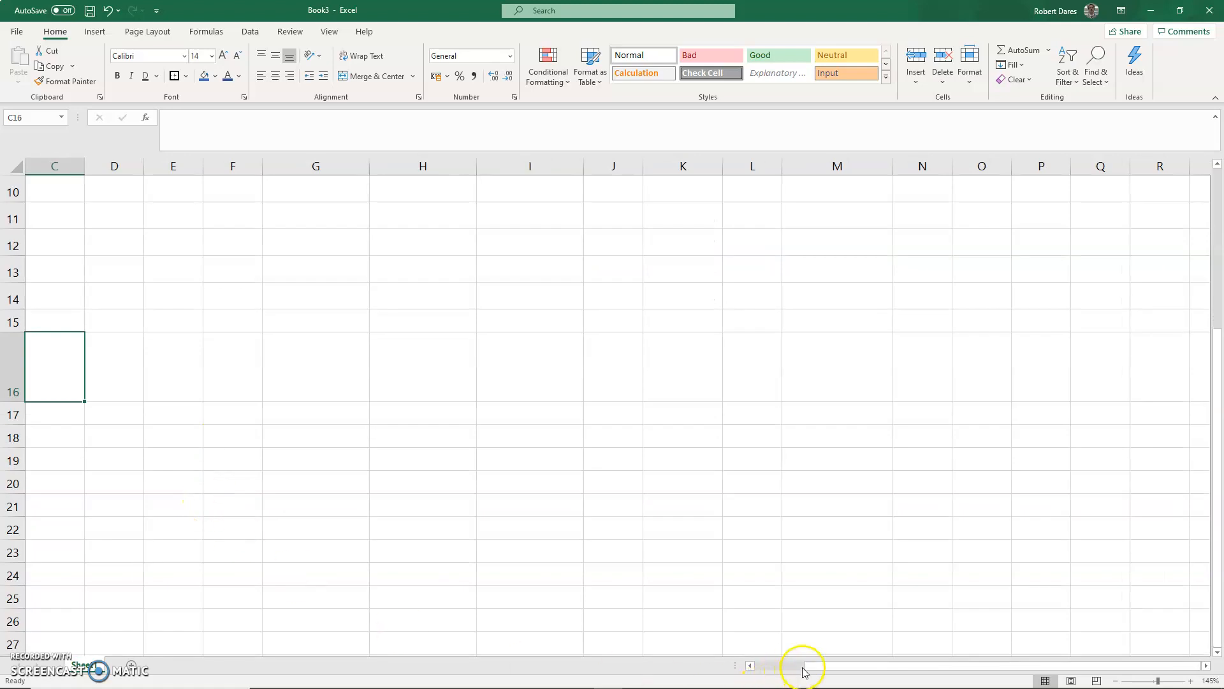
left_click_drag(805, 672, 751, 665)
left_click(363, 383)
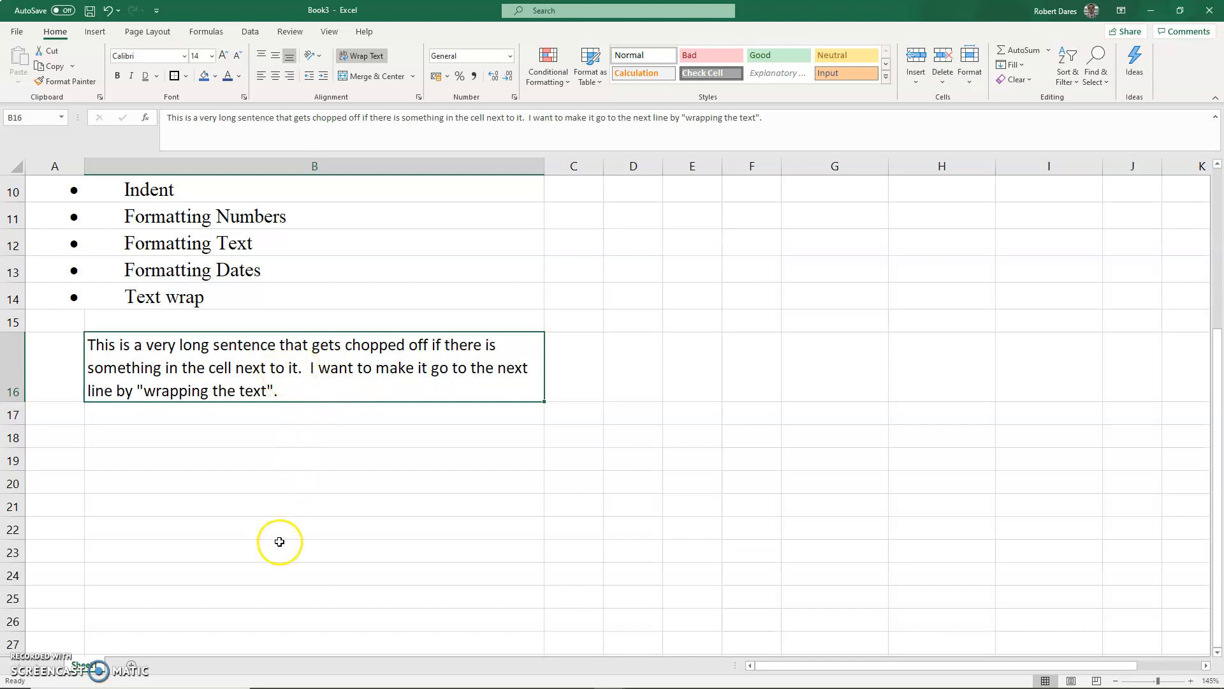
scroll(280, 538, "up", 3)
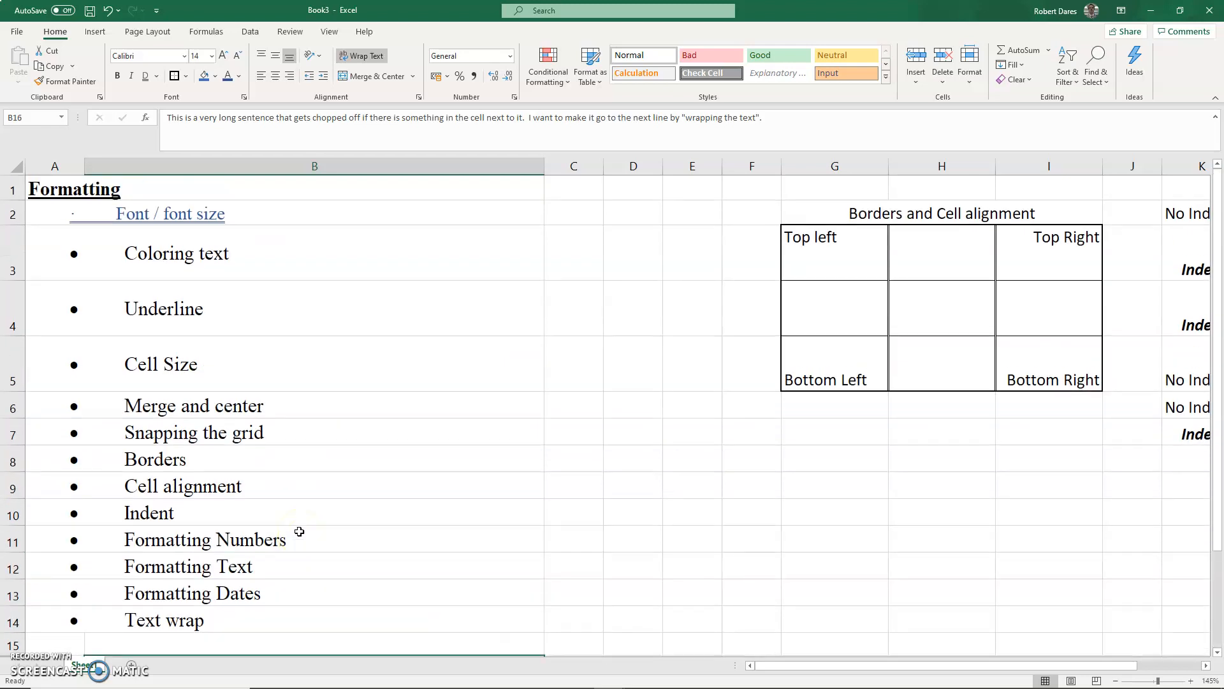